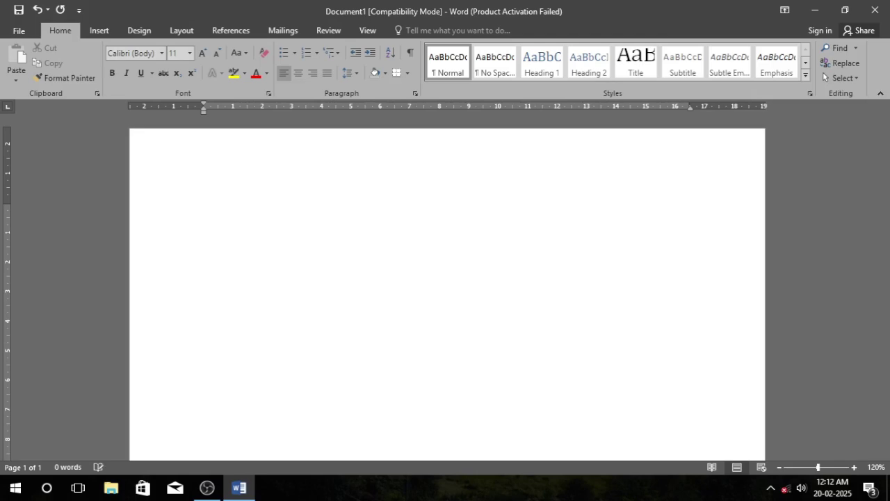
pyautogui.press('super+r')
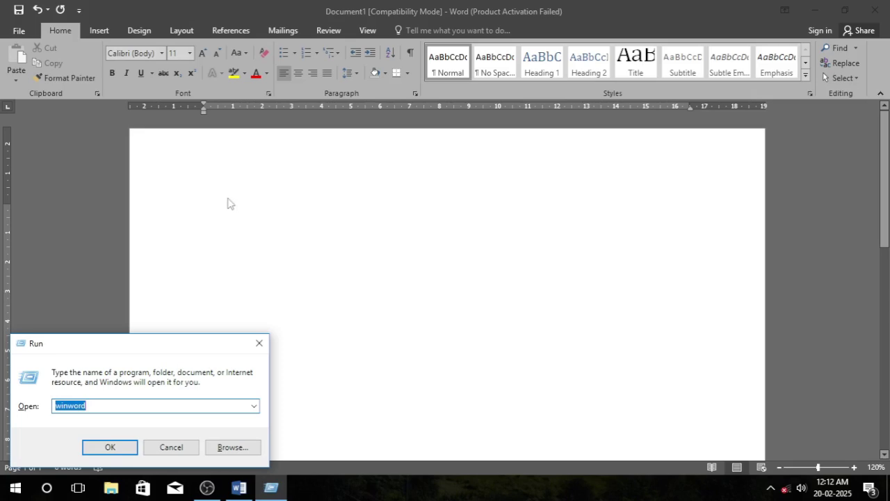
pyautogui.click(259, 344)
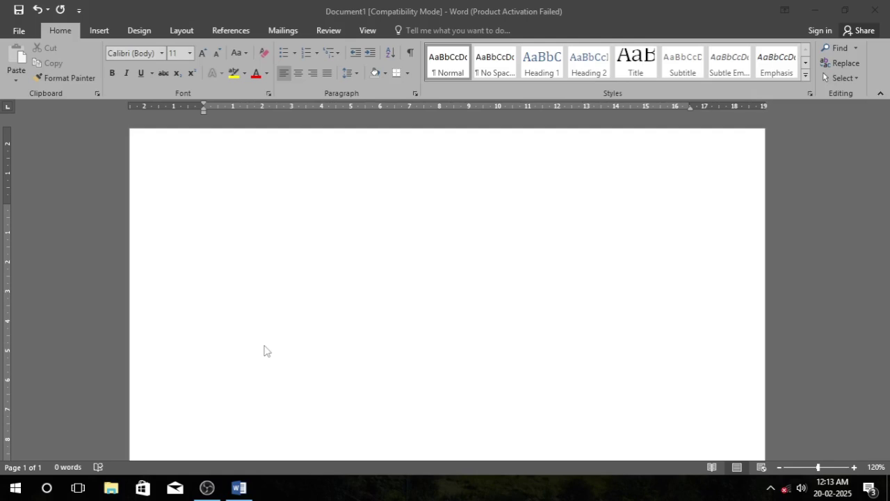
pyautogui.press('super+r')
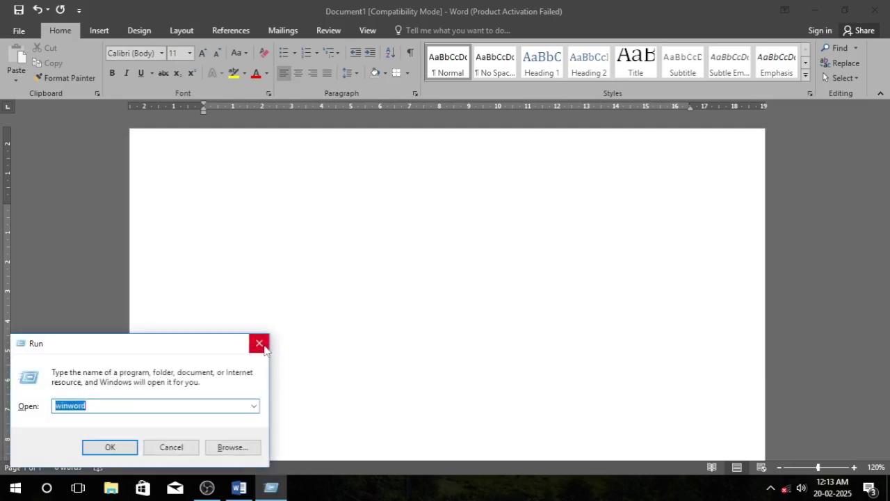
pyautogui.click(256, 340)
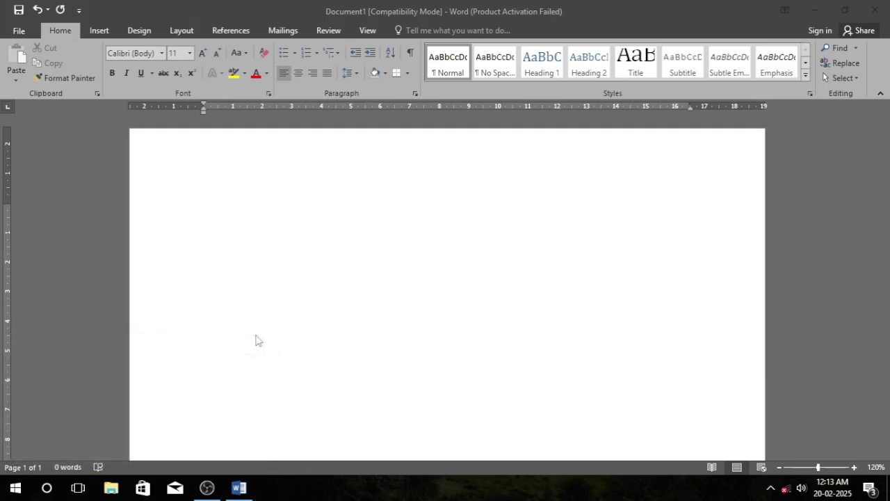
# Launch another Word window with the winword run command and create a blank document in it, closing it again
pyautogui.press('super+r')
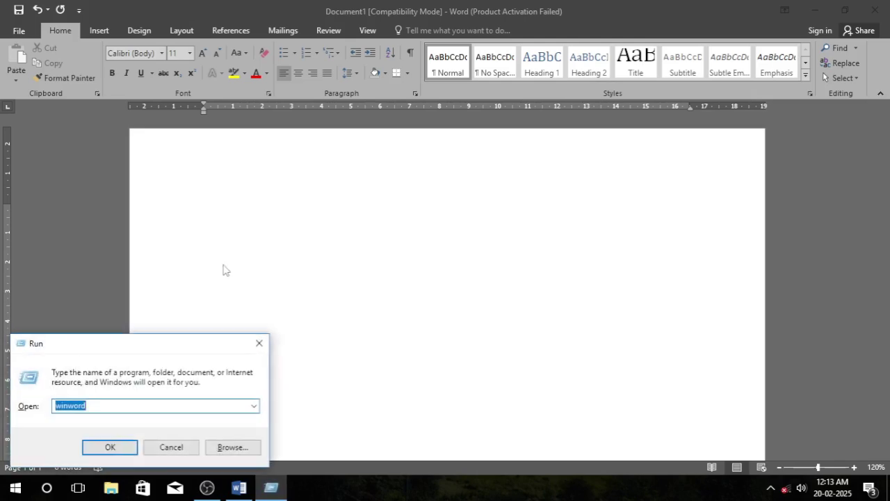
pyautogui.click(105, 409)
pyautogui.click(105, 447)
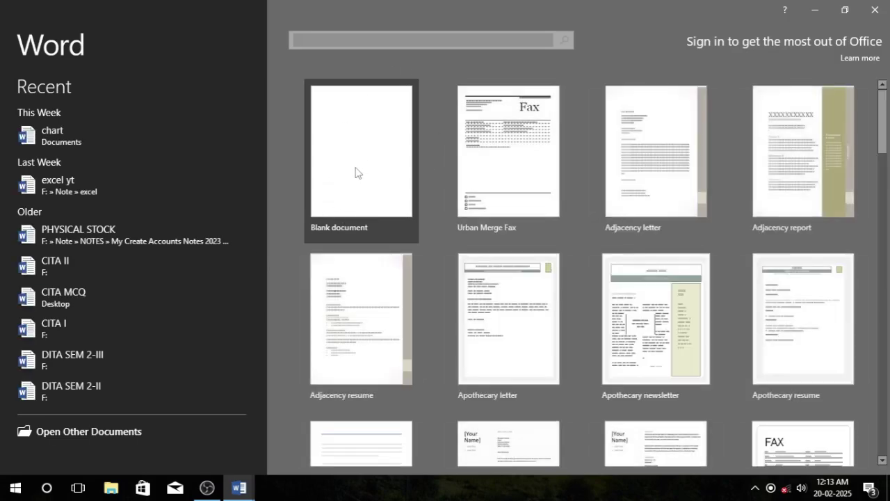
pyautogui.click(356, 170)
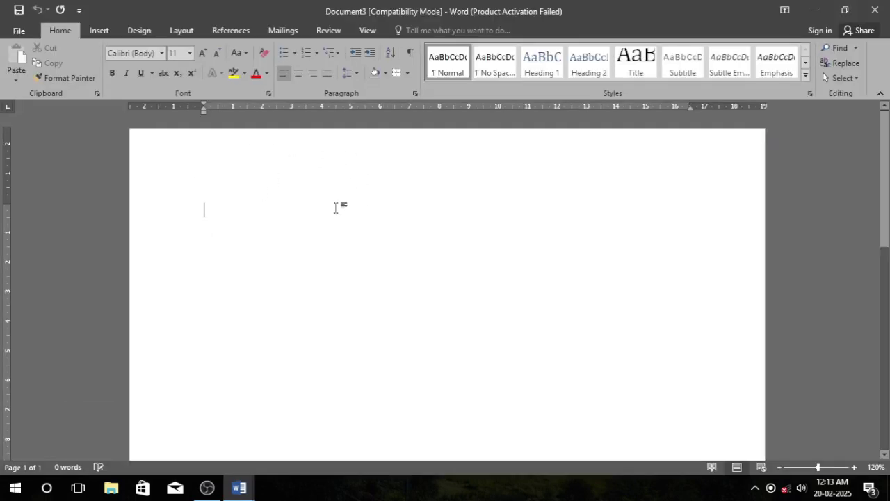
pyautogui.click(875, 10)
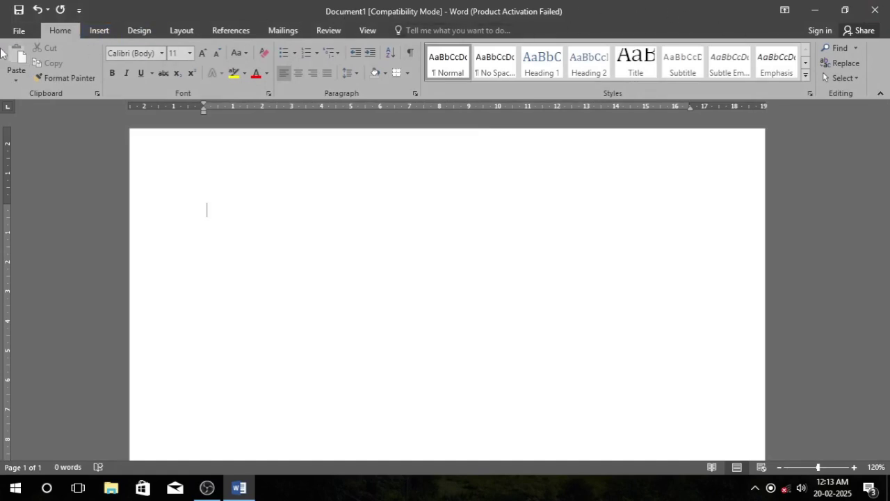
# Set the Office theme to Colorful in the account settings and return to the document
pyautogui.click(23, 33)
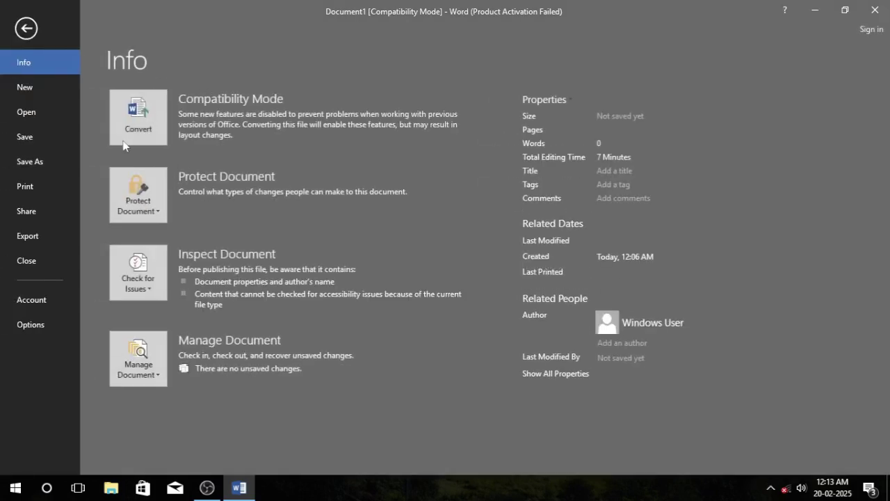
pyautogui.click(31, 299)
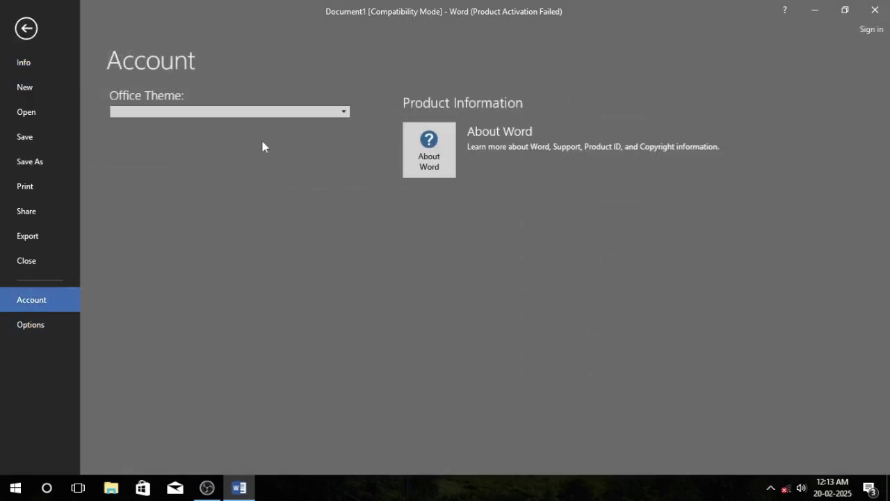
pyautogui.click(343, 111)
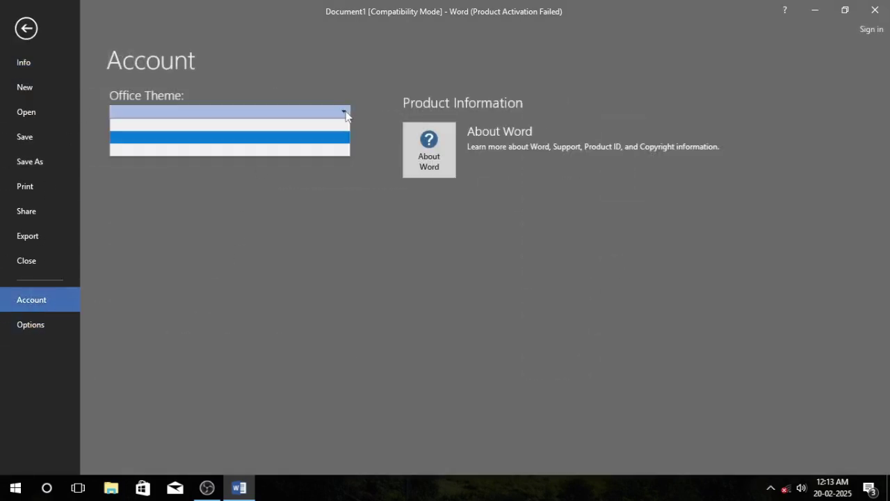
pyautogui.click(131, 129)
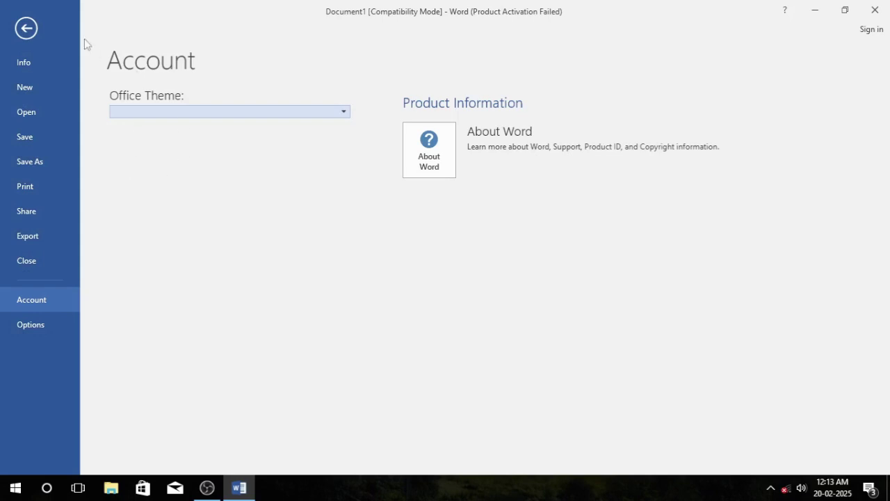
pyautogui.click(27, 29)
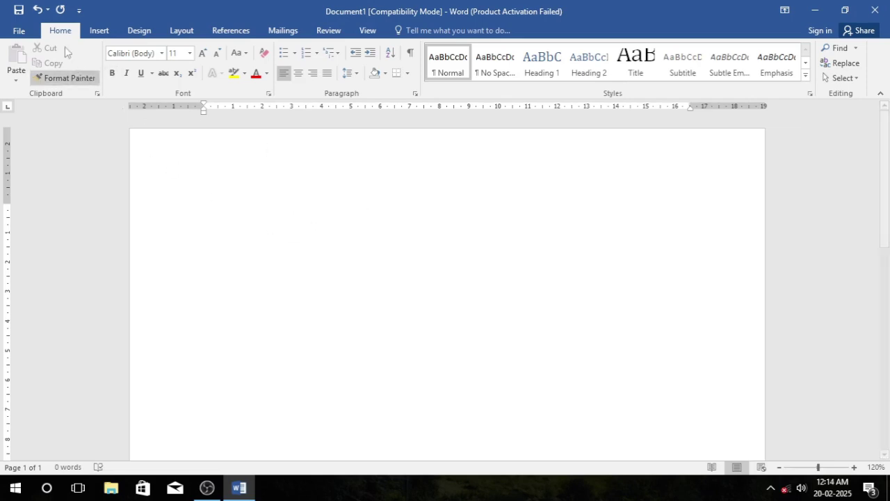
# Try the White Office theme, and set the theme to Dark Gray before returning to the document
pyautogui.click(14, 32)
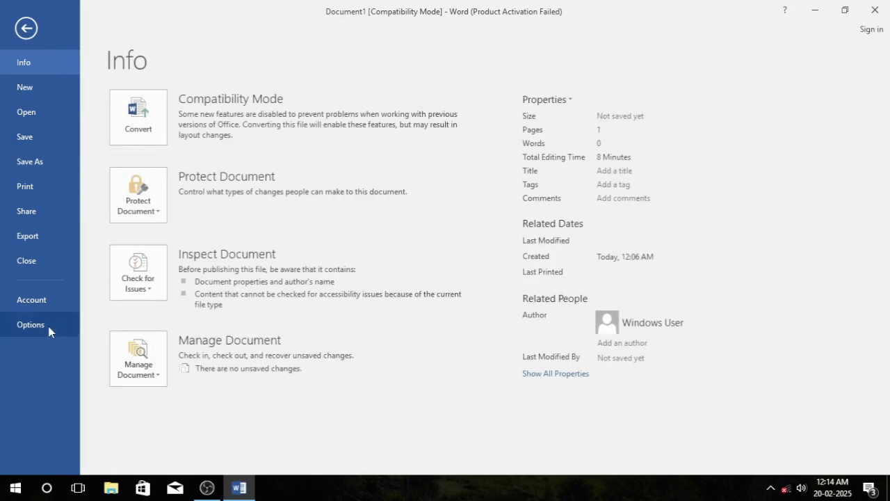
pyautogui.click(41, 302)
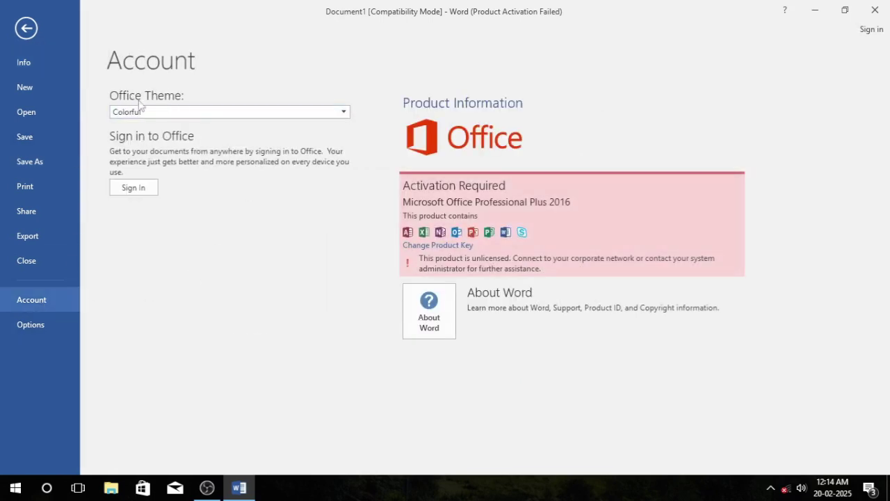
pyautogui.click(328, 114)
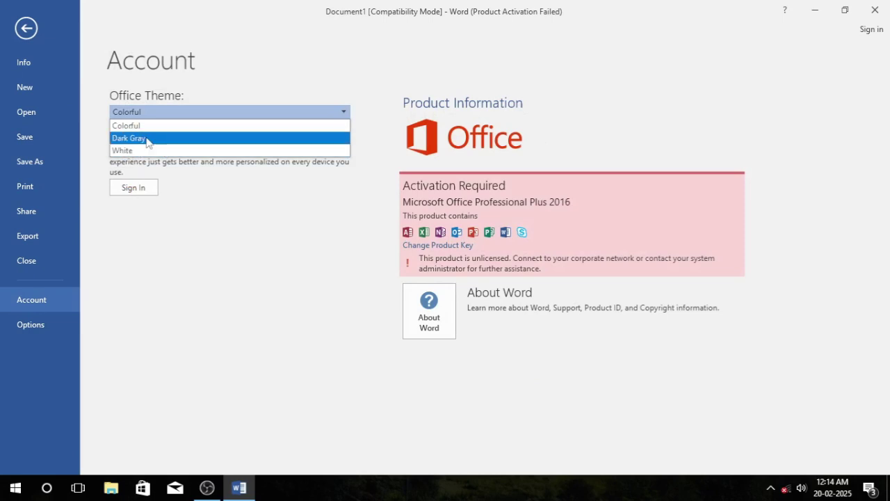
pyautogui.click(125, 150)
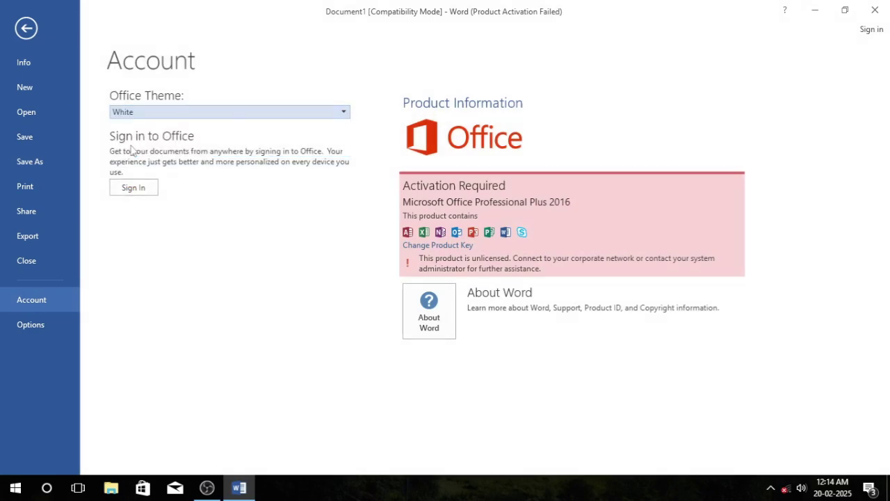
pyautogui.click(272, 111)
pyautogui.click(139, 137)
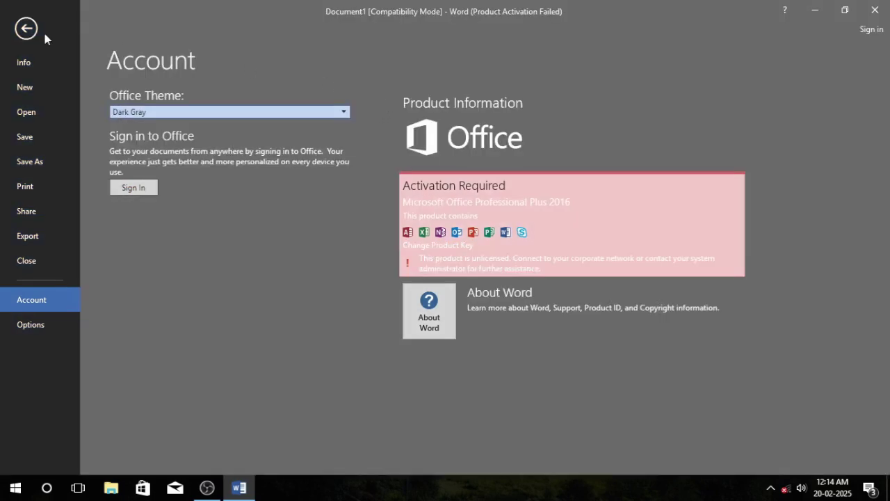
pyautogui.click(17, 30)
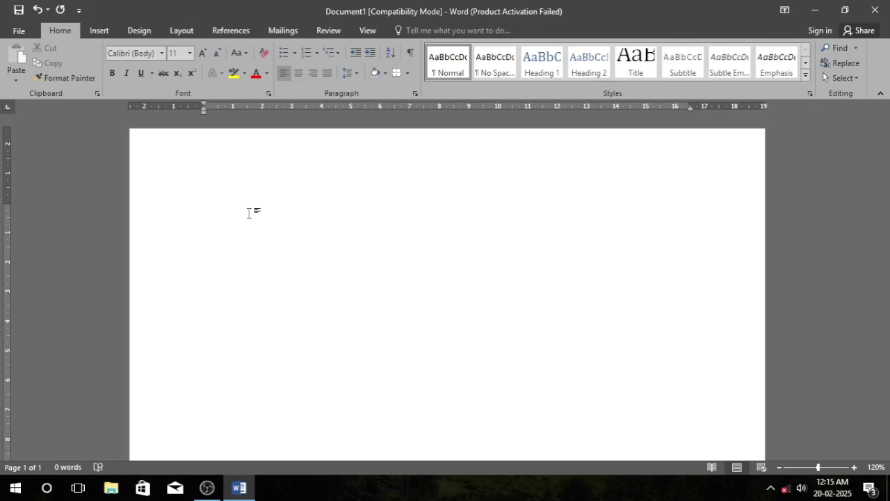
# Generate the default sample paragraphs in the blank document with the formula =rand()
pyautogui.write('=rn')
pyautogui.press('BackSpace')
pyautogui.press('BackSpace')
pyautogui.press('BackSpace')
pyautogui.write('rand()')
pyautogui.press('Return')
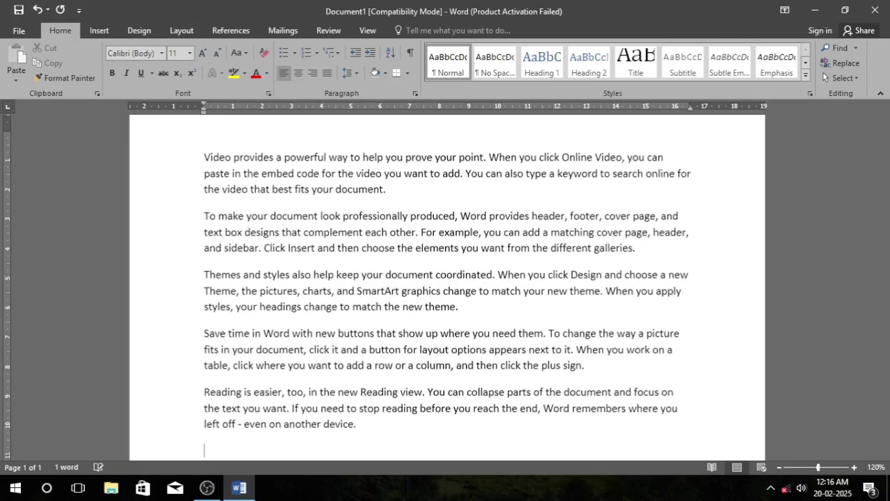
# Look over the generated sample paragraphs from the first to the last
pyautogui.scroll(-3, 297, 202)
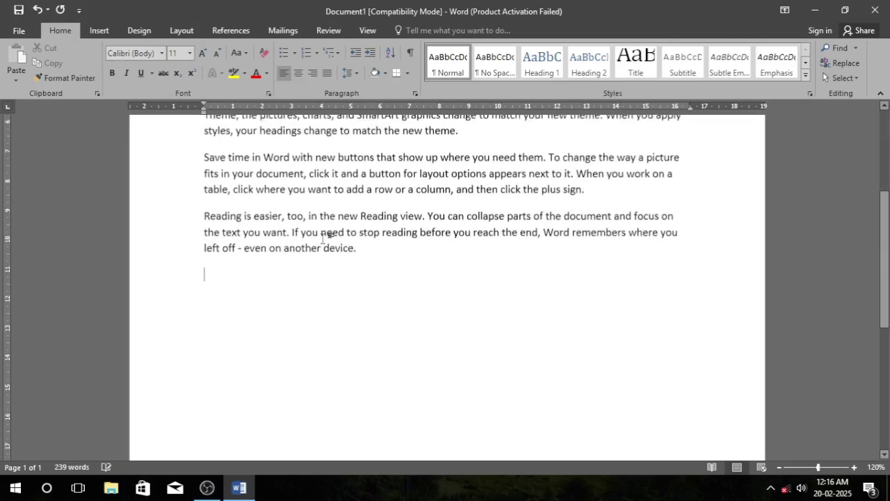
pyautogui.scroll(5, 282, 238)
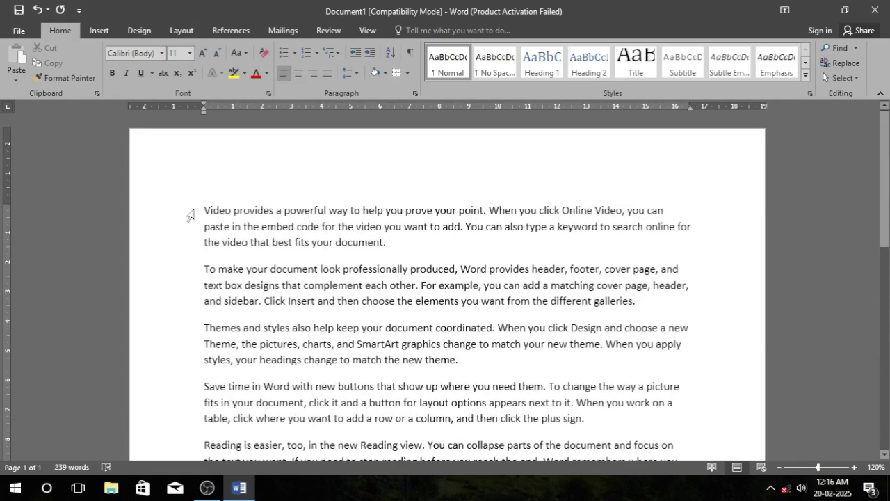
pyautogui.moveTo(203, 210); pyautogui.dragTo(654, 422)
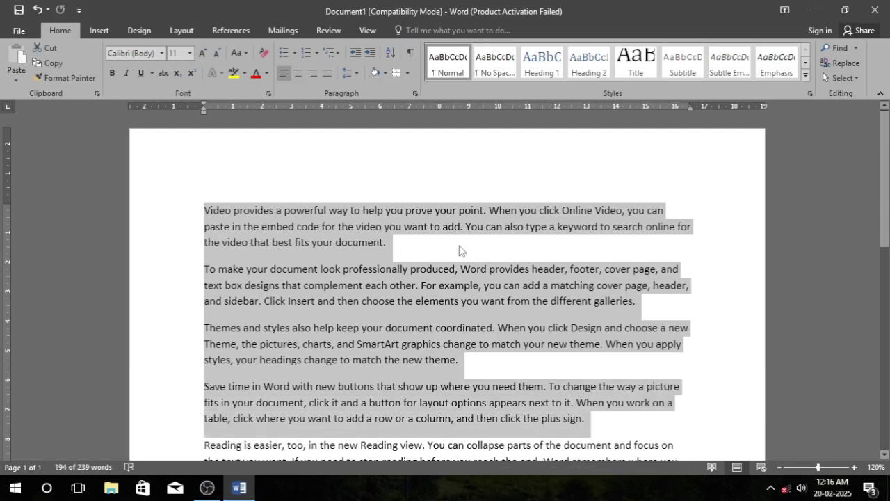
pyautogui.scroll(-4, 444, 252)
pyautogui.click(623, 278)
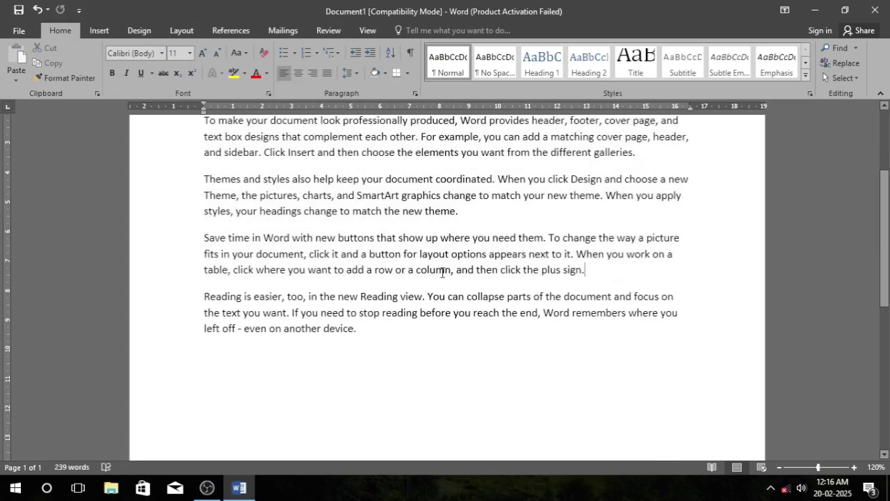
pyautogui.click(383, 333)
# Undo the generated text and change the formula to =rand(3) to produce three sample paragraphs
pyautogui.hotkey('ctrl', 'z')
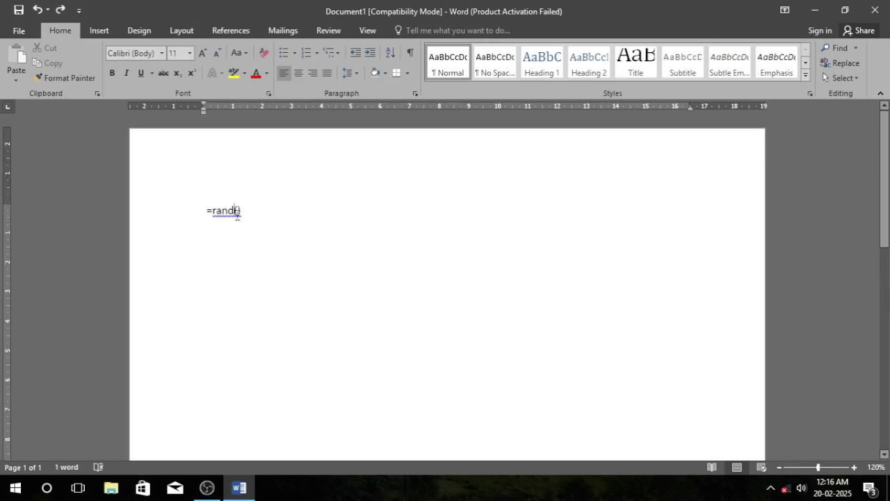
pyautogui.press('Left')
pyautogui.press('Left')
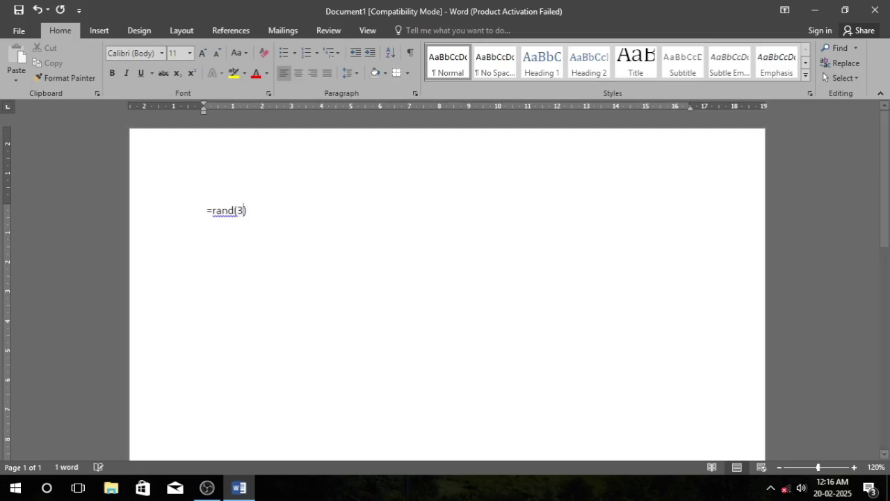
pyautogui.write('3')
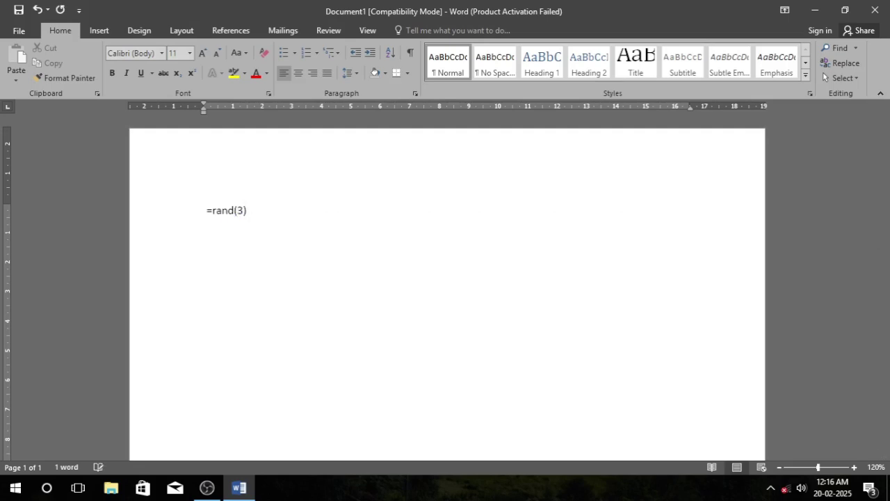
pyautogui.press('Return')
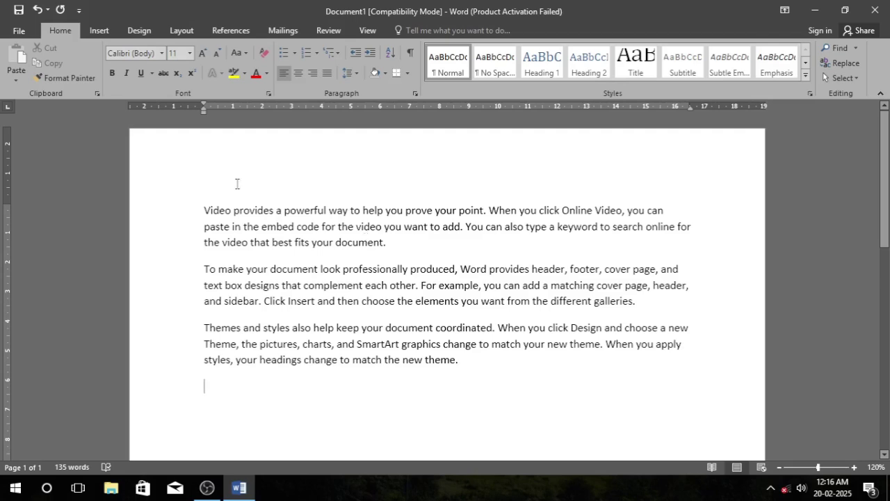
pyautogui.click(18, 33)
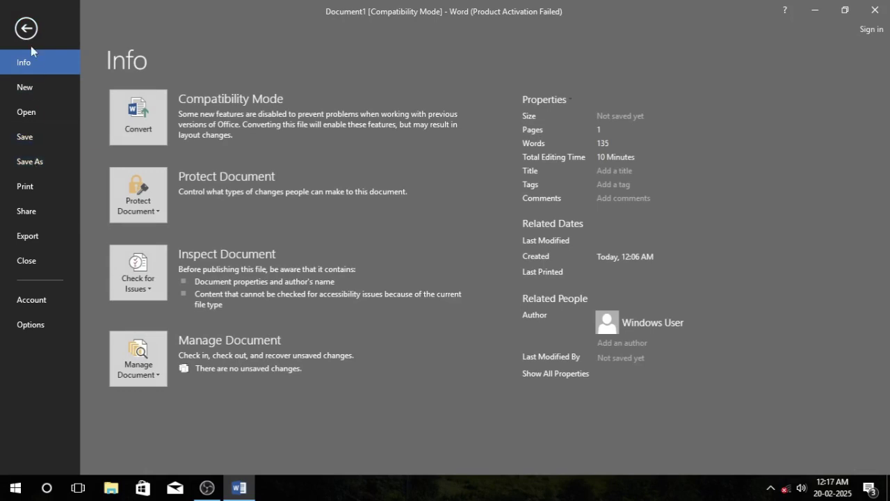
pyautogui.click(28, 28)
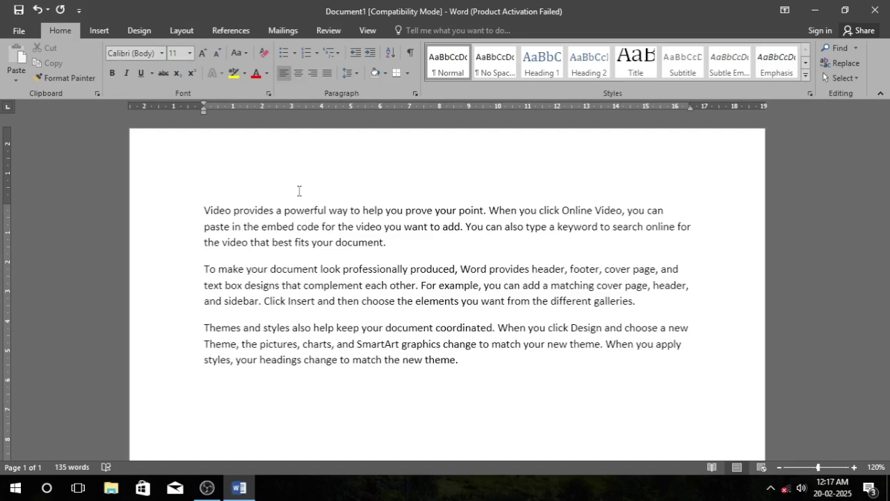
pyautogui.click(205, 208)
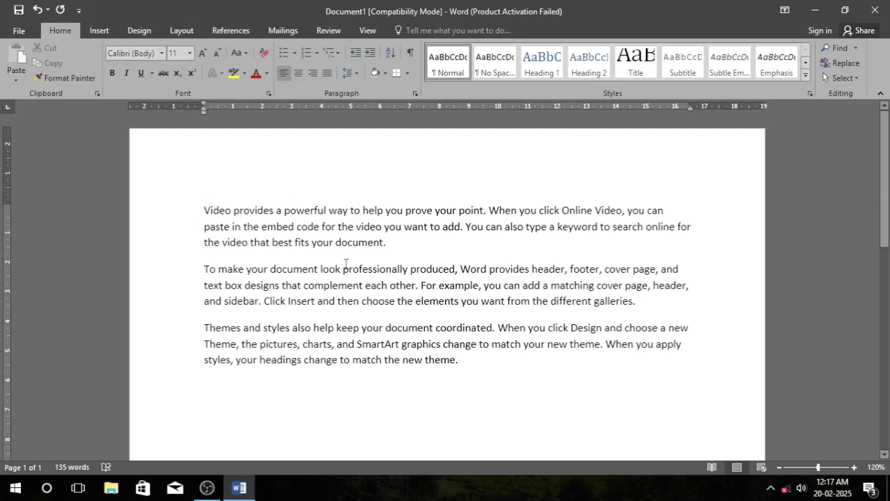
pyautogui.moveTo(473, 359); pyautogui.dragTo(187, 195)
pyautogui.click(411, 264)
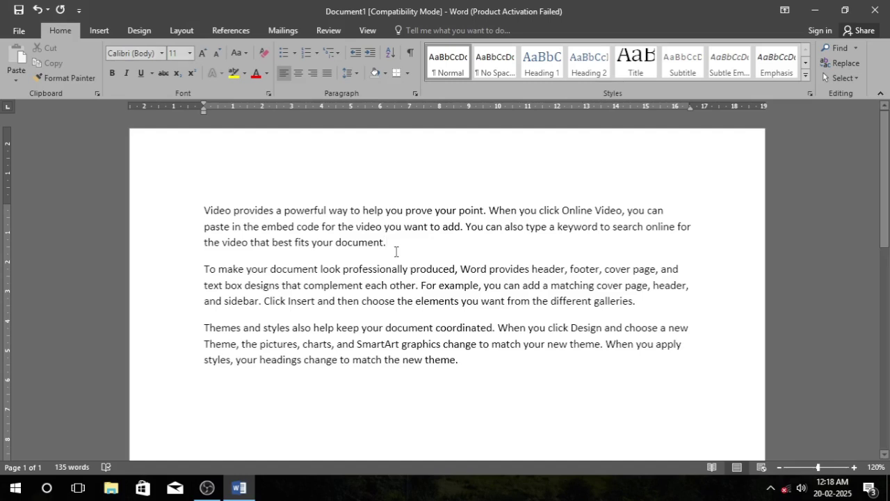
pyautogui.click(19, 30)
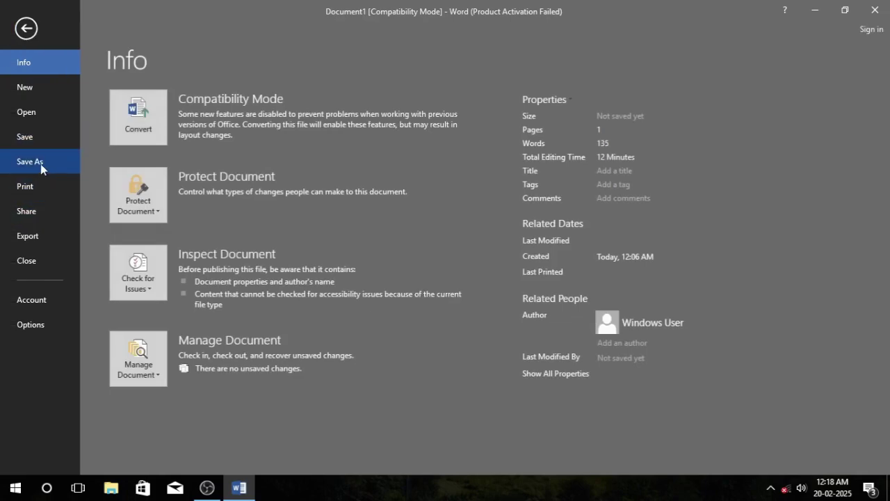
pyautogui.click(28, 29)
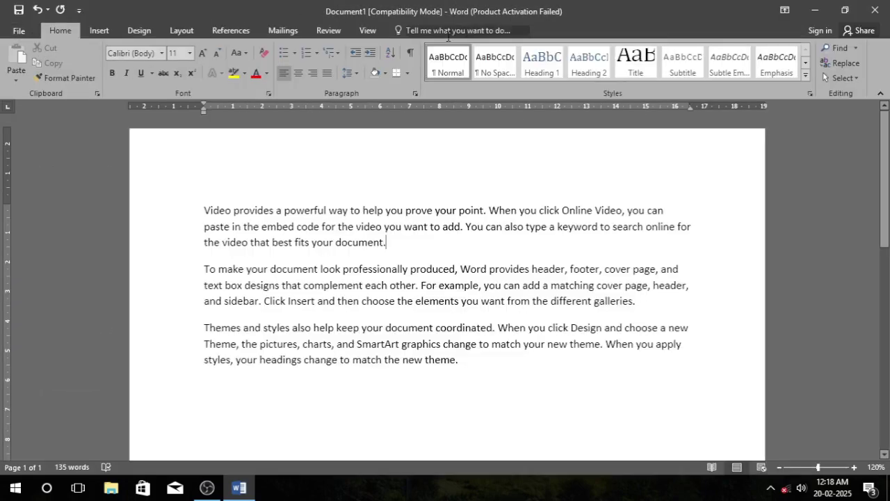
# Save the document in the Documents folder as a Word Document named "word full class"
pyautogui.click(22, 32)
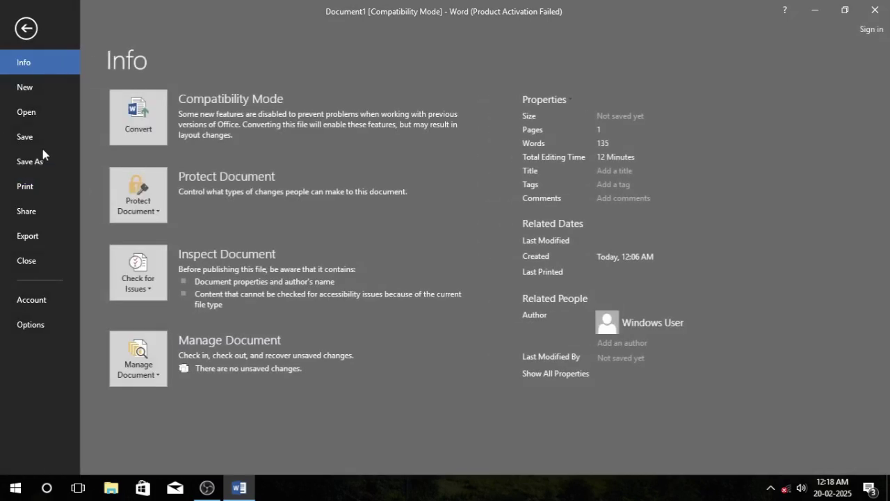
pyautogui.click(42, 138)
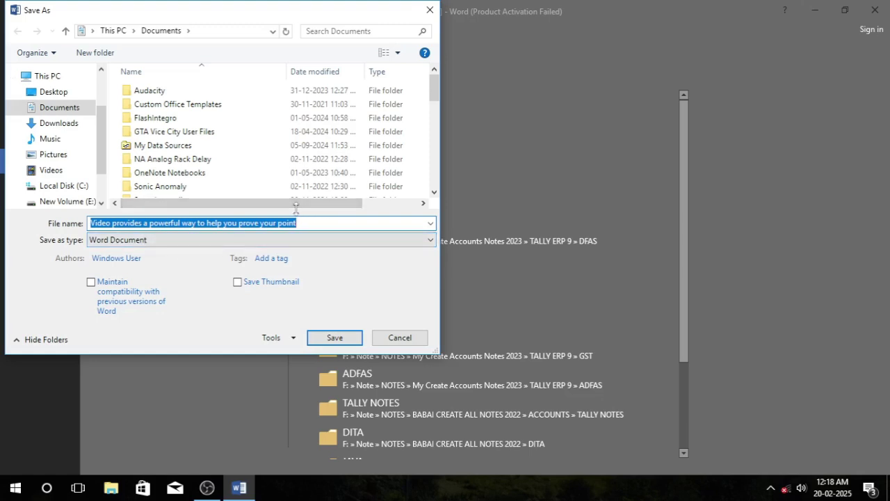
pyautogui.press('BackSpace')
pyautogui.write('word ')
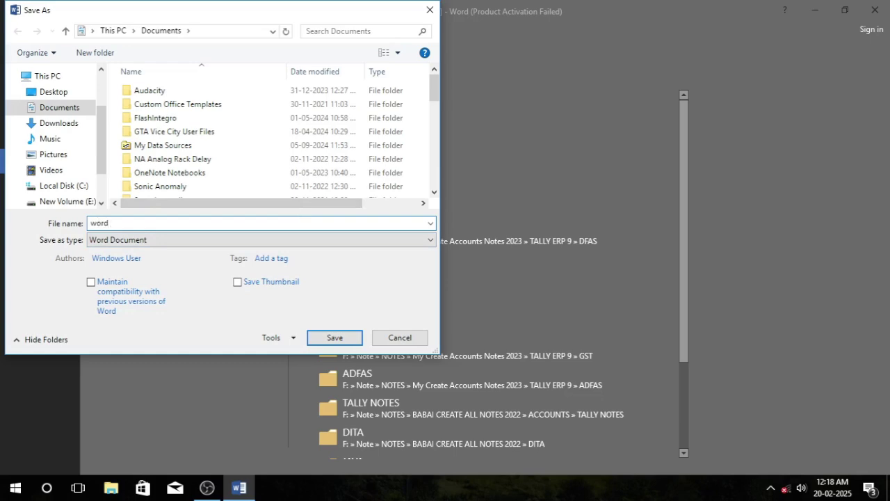
pyautogui.write('full class')
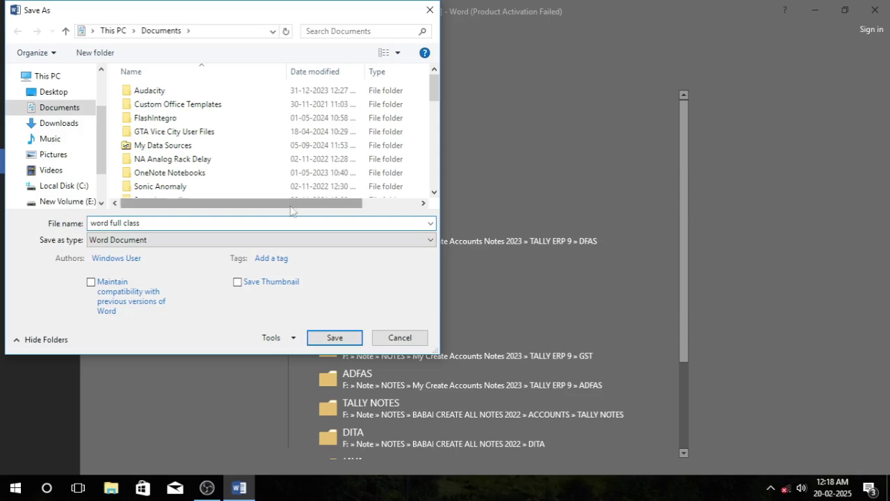
pyautogui.click(332, 339)
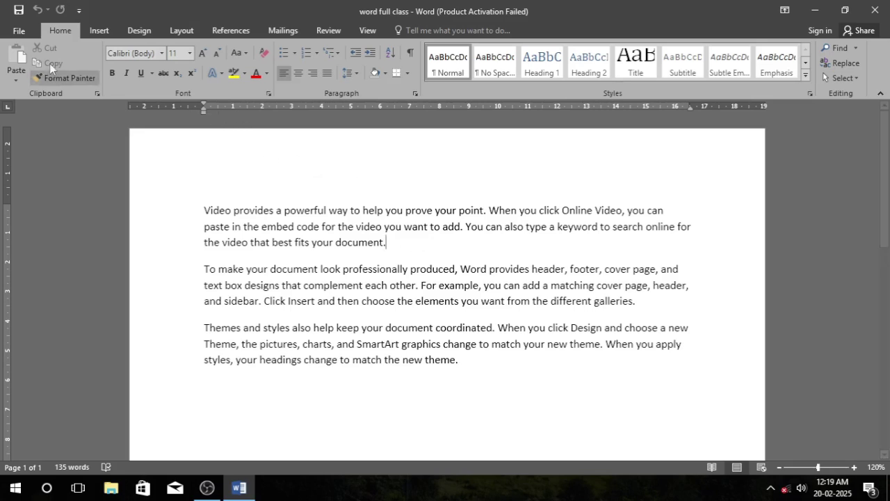
# Save the document again, and add the line "roiuereoqiriirqiworfhdkfjdfjf" two lines below the last paragraph
pyautogui.click(17, 30)
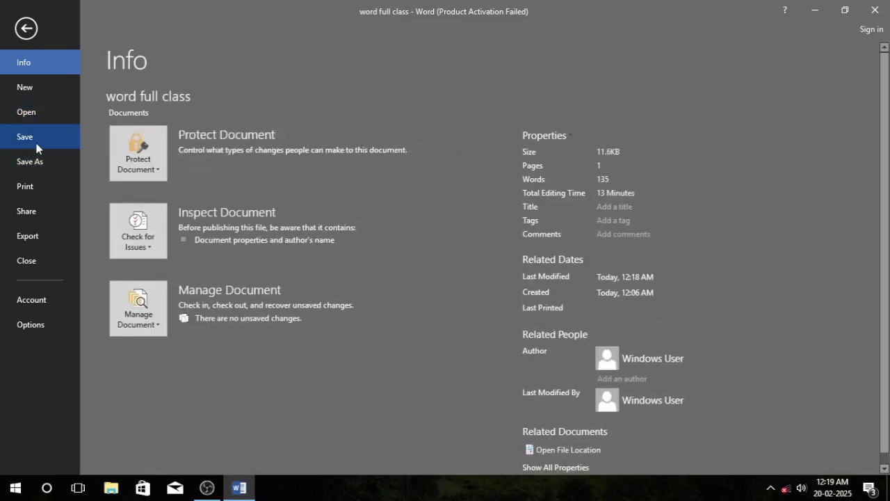
pyautogui.click(36, 139)
pyautogui.click(470, 370)
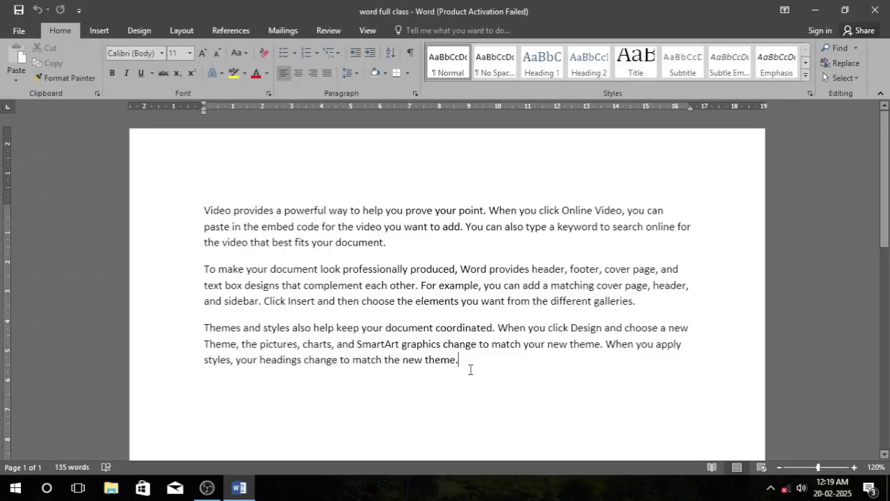
pyautogui.press('Return')
pyautogui.press('Return')
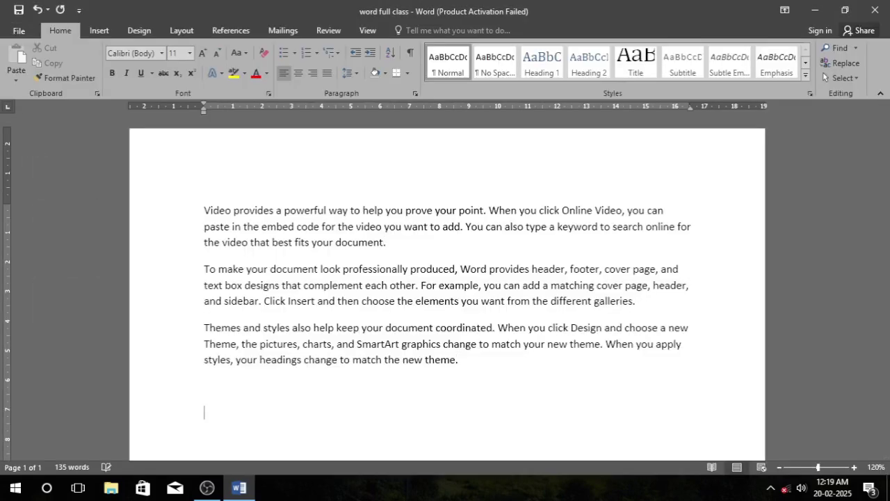
pyautogui.write('roiuereoqiriirqiworfhdkfjdfjf')
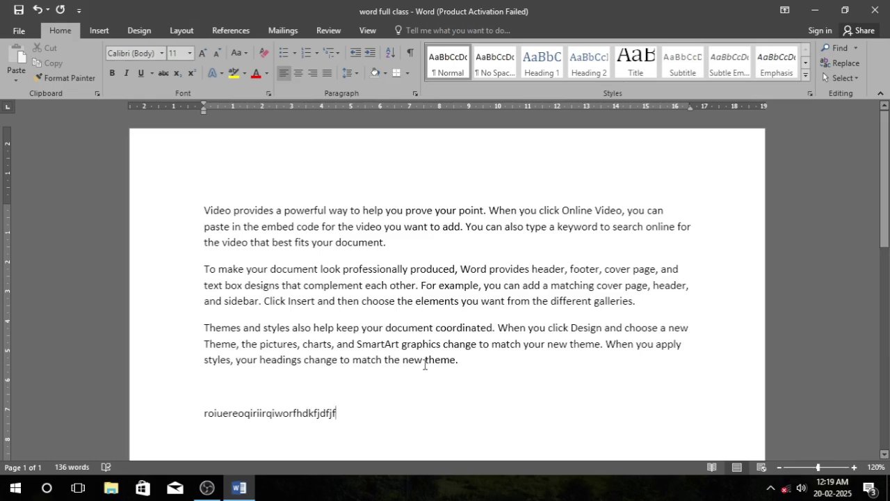
# Highlight the random-letter line below the three sample paragraphs to point out the added text
pyautogui.moveTo(201, 413); pyautogui.dragTo(424, 425)
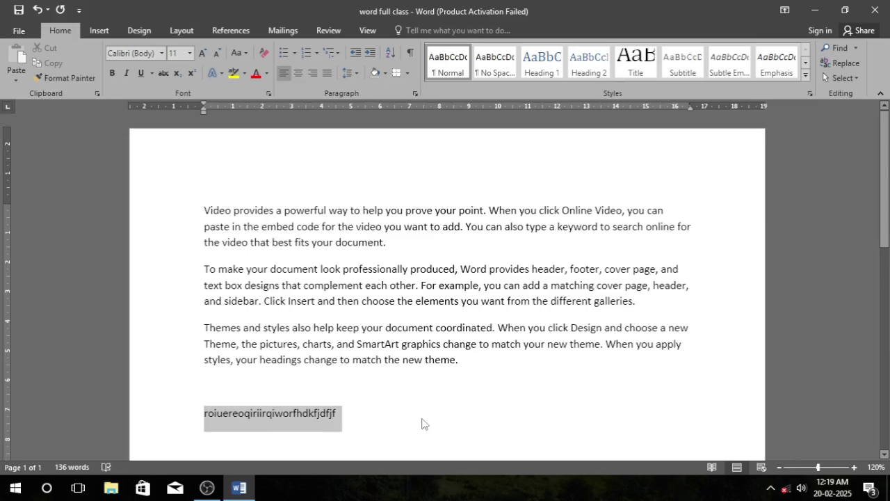
pyautogui.click(352, 411)
pyautogui.scroll(-1, 397, 403)
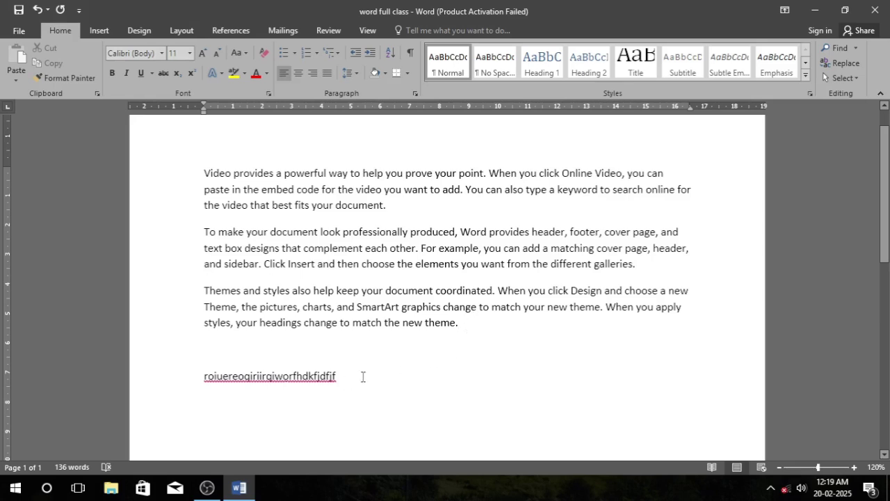
pyautogui.moveTo(338, 376); pyautogui.dragTo(219, 364)
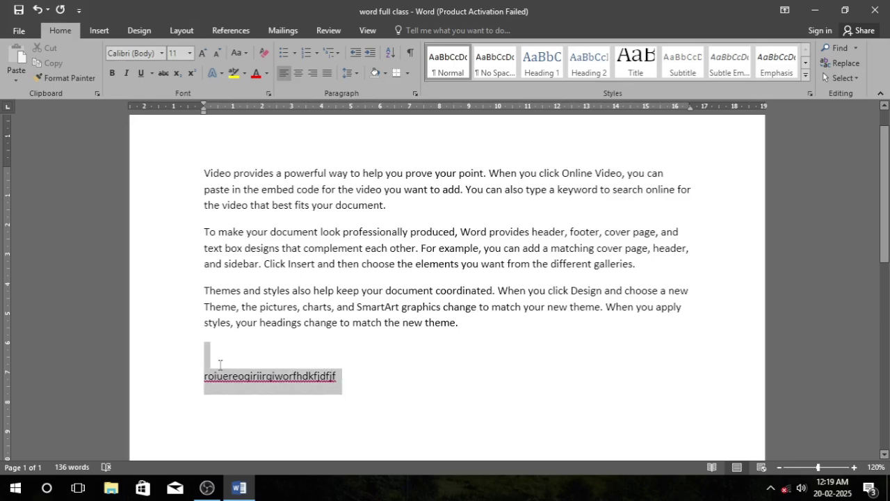
pyautogui.click(409, 397)
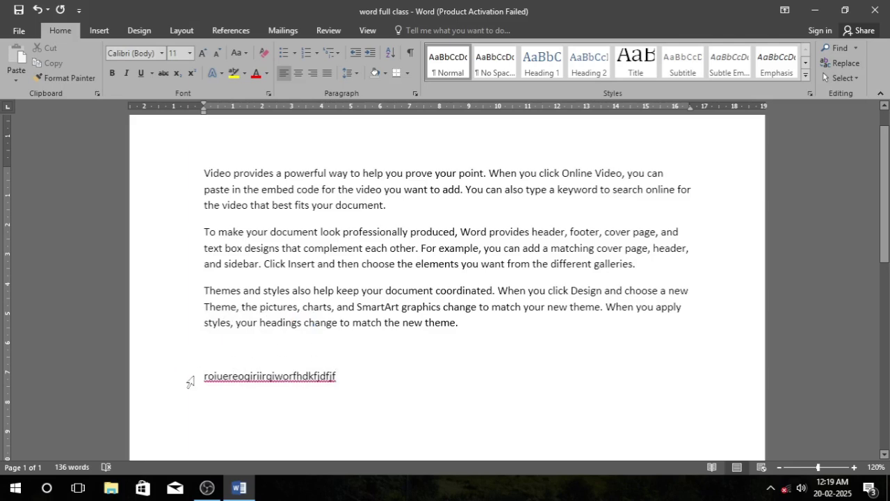
pyautogui.click(190, 380)
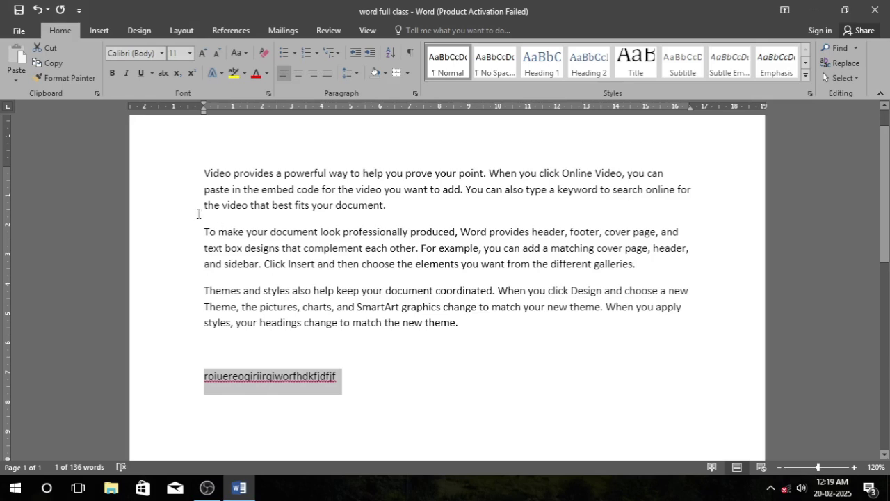
pyautogui.hotkey('alt', 'f')
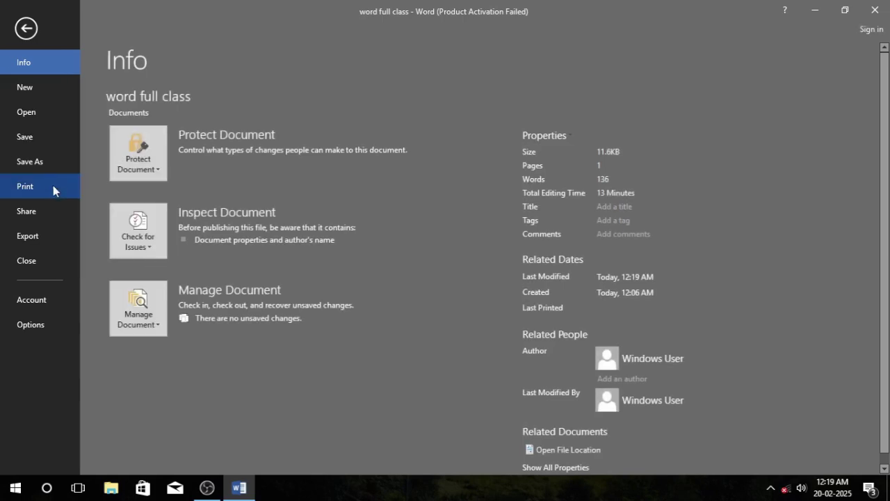
pyautogui.click(45, 160)
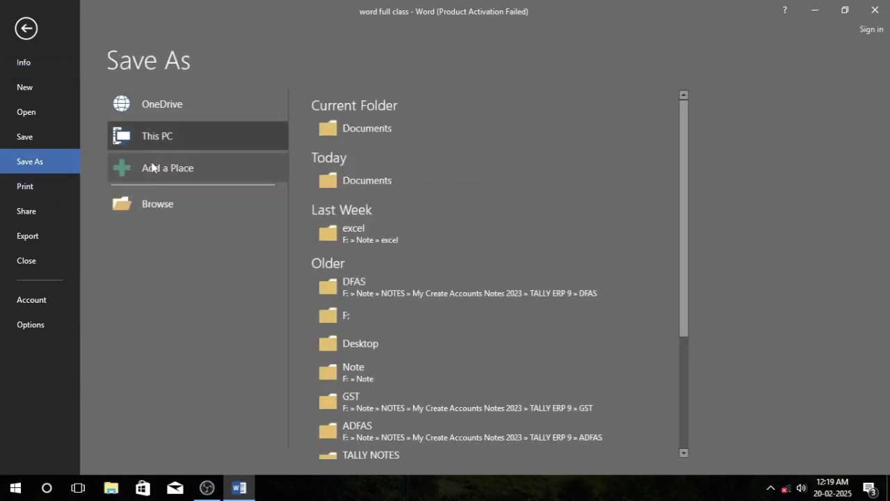
pyautogui.click(342, 132)
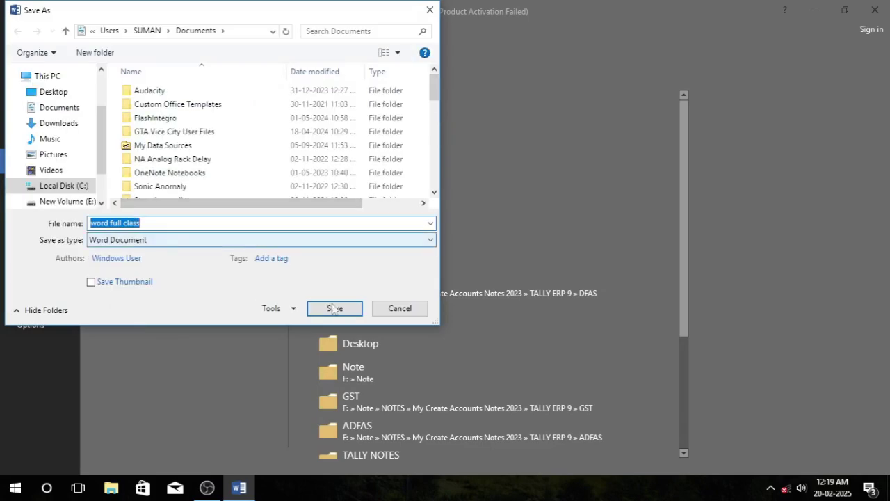
pyautogui.click(398, 308)
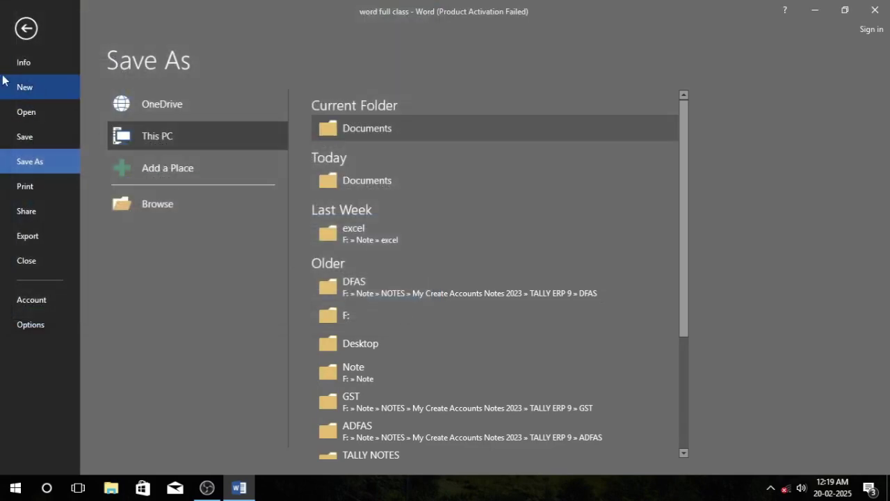
pyautogui.click(30, 29)
# Save the document under its existing name with the added random-letter line
pyautogui.click(409, 365)
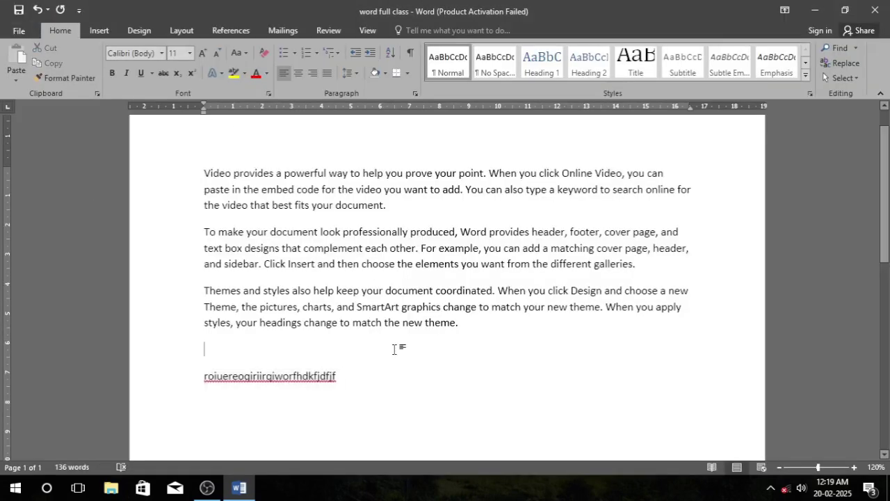
pyautogui.click(18, 30)
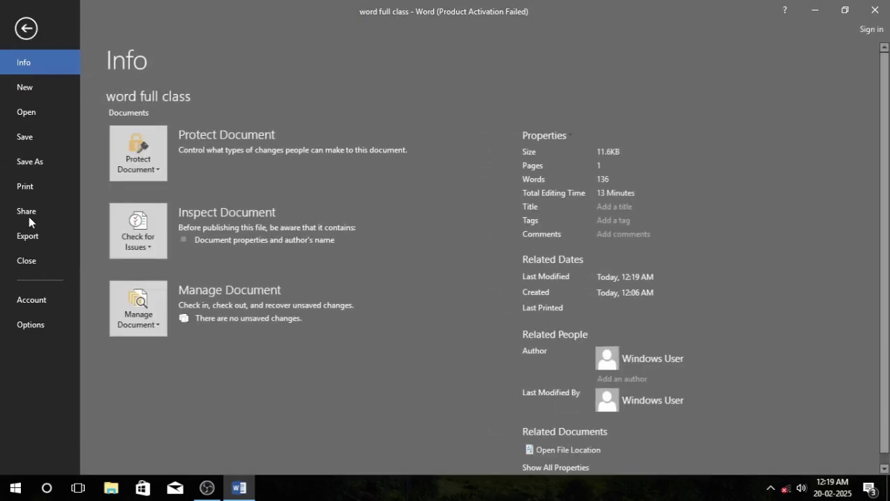
pyautogui.click(29, 138)
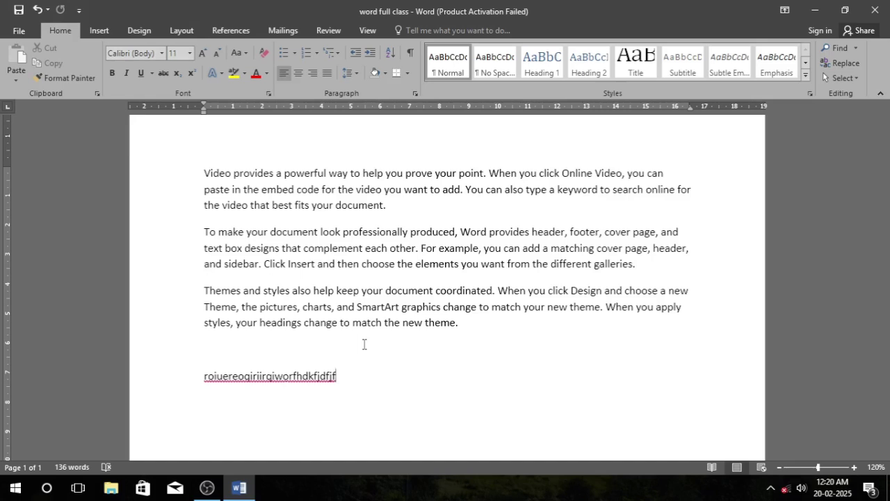
# Delete the whole random-letter line below the sample paragraphs
pyautogui.press('BackSpace')
pyautogui.press('BackSpace')
pyautogui.press('BackSpace')
pyautogui.press('BackSpace')
pyautogui.press('BackSpace')
pyautogui.press('BackSpace')
pyautogui.press('BackSpace')
pyautogui.press('BackSpace')
pyautogui.press('BackSpace')
pyautogui.press('BackSpace')
pyautogui.press('BackSpace')
pyautogui.press('BackSpace')
pyautogui.press('BackSpace')
pyautogui.press('BackSpace')
pyautogui.press('BackSpace')
pyautogui.press('BackSpace')
pyautogui.press('BackSpace')
pyautogui.press('BackSpace')
pyautogui.press('BackSpace')
pyautogui.press('BackSpace')
pyautogui.press('BackSpace')
pyautogui.press('BackSpace')
pyautogui.press('BackSpace')
pyautogui.press('BackSpace')
pyautogui.press('BackSpace')
pyautogui.press('BackSpace')
pyautogui.press('BackSpace')
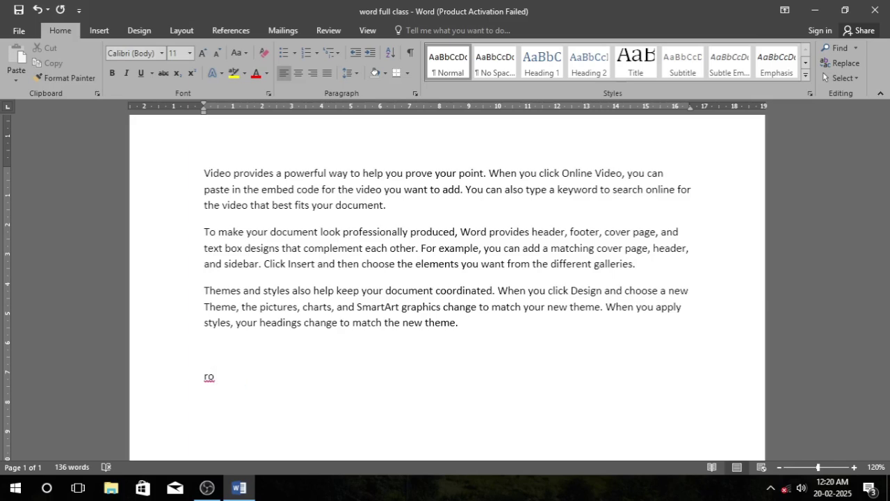
pyautogui.press('BackSpace')
pyautogui.press('BackSpace')
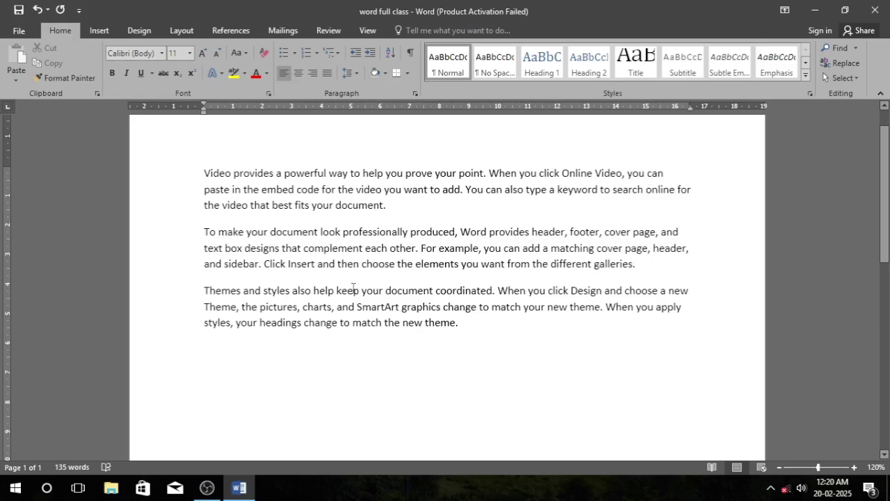
# Create a new blank document and close it to return to the "word full class" document
pyautogui.click(21, 31)
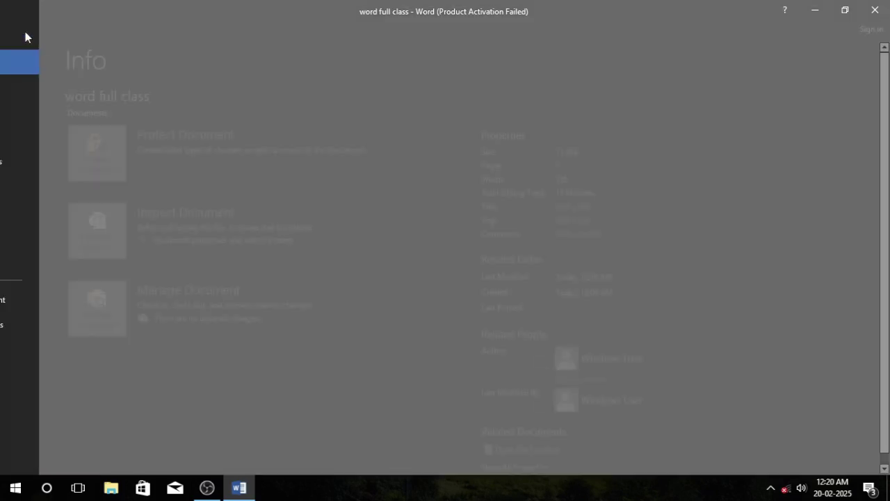
pyautogui.click(64, 93)
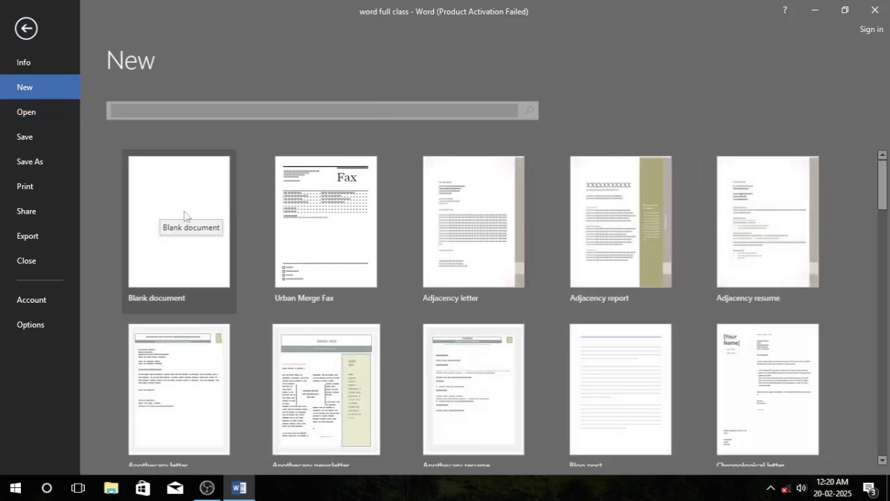
pyautogui.click(196, 230)
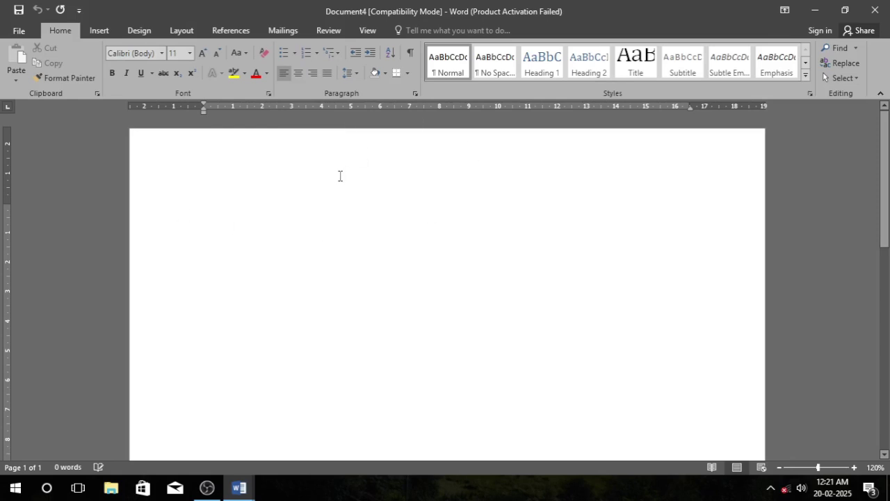
pyautogui.click(19, 33)
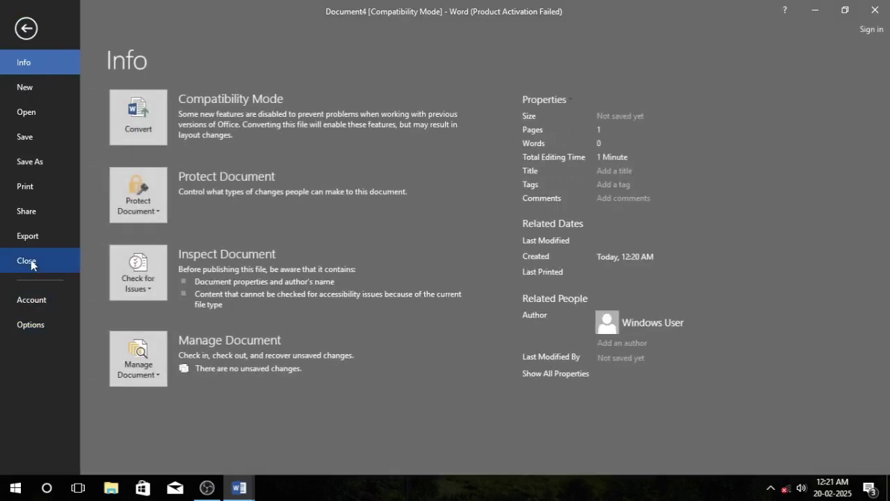
pyautogui.click(31, 260)
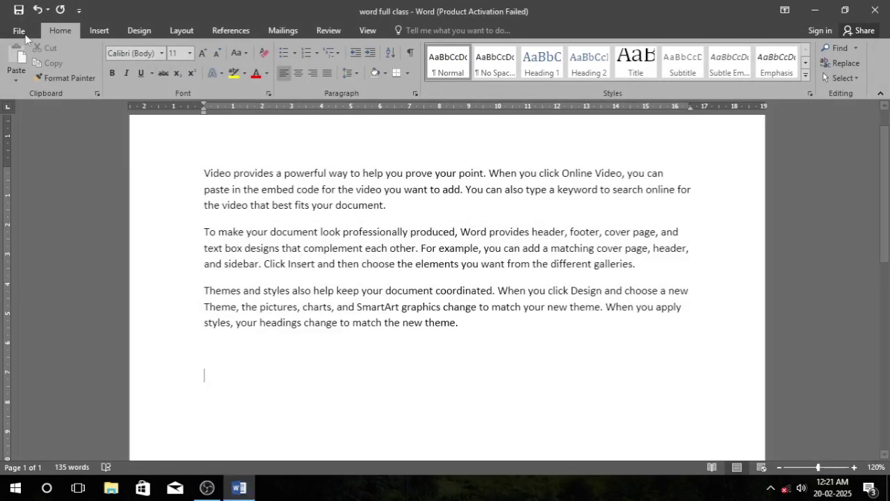
# Close the "word full class" document without saving the latest changes, keeping the program open
pyautogui.click(19, 31)
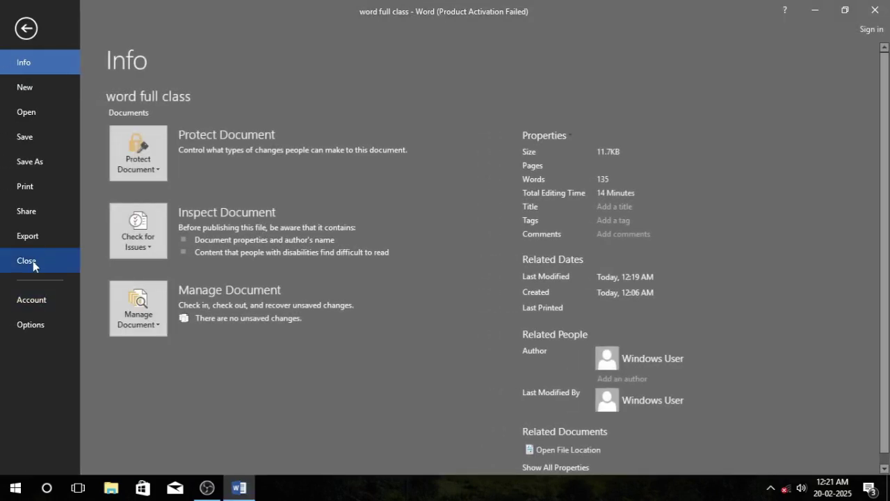
pyautogui.click(33, 261)
pyautogui.click(434, 272)
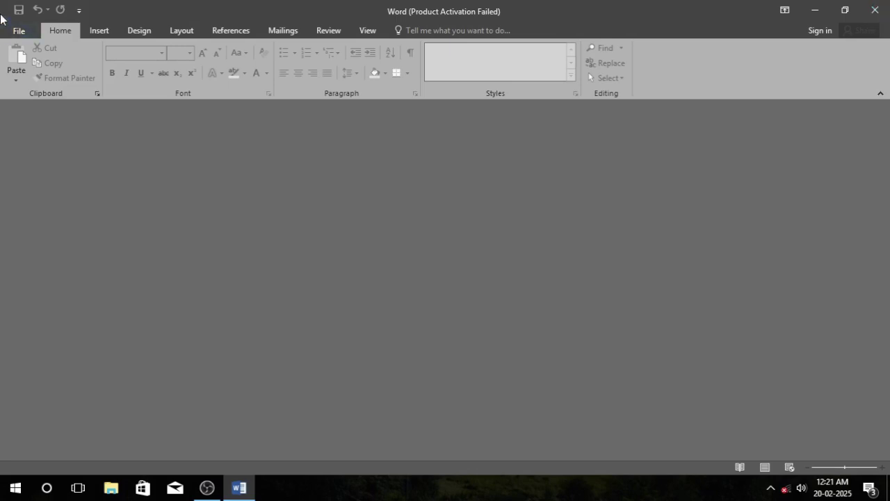
# Reopen the "word full class" document from the list of recent files
pyautogui.click(17, 31)
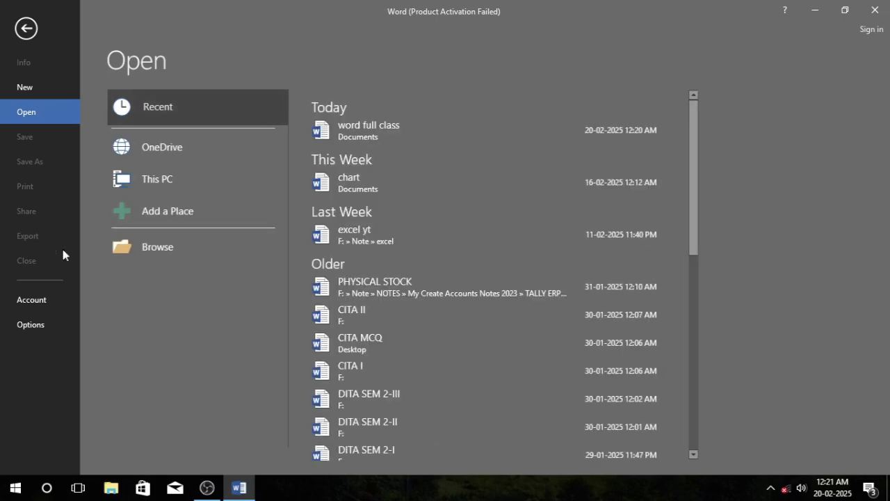
pyautogui.click(28, 31)
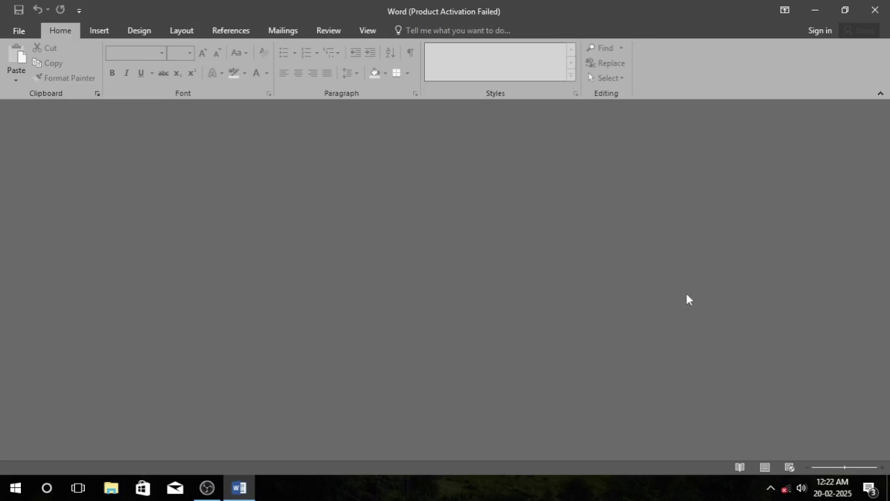
pyautogui.click(21, 32)
pyautogui.click(21, 30)
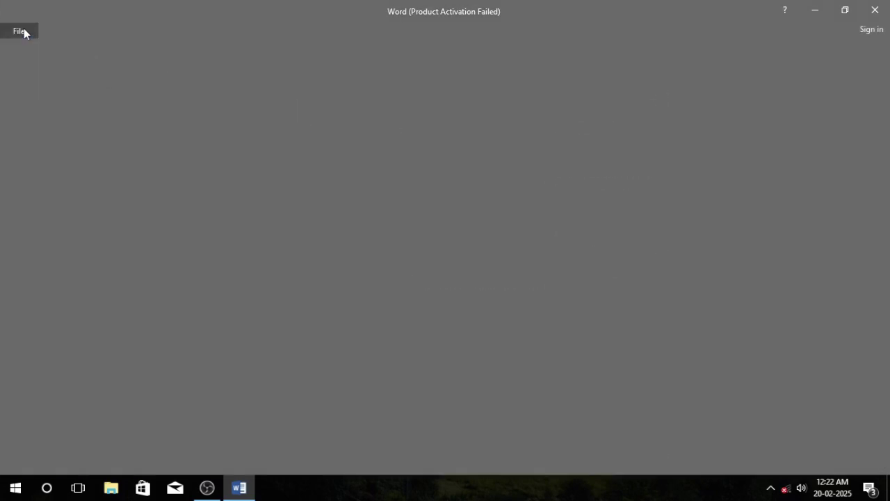
pyautogui.click(21, 32)
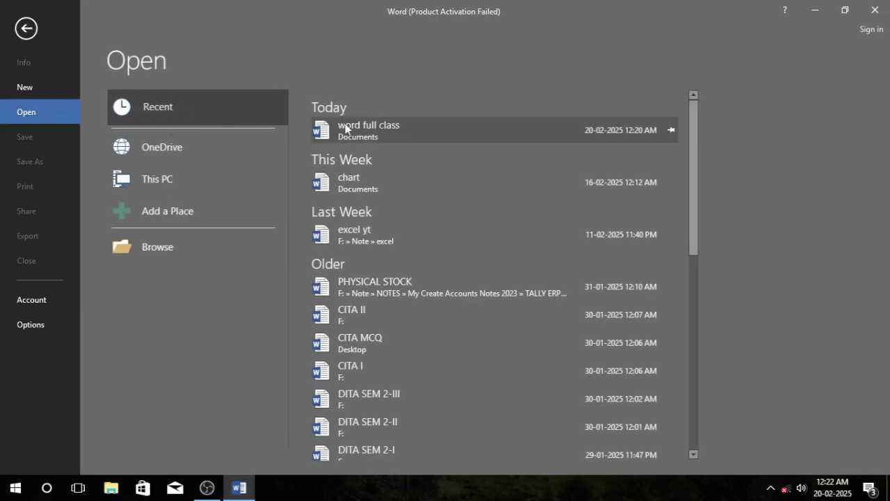
pyautogui.click(391, 129)
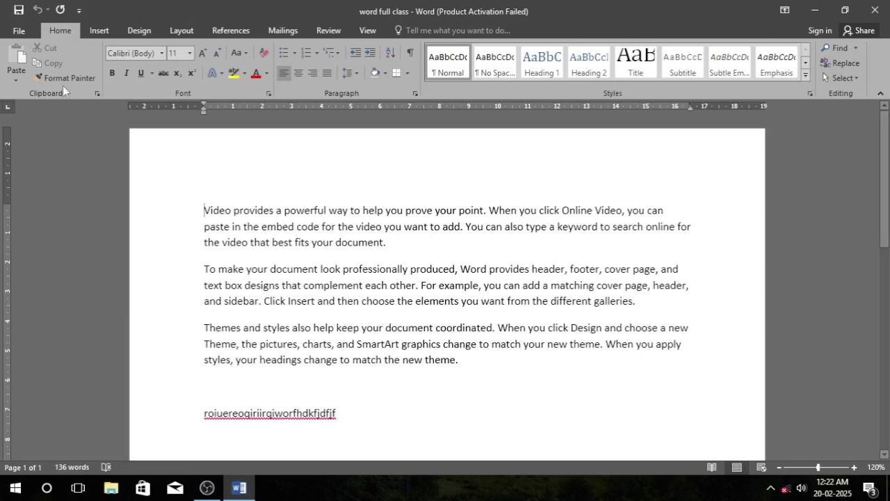
# Show the recent files and browse the Documents folder for opening a file, then return without opening one
pyautogui.click(19, 32)
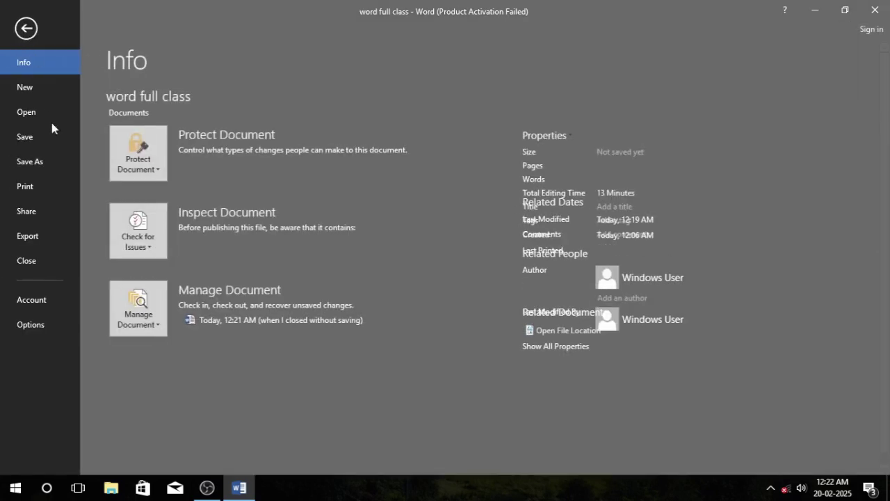
pyautogui.click(35, 110)
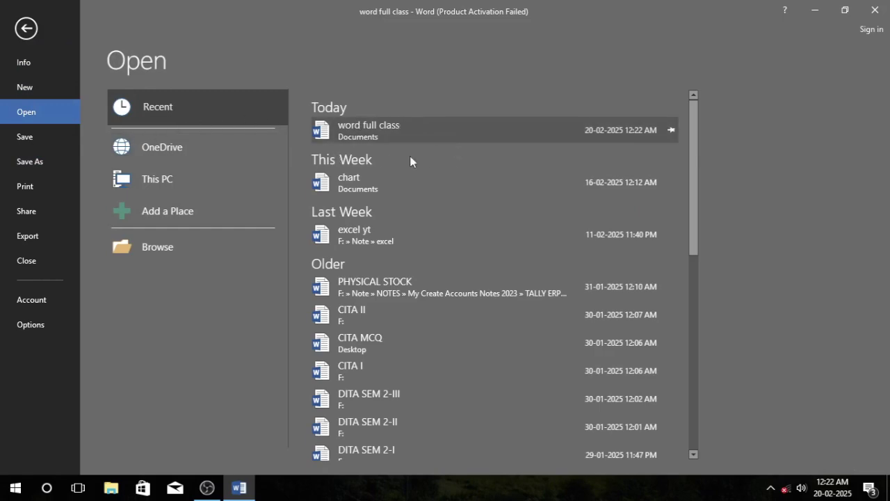
pyautogui.click(155, 248)
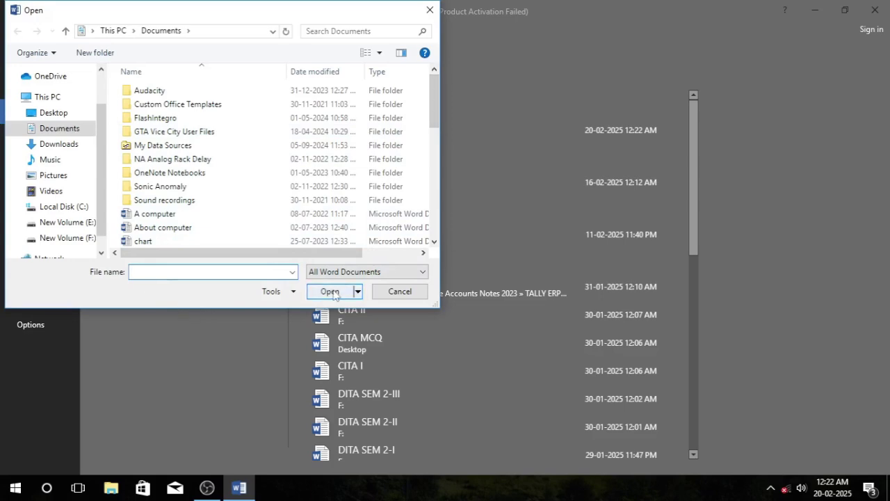
pyautogui.click(412, 292)
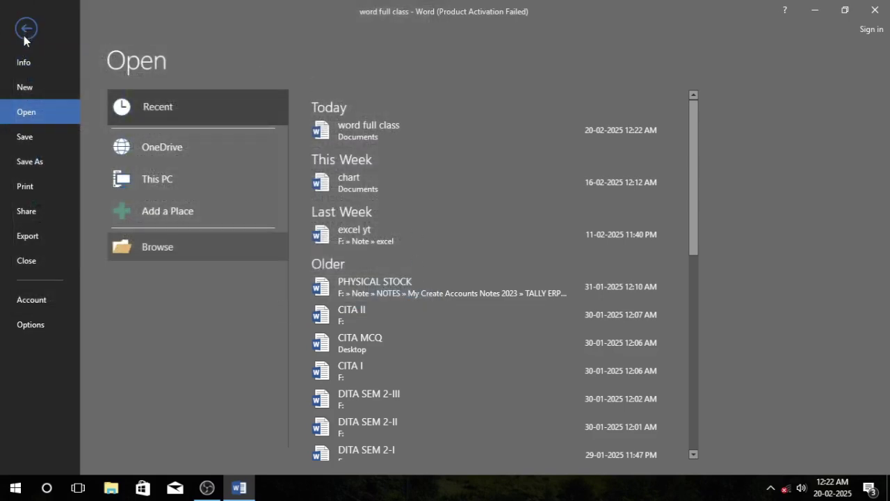
pyautogui.click(26, 29)
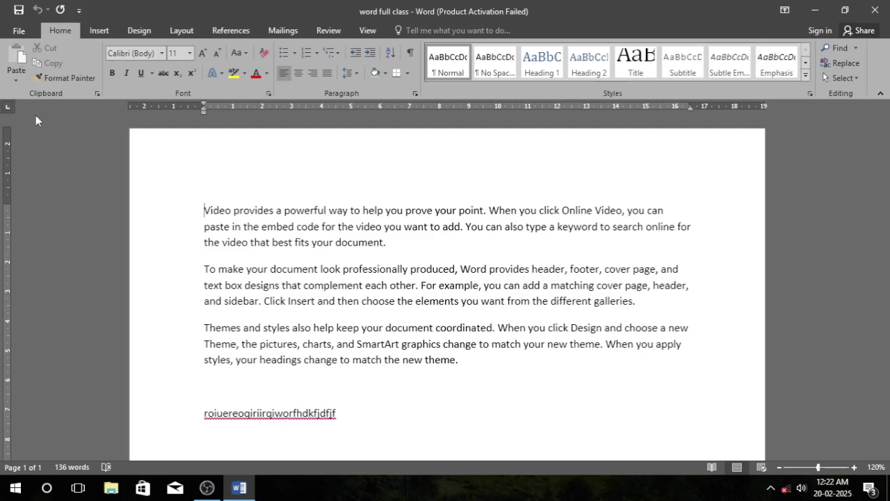
# Clear the random-letter line and all existing paragraphs, and generate fresh sample text with =rand()
pyautogui.click(363, 424)
pyautogui.moveTo(360, 413); pyautogui.dragTo(162, 384)
pyautogui.press('Delete')
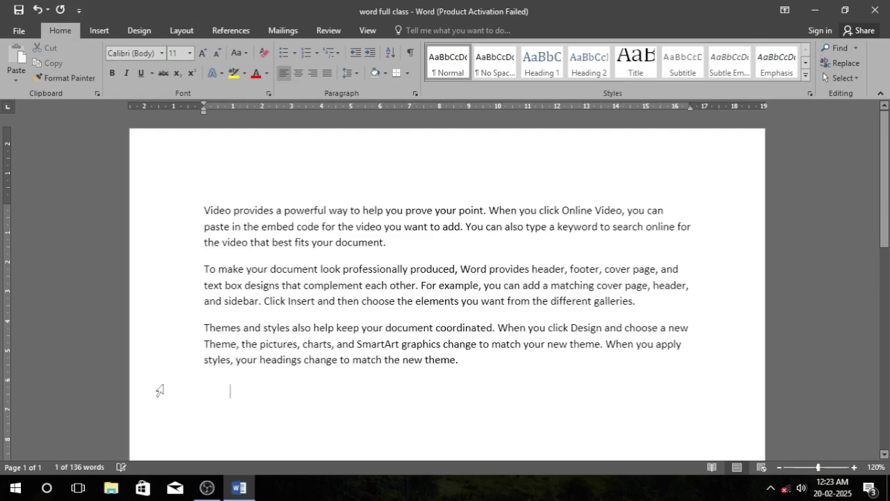
pyautogui.moveTo(508, 377); pyautogui.dragTo(138, 199)
pyautogui.write('=r')
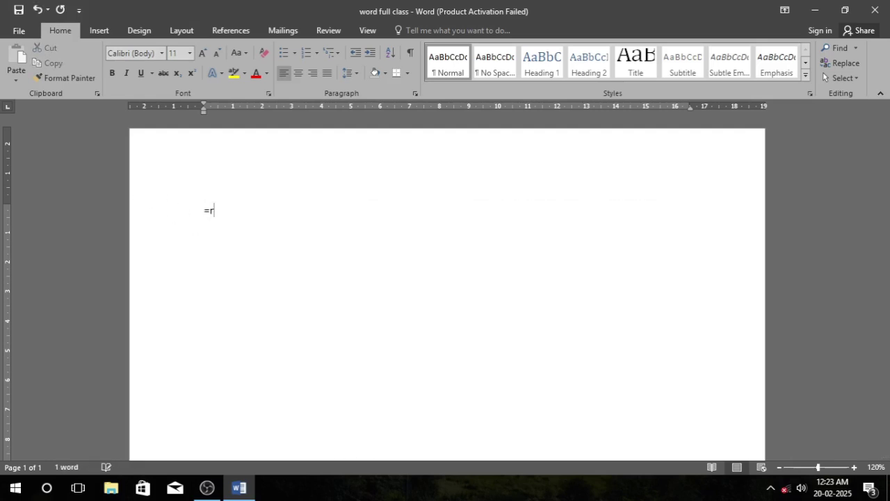
pyautogui.write('and()')
pyautogui.press('Return')
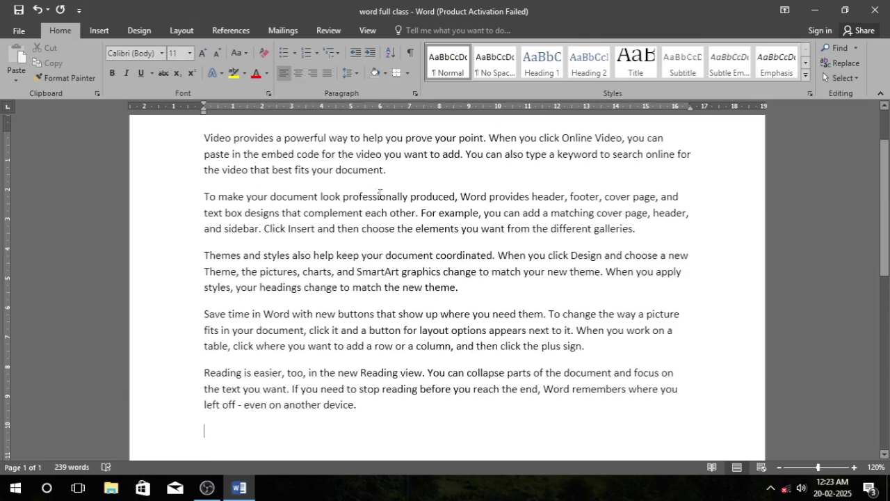
pyautogui.scroll(2, 414, 187)
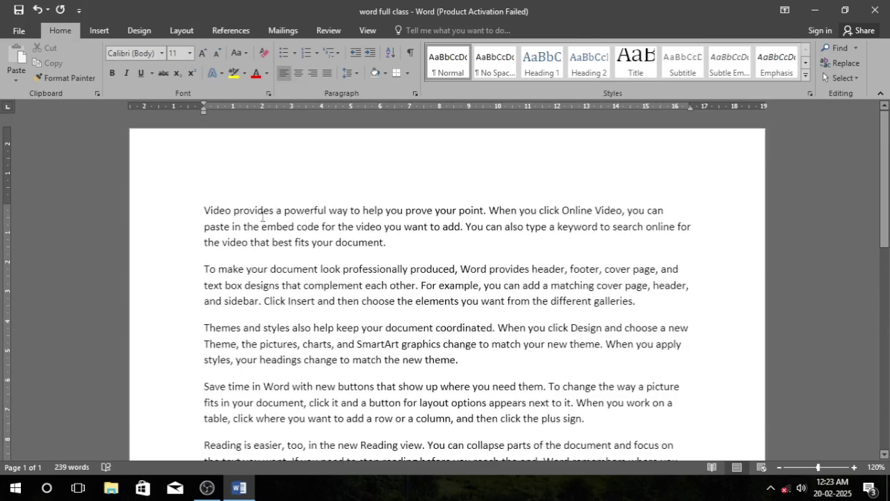
# Place the cursor at the start of the text, search it for "document" and close the search
pyautogui.scroll(-1, 331, 248)
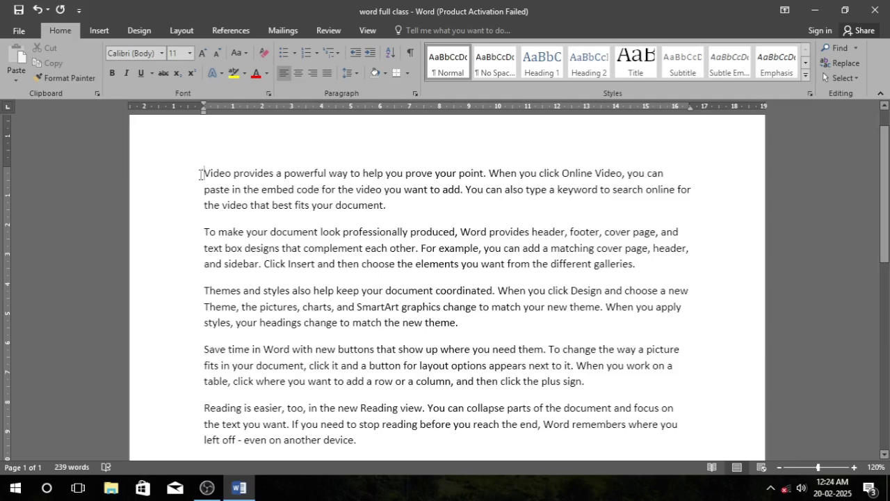
pyautogui.click(235, 174)
pyautogui.click(204, 173)
pyautogui.click(386, 206)
pyautogui.click(205, 173)
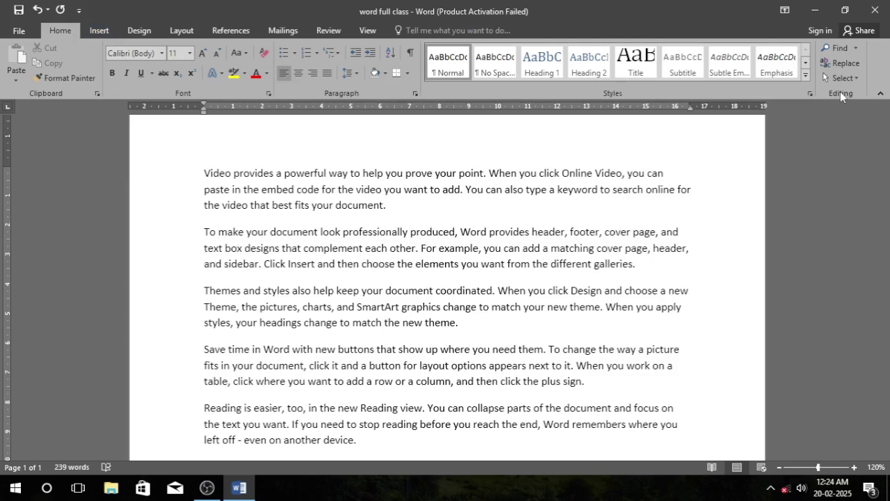
pyautogui.click(840, 49)
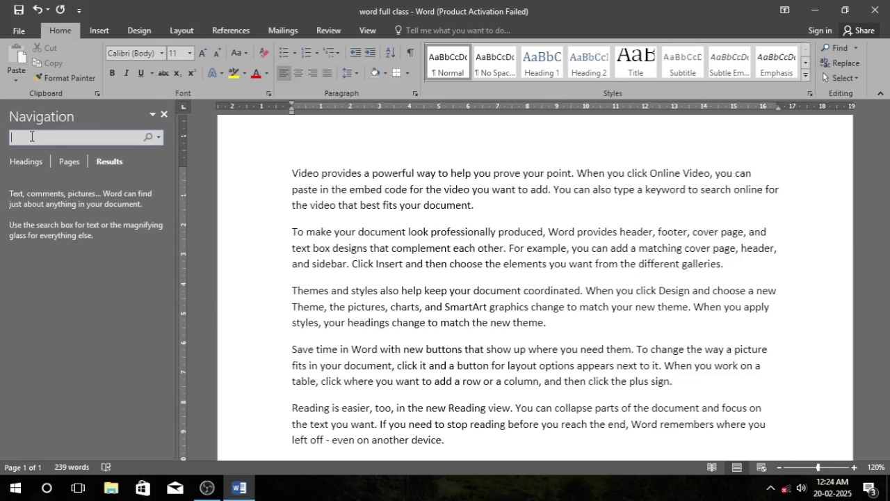
pyautogui.write('do')
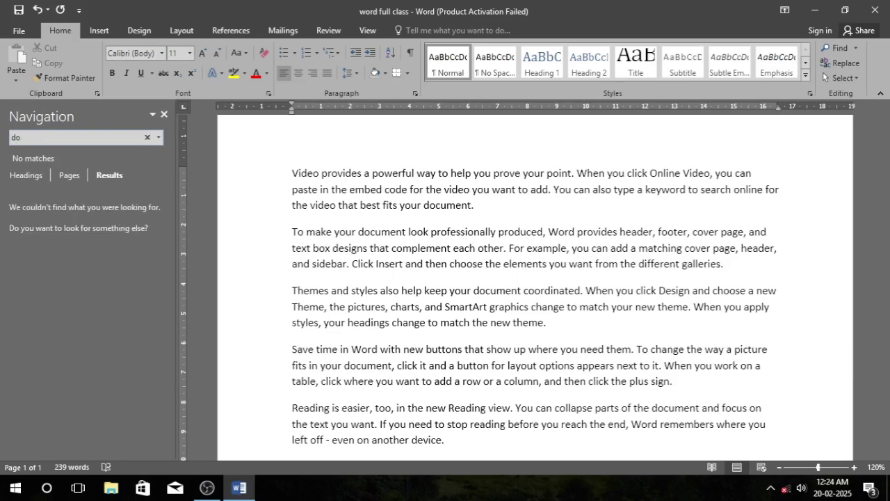
pyautogui.write('cument')
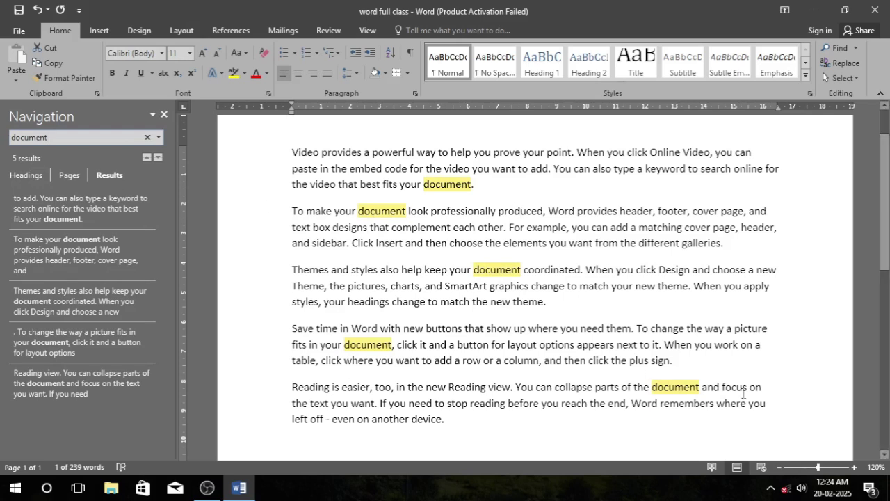
pyautogui.click(164, 115)
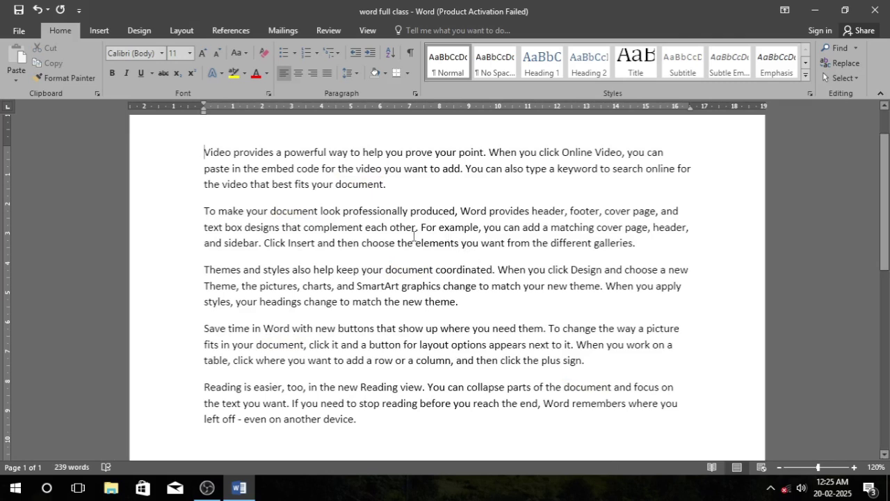
# Try to replace the word "document" at the end of the first paragraph by hand with "pdf", and undo the change
pyautogui.click(395, 190)
pyautogui.click(207, 154)
pyautogui.moveTo(338, 184); pyautogui.dragTo(385, 186)
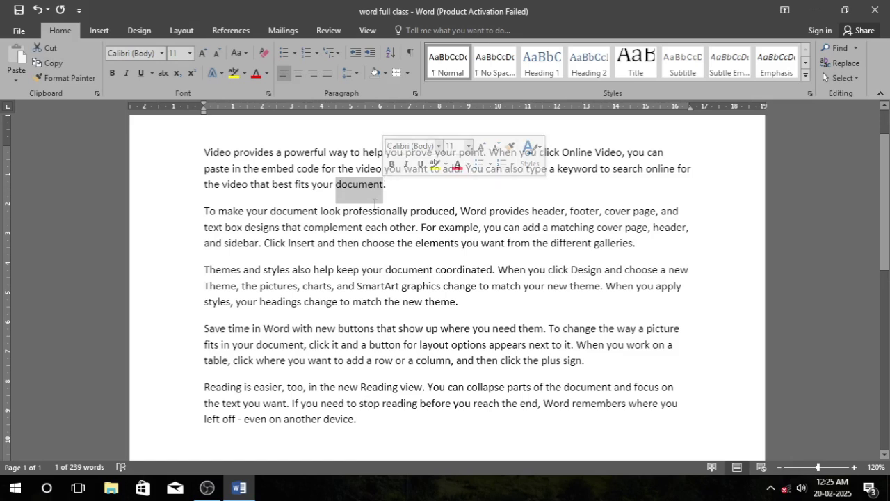
pyautogui.click(389, 190)
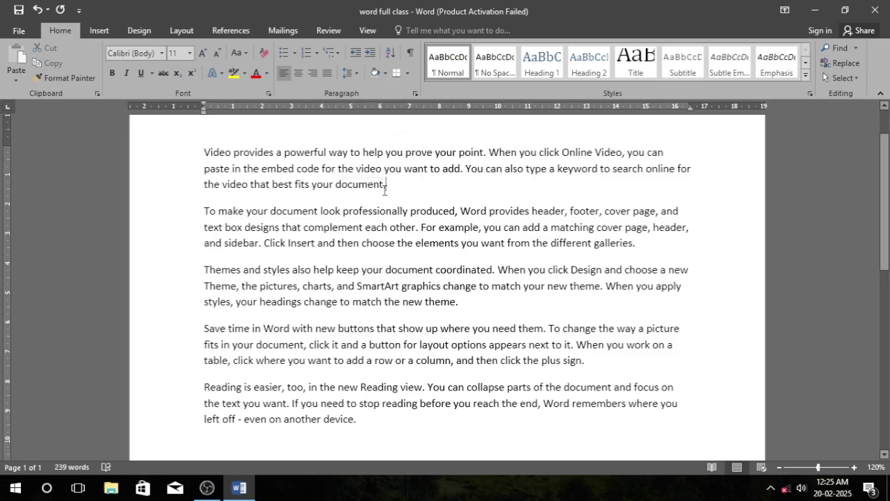
pyautogui.moveTo(384, 189); pyautogui.dragTo(338, 191)
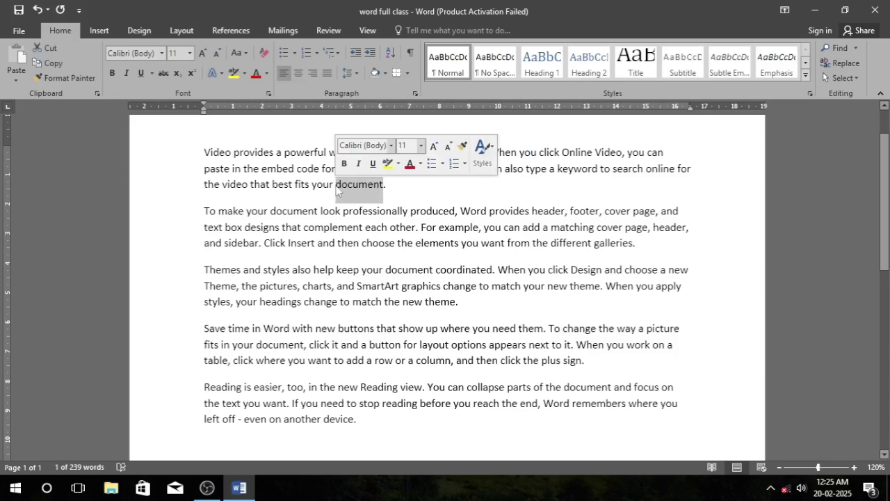
pyautogui.click(382, 184)
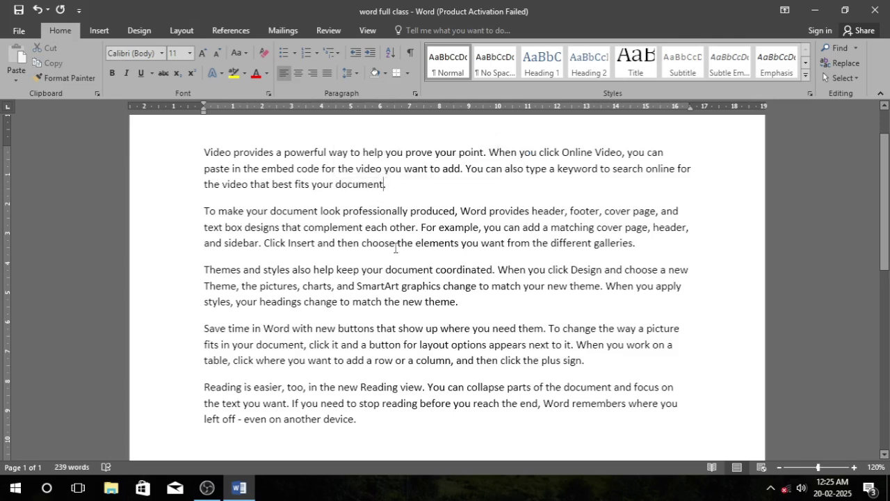
pyautogui.press('BackSpace')
pyautogui.press('BackSpace')
pyautogui.press('BackSpace')
pyautogui.press('BackSpace')
pyautogui.press('BackSpace')
pyautogui.press('BackSpace')
pyautogui.press('BackSpace')
pyautogui.press('BackSpace')
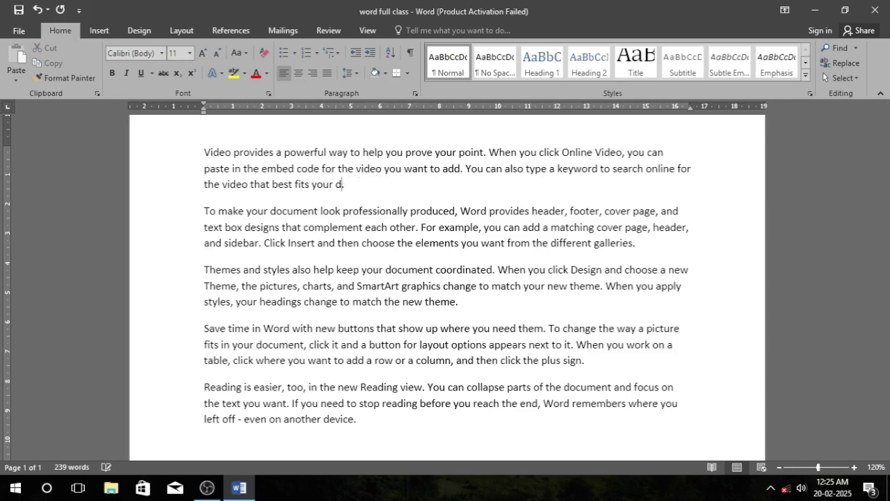
pyautogui.write('pdf')
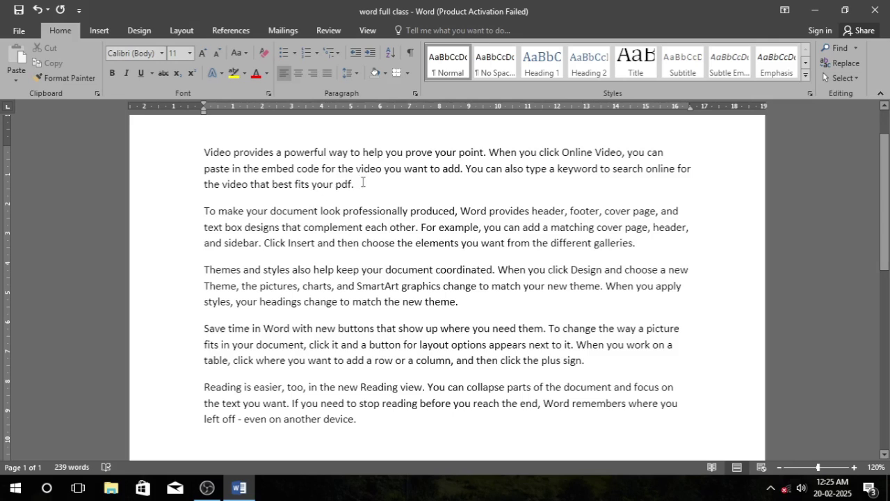
pyautogui.hotkey('ctrl', 'z')
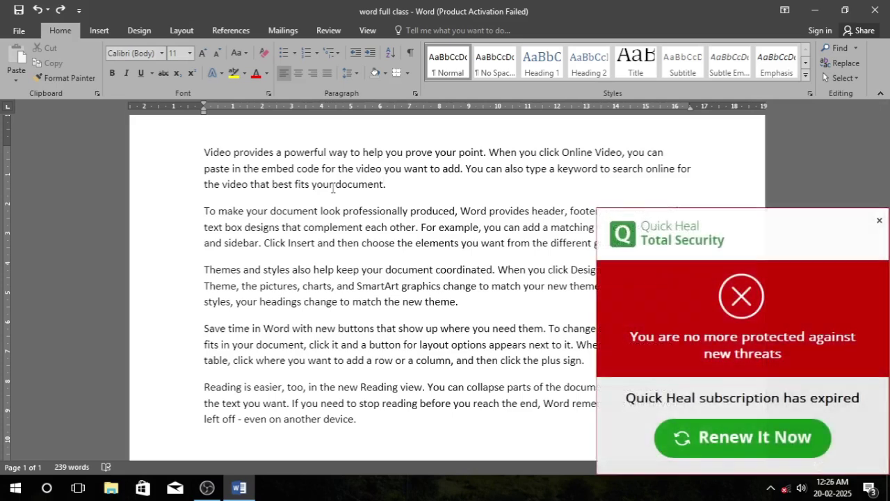
pyautogui.click(879, 220)
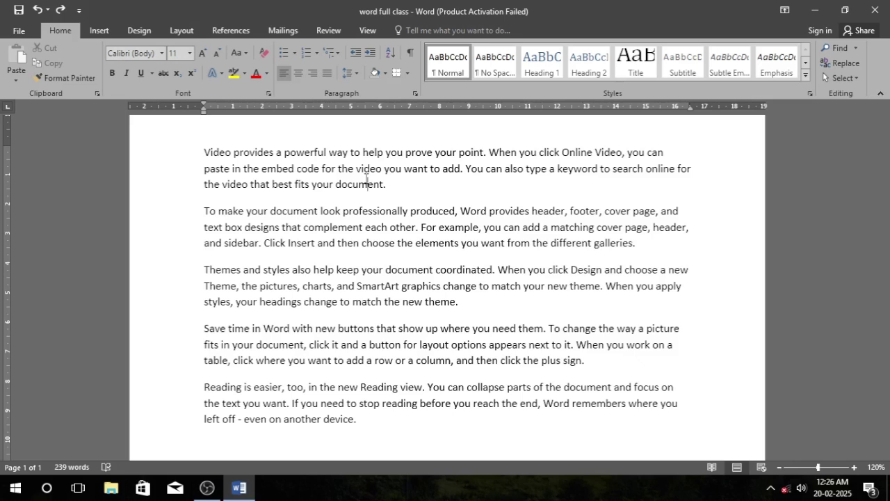
# Replace every occurrence of "document" in the text with "pdf" using Find and Replace
pyautogui.click(201, 152)
pyautogui.click(844, 63)
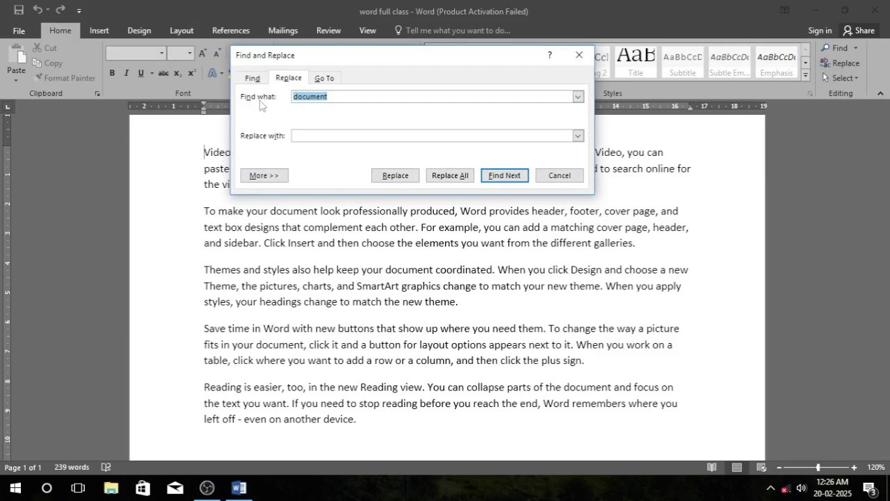
pyautogui.click(344, 97)
pyautogui.press('BackSpace')
pyautogui.press('BackSpace')
pyautogui.press('BackSpace')
pyautogui.press('BackSpace')
pyautogui.press('BackSpace')
pyautogui.press('BackSpace')
pyautogui.press('BackSpace')
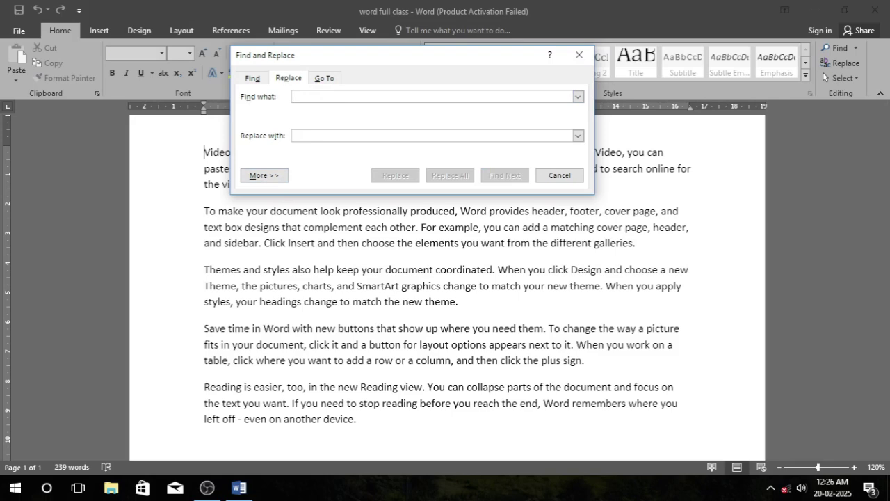
pyautogui.write('documen')
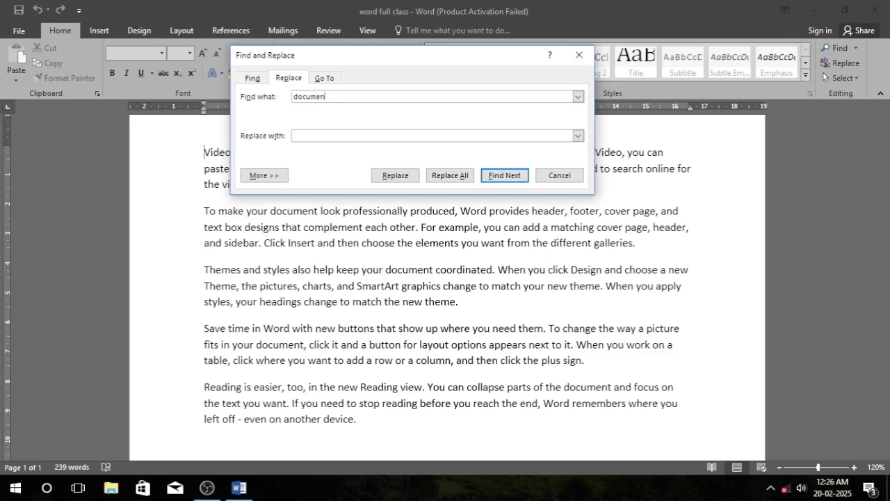
pyautogui.click(323, 138)
pyautogui.write('p')
pyautogui.click(450, 175)
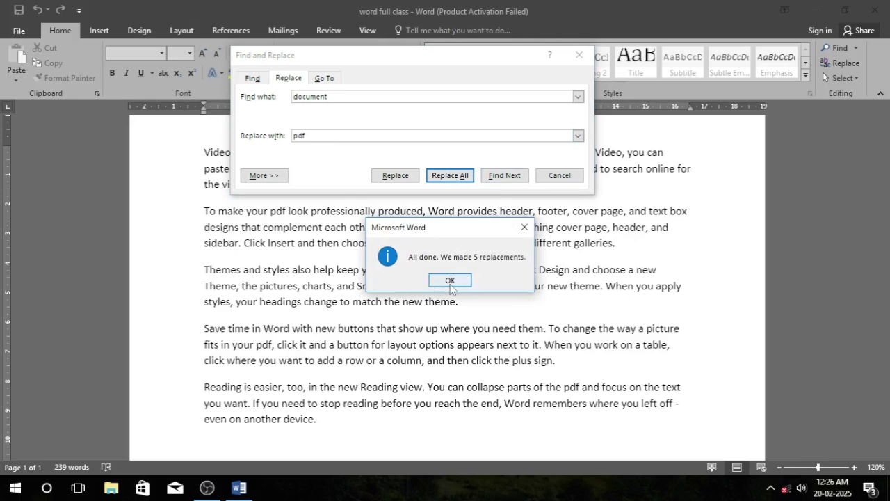
pyautogui.click(450, 281)
pyautogui.click(559, 176)
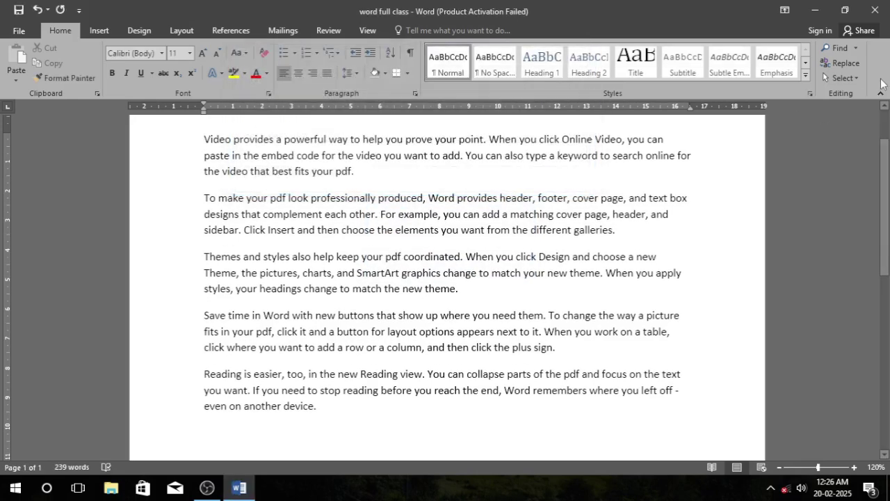
# Check the replacements by searching the text for "document" and for "pdf", and close the search
pyautogui.click(839, 48)
pyautogui.write('doc')
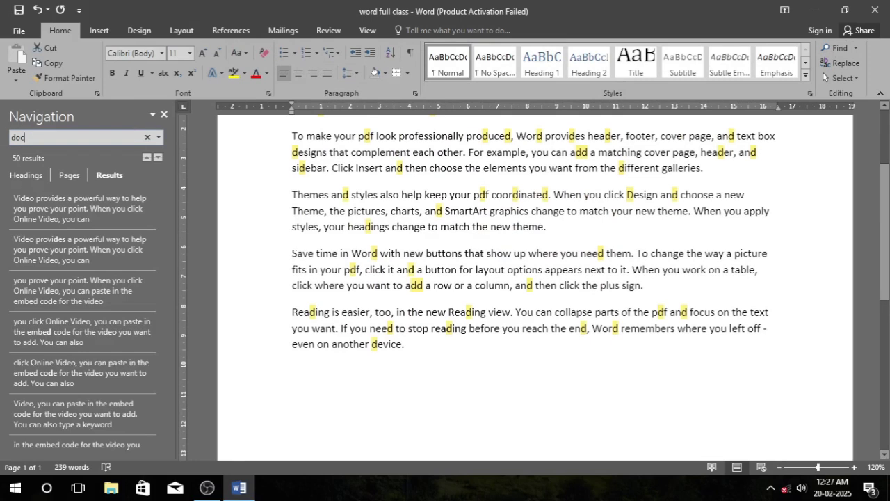
pyautogui.write('ument')
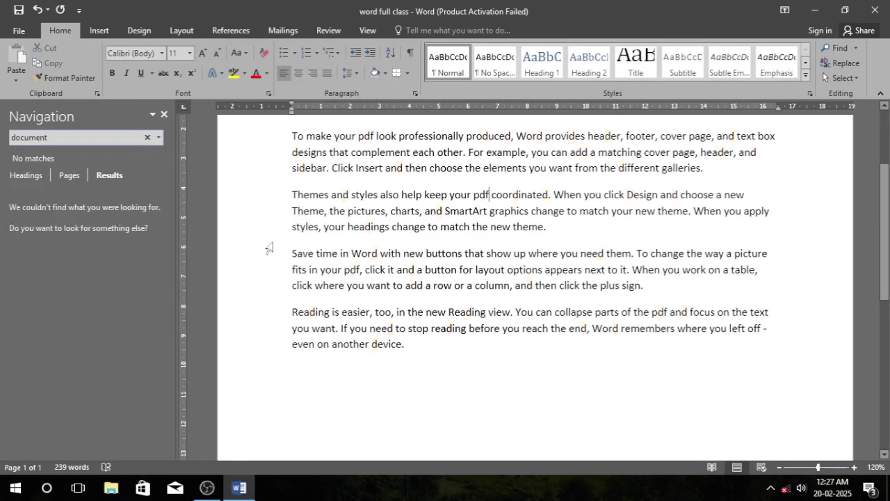
pyautogui.click(54, 135)
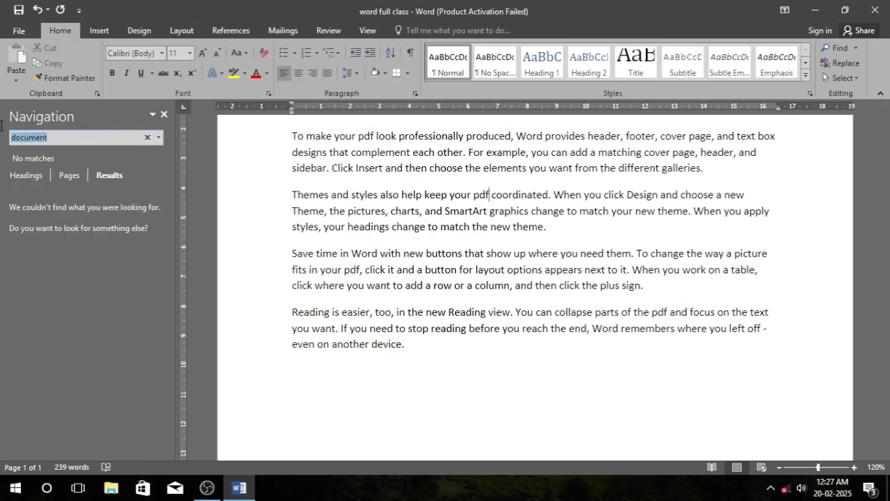
pyautogui.write('pdf')
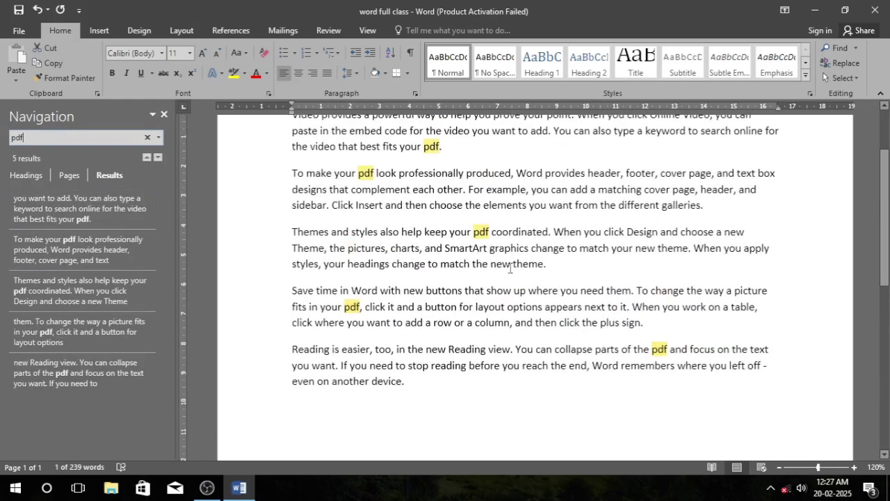
pyautogui.scroll(2, 490, 279)
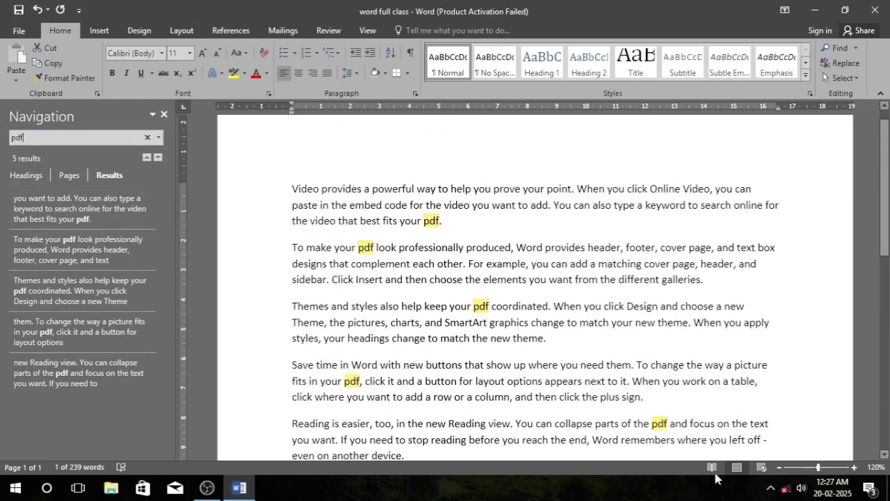
pyautogui.click(165, 115)
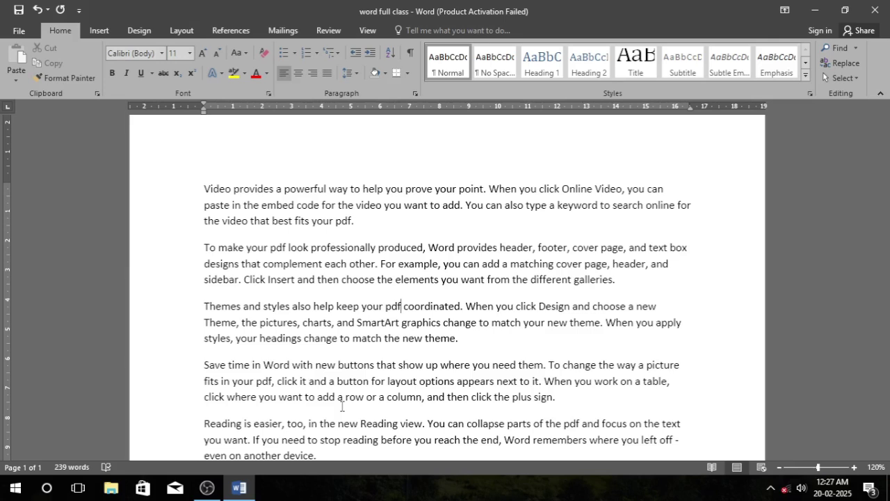
pyautogui.scroll(-2, 343, 362)
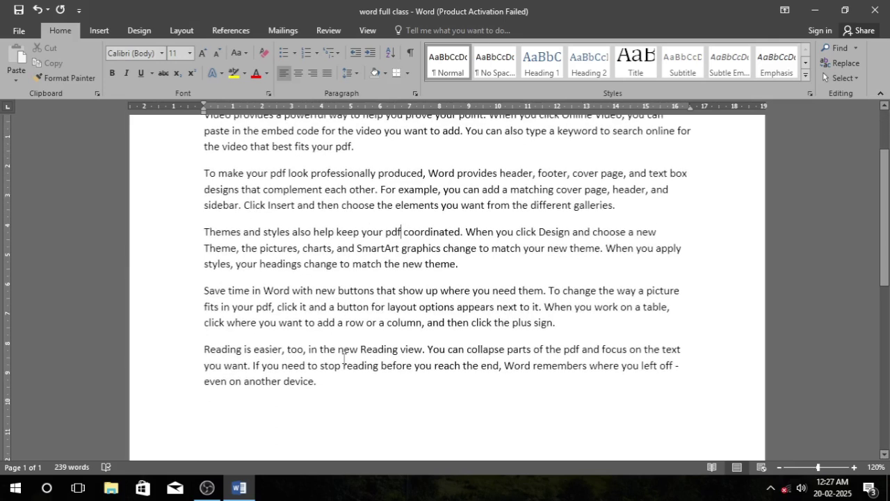
# Delete the last three paragraphs of the text, starting with "Themes and styles also help"
pyautogui.moveTo(202, 235); pyautogui.dragTo(326, 383)
pyautogui.press('Delete')
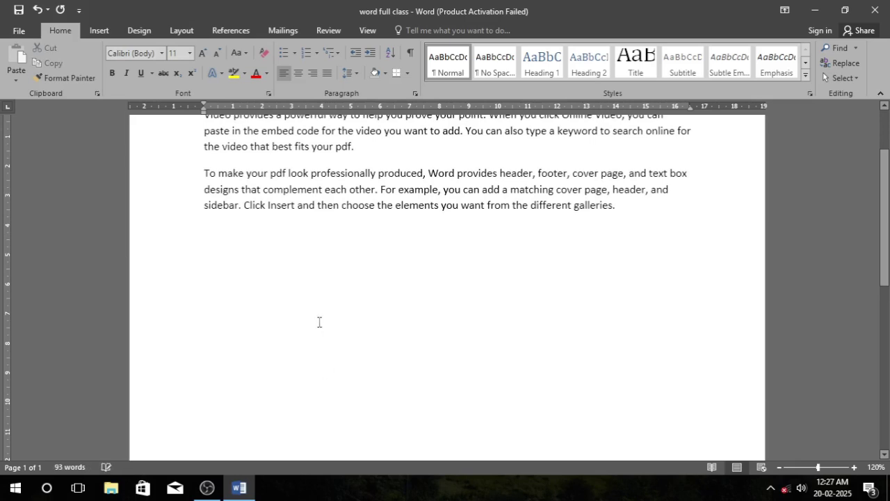
pyautogui.scroll(3, 334, 326)
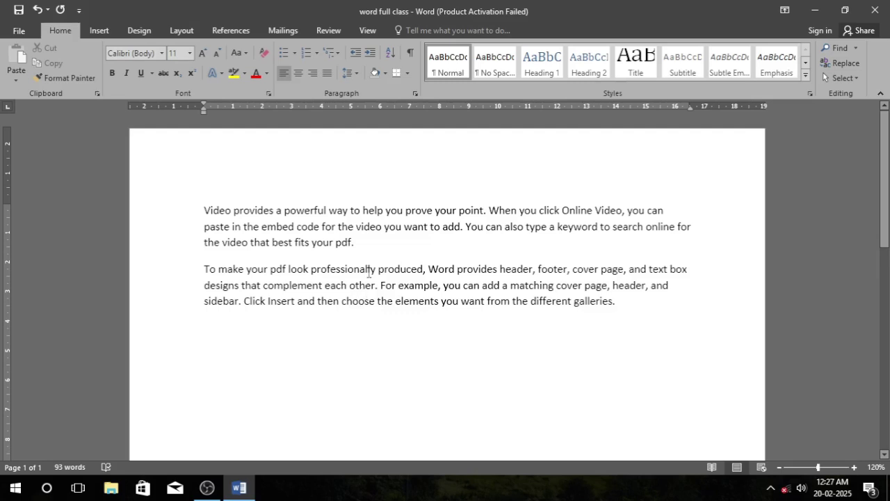
pyautogui.moveTo(206, 210); pyautogui.dragTo(308, 310)
pyautogui.click(307, 310)
pyautogui.moveTo(353, 243); pyautogui.dragTo(200, 210)
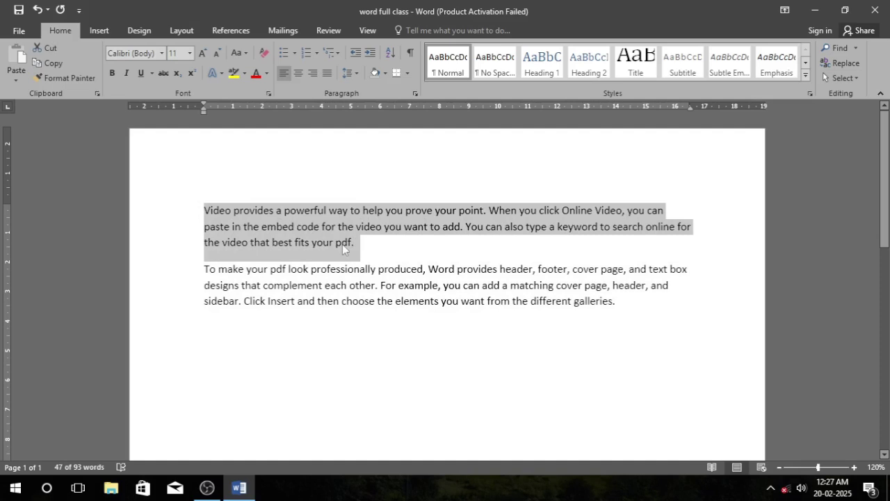
pyautogui.click(360, 285)
# Generate sample text in the Algerian font below the two remaining paragraphs with =RAND()
pyautogui.click(261, 387)
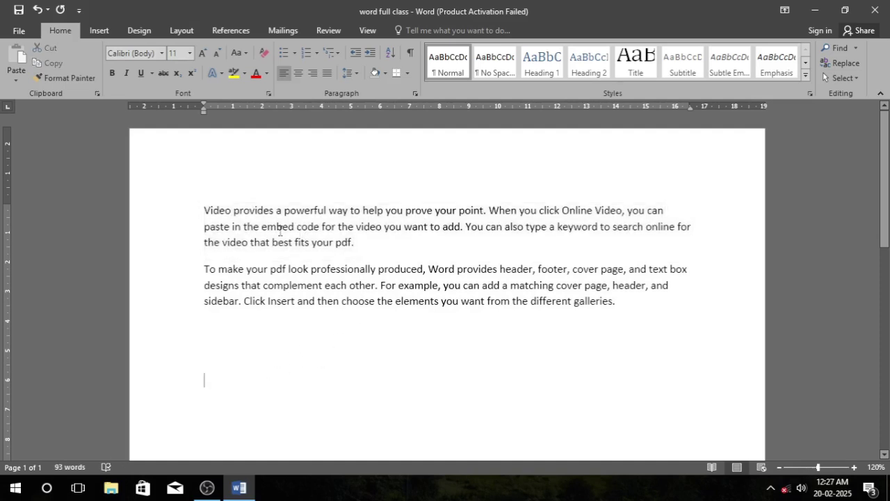
pyautogui.click(163, 54)
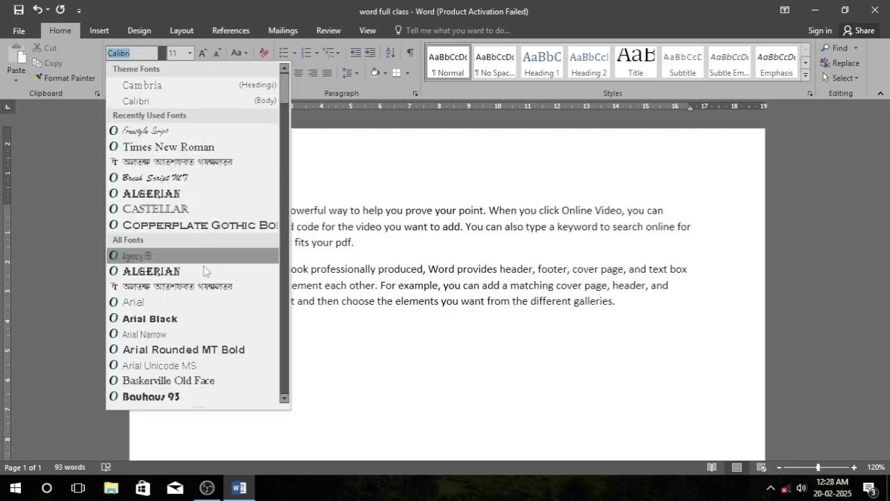
pyautogui.click(183, 273)
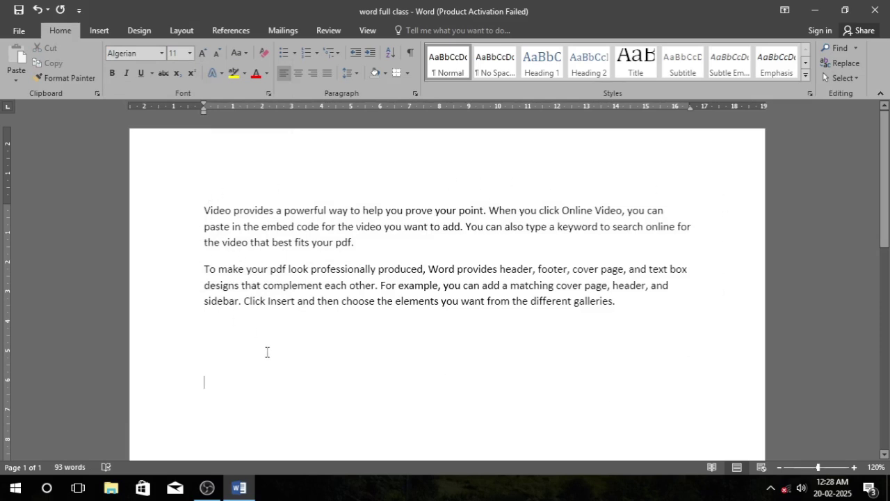
pyautogui.write('=RA')
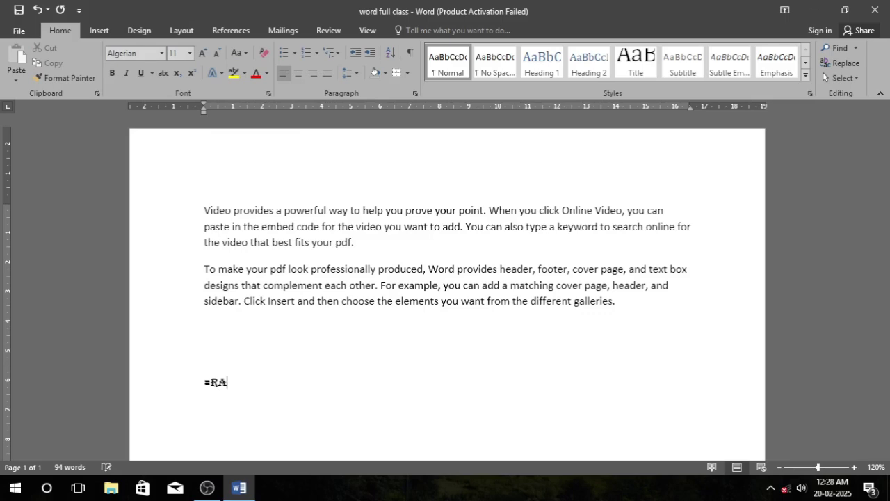
pyautogui.write('ND()')
pyautogui.press('Return')
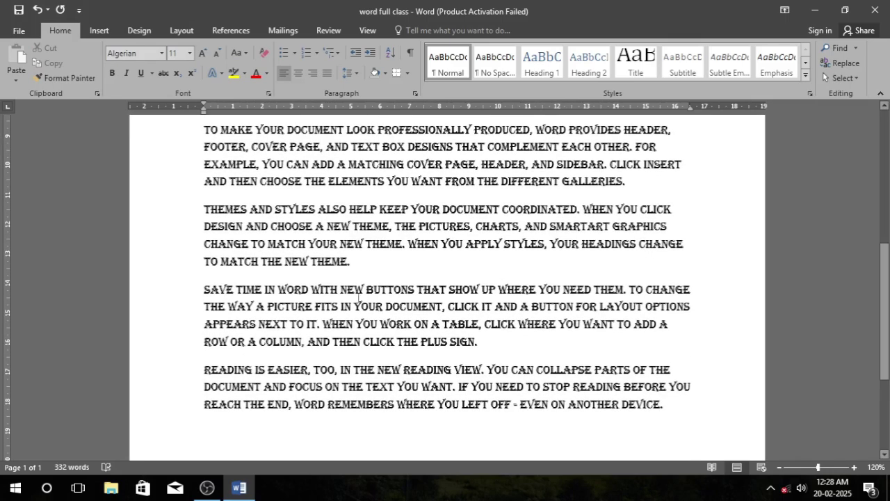
pyautogui.scroll(4, 356, 297)
pyautogui.scroll(5, 356, 298)
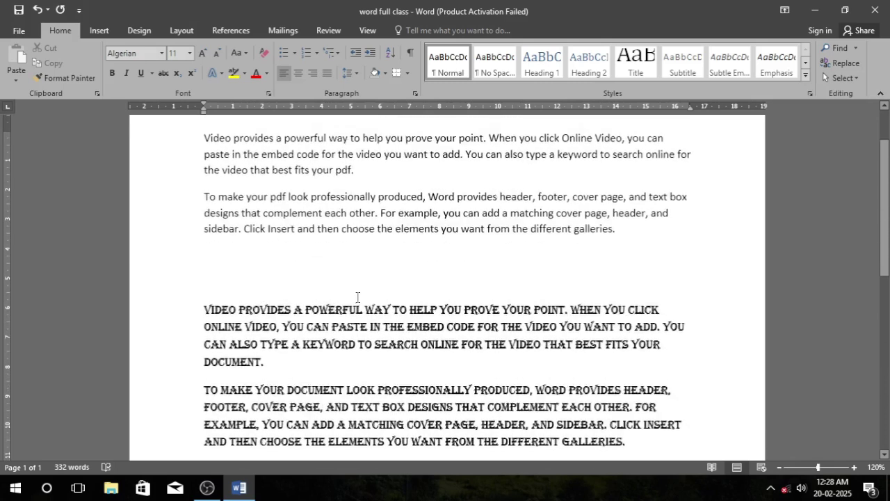
# Delete all the generated Algerian text, leaving only the two paragraphs at the start of the page
pyautogui.moveTo(357, 243); pyautogui.dragTo(204, 210)
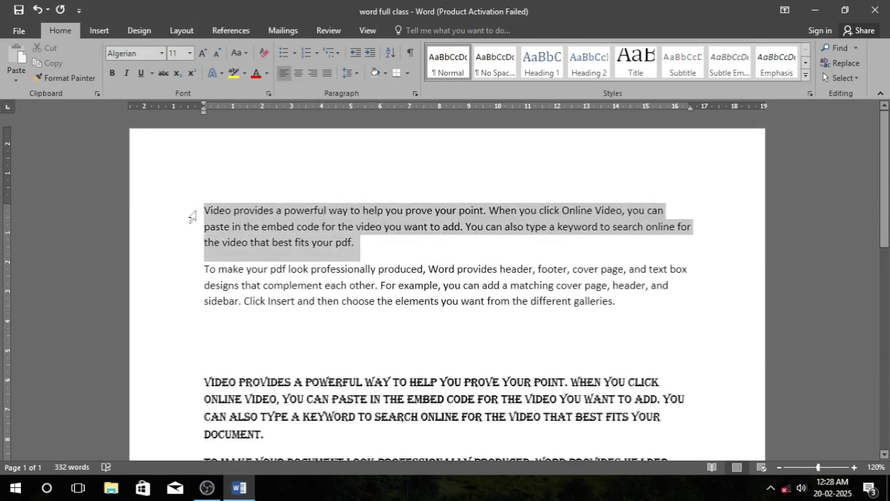
pyautogui.moveTo(191, 381); pyautogui.dragTo(391, 438)
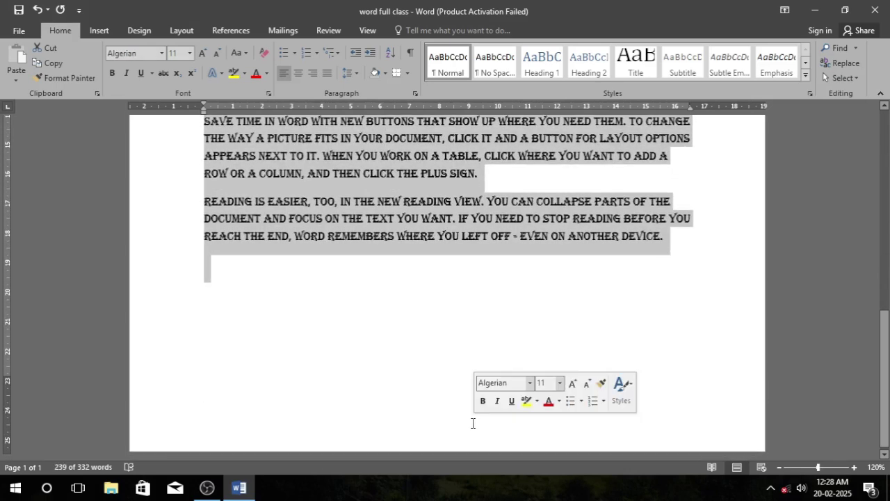
pyautogui.press('Delete')
pyautogui.scroll(5, 263, 218)
pyautogui.scroll(2, 263, 218)
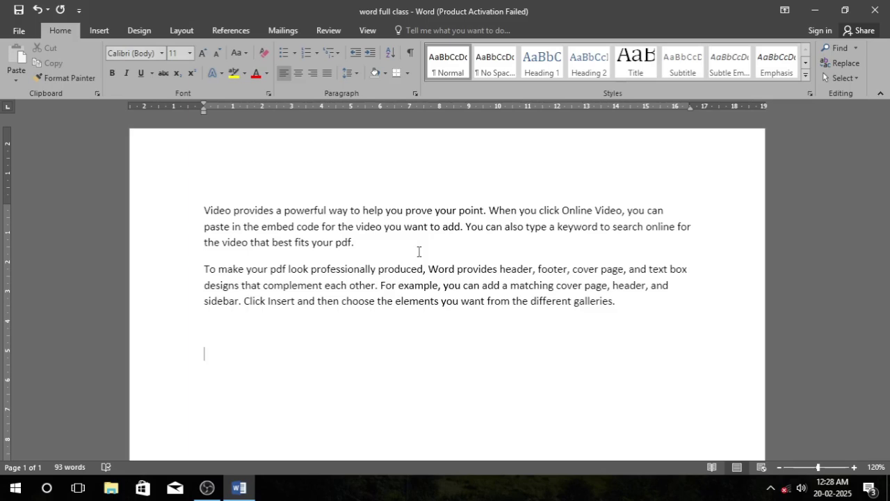
# Select the first paragraph and preview the Copperplate Gothic Bold font on it without applying it
pyautogui.moveTo(367, 243); pyautogui.dragTo(164, 212)
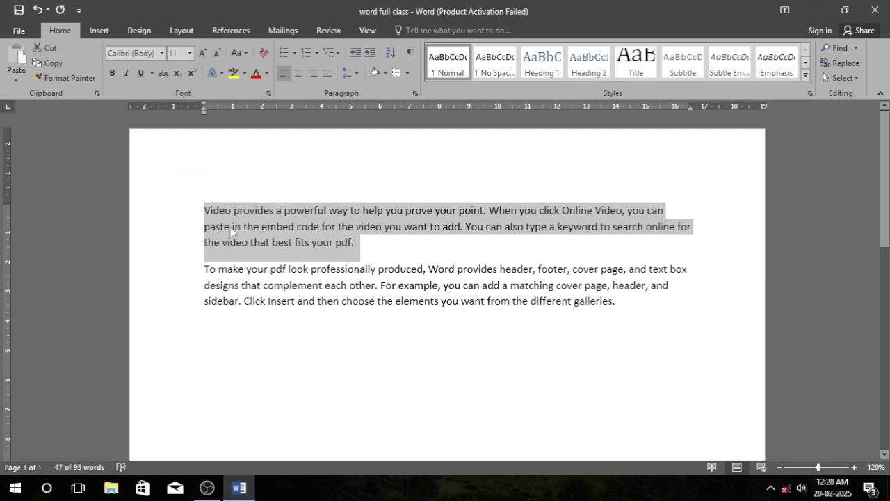
pyautogui.click(244, 358)
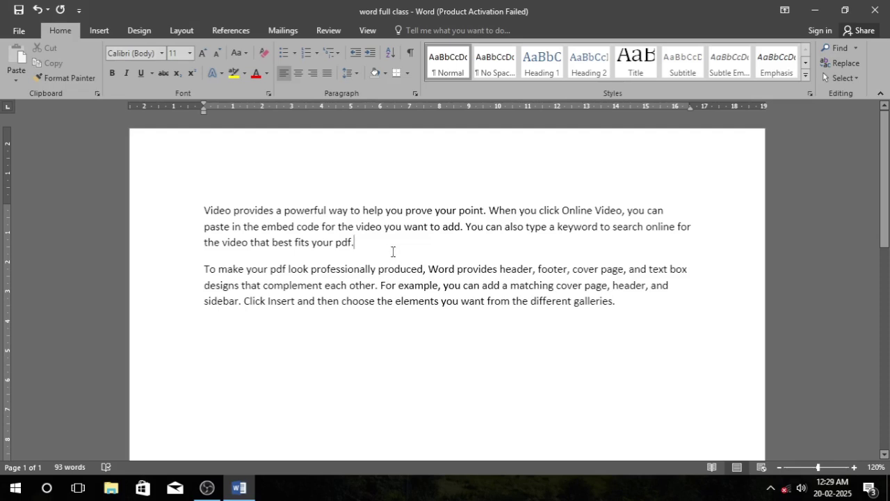
pyautogui.moveTo(347, 241); pyautogui.dragTo(171, 199)
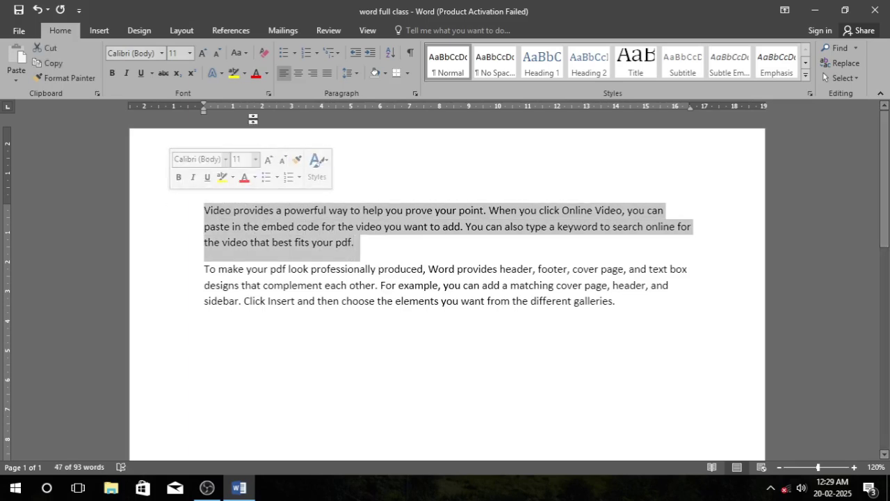
pyautogui.click(161, 53)
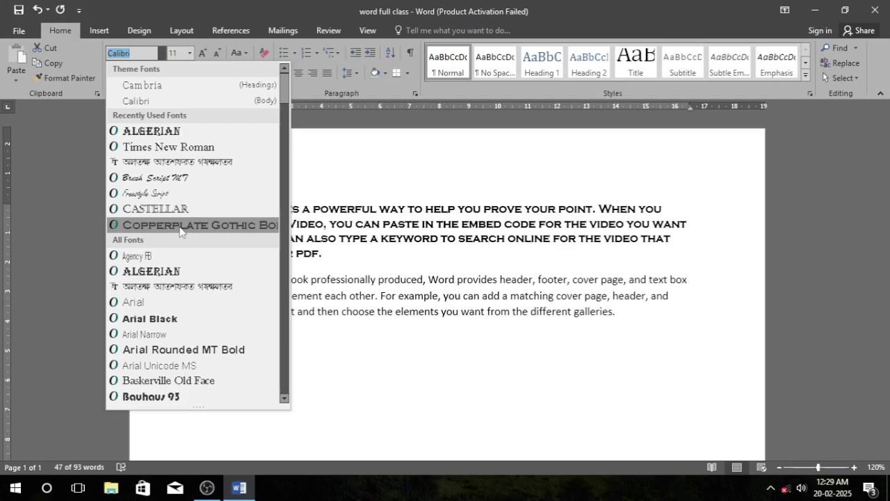
pyautogui.click(518, 315)
pyautogui.click(457, 271)
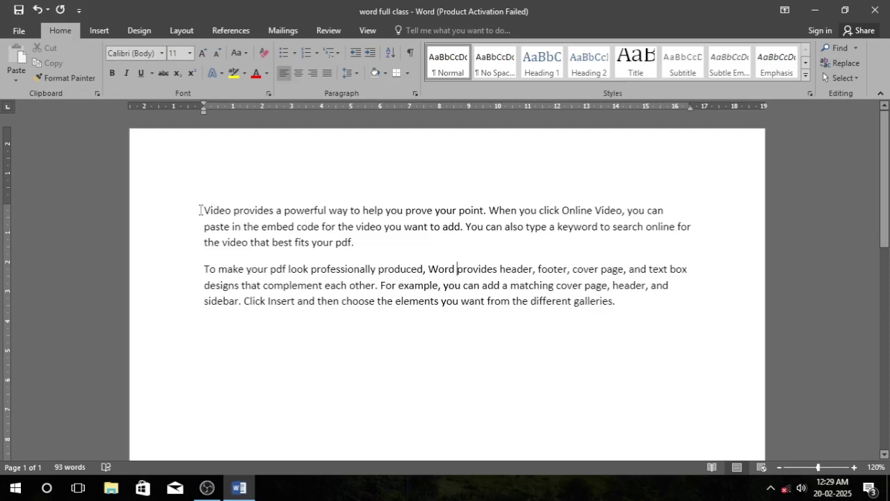
# Select only the first line of the first paragraph, from "Video" to "you can", and clear the selection
pyautogui.moveTo(200, 210); pyautogui.dragTo(673, 215)
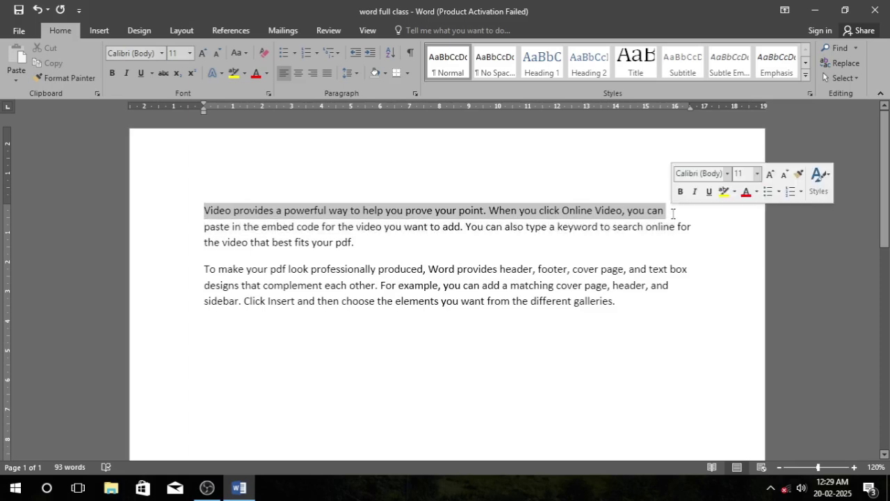
pyautogui.click(292, 211)
pyautogui.moveTo(206, 208); pyautogui.dragTo(671, 210)
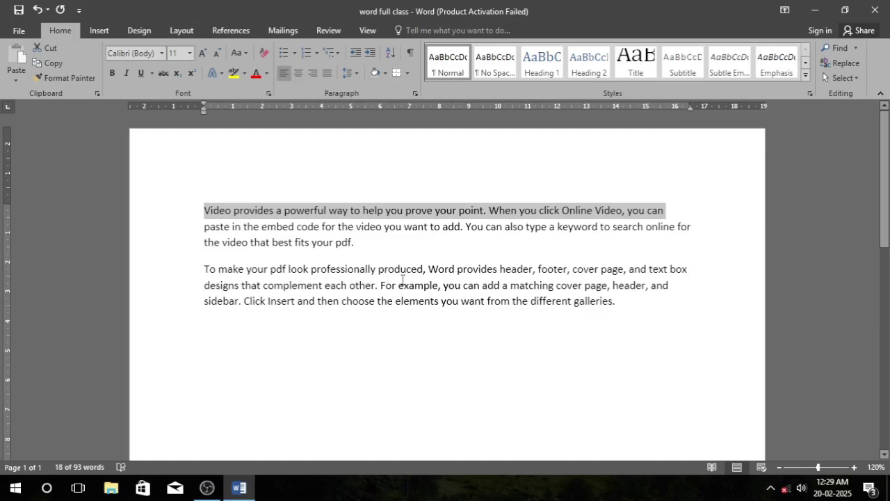
pyautogui.click(372, 246)
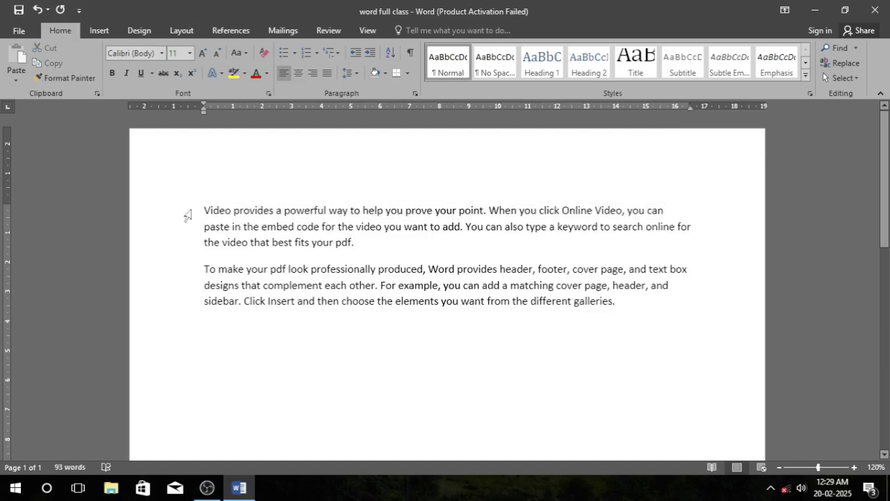
# Select the whole first paragraph and, separately, the word "powerful" in its first line, clearing each selection
pyautogui.moveTo(203, 210); pyautogui.dragTo(352, 237)
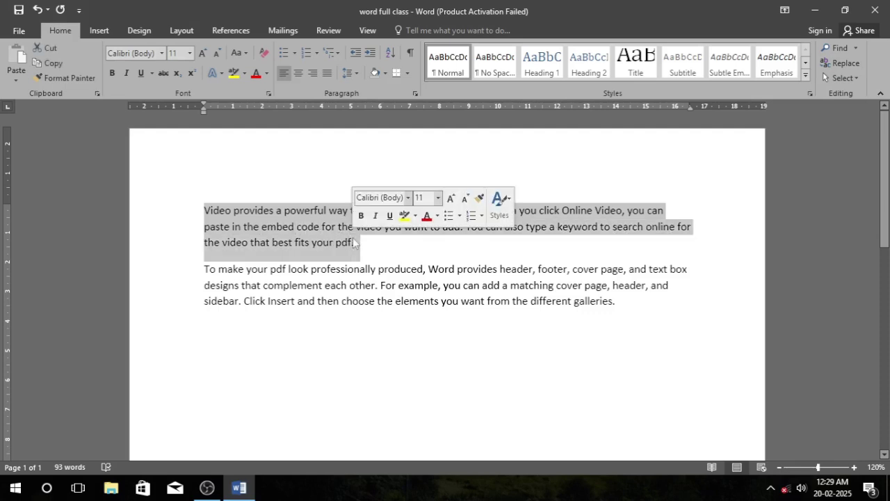
pyautogui.click(310, 242)
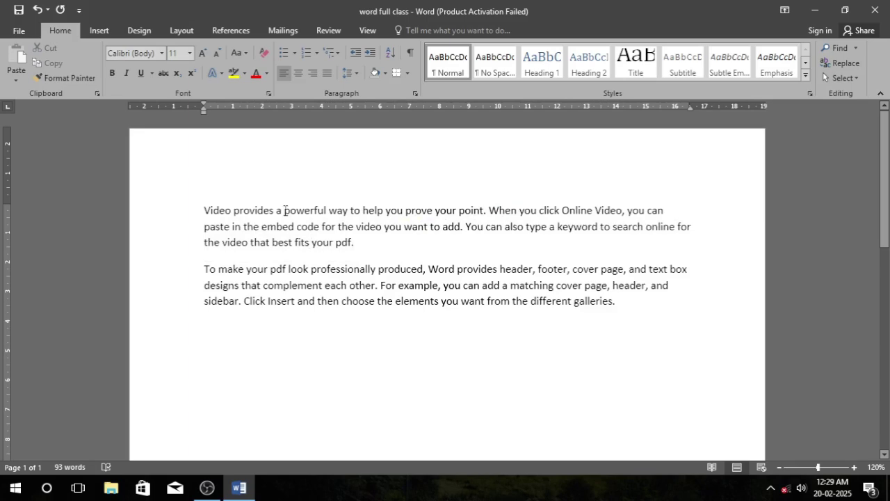
pyautogui.moveTo(285, 210); pyautogui.dragTo(327, 210)
pyautogui.click(309, 235)
# Select the first paragraph, shorten the selection to end at "the video you", reselect the full paragraph and clear the selection
pyautogui.moveTo(203, 210); pyautogui.dragTo(384, 239)
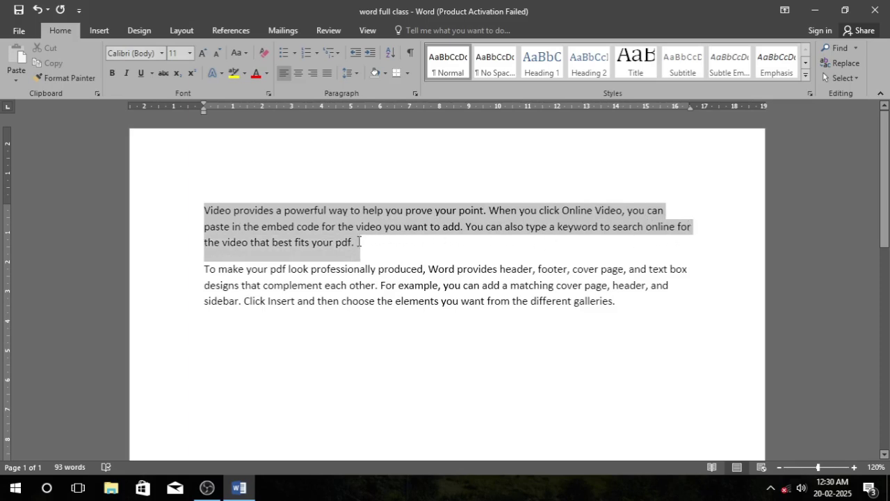
pyautogui.moveTo(359, 242); pyautogui.dragTo(403, 228)
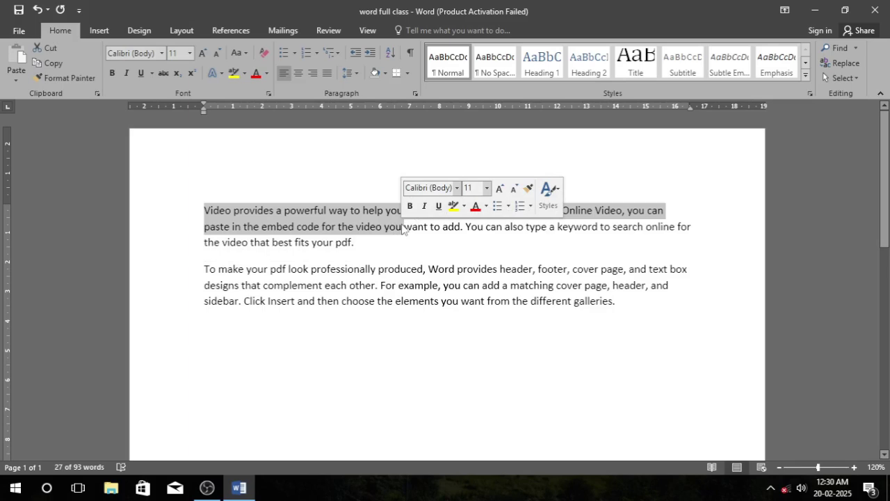
pyautogui.click(354, 242)
pyautogui.moveTo(198, 211); pyautogui.dragTo(369, 241)
pyautogui.click(355, 242)
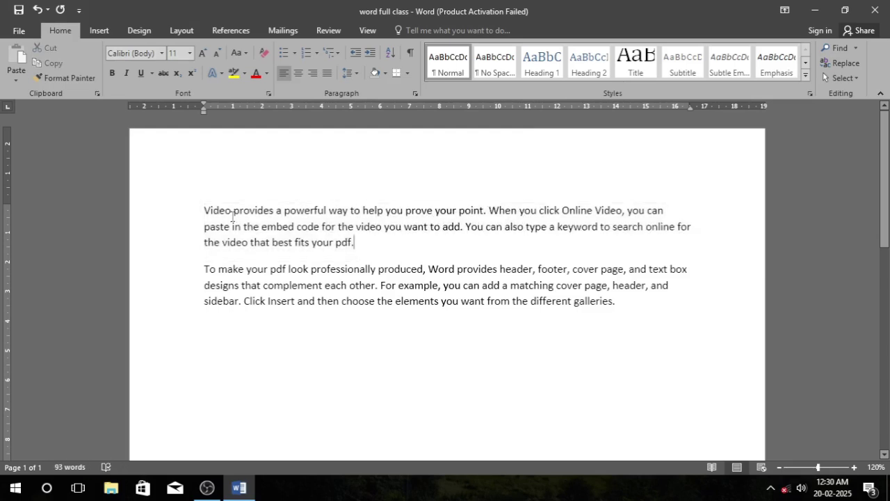
# Try to move the opening text up to "the video you want" to the end of the first paragraph, and undo the move
pyautogui.moveTo(197, 211); pyautogui.dragTo(416, 229)
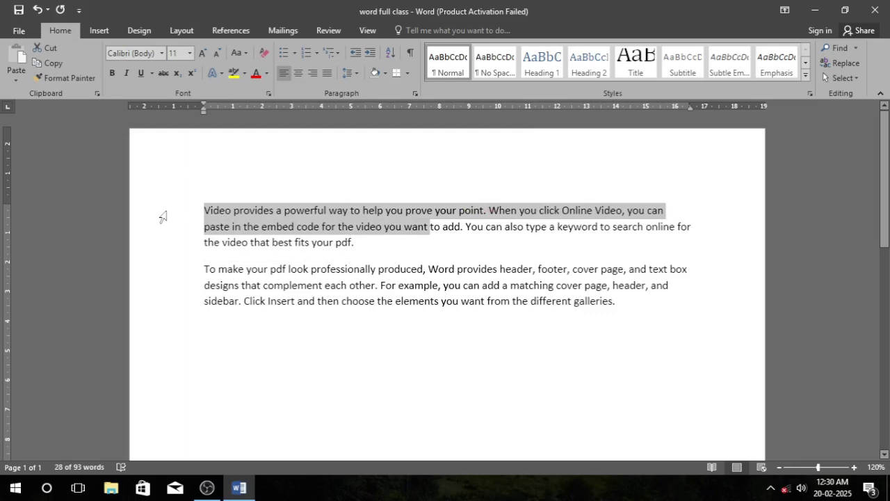
pyautogui.moveTo(206, 212); pyautogui.dragTo(353, 248)
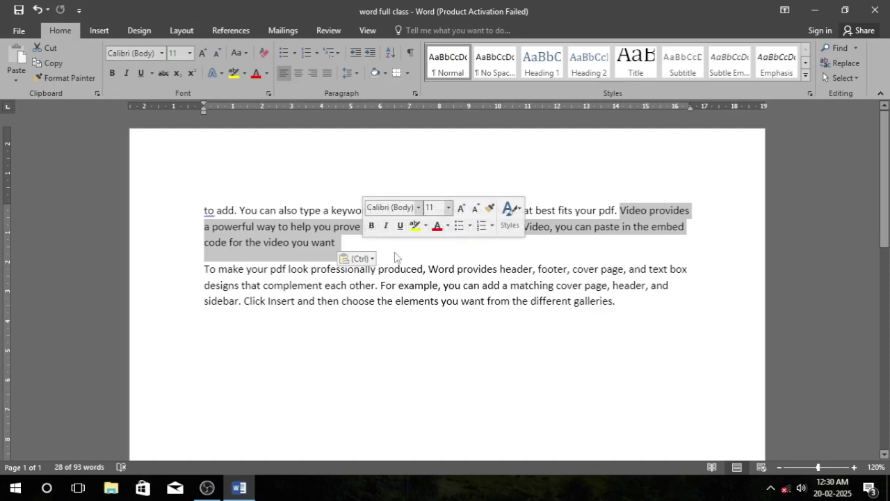
pyautogui.hotkey('ctrl', 'z')
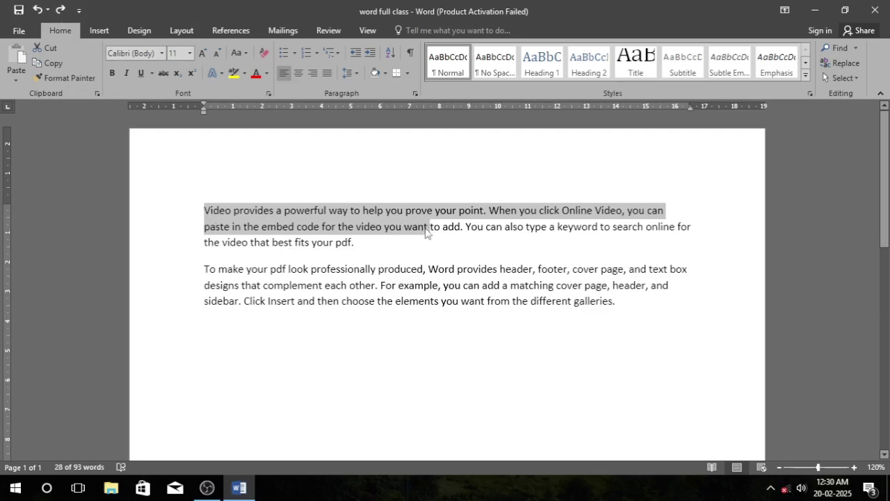
pyautogui.click(391, 273)
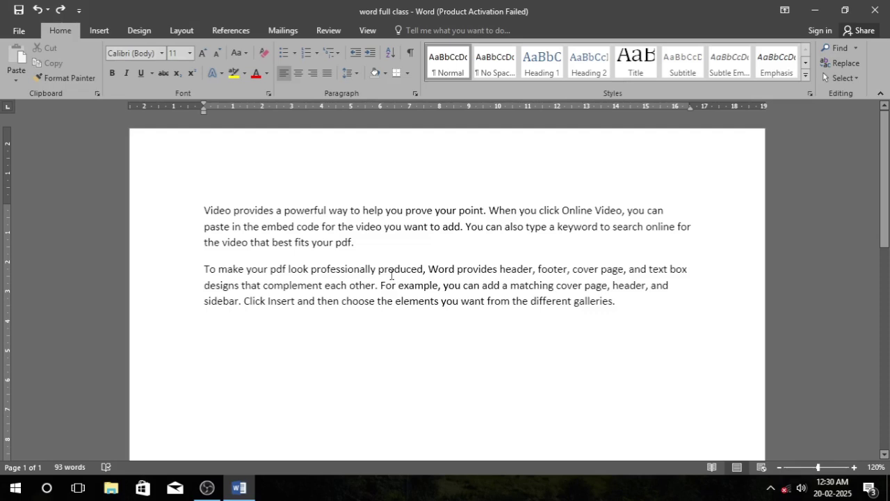
# Practise selecting the first paragraph from its beginning to its end, and place the cursor in the blank area below the text
pyautogui.moveTo(203, 210); pyautogui.dragTo(359, 242)
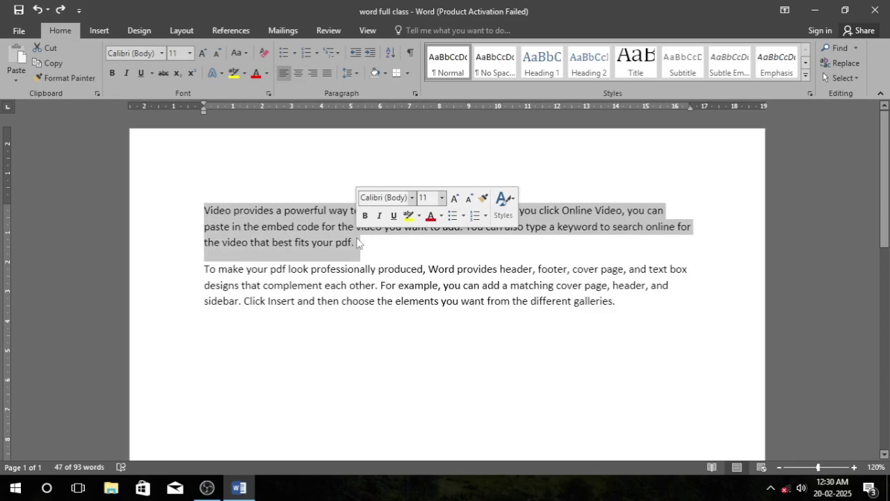
pyautogui.click(380, 245)
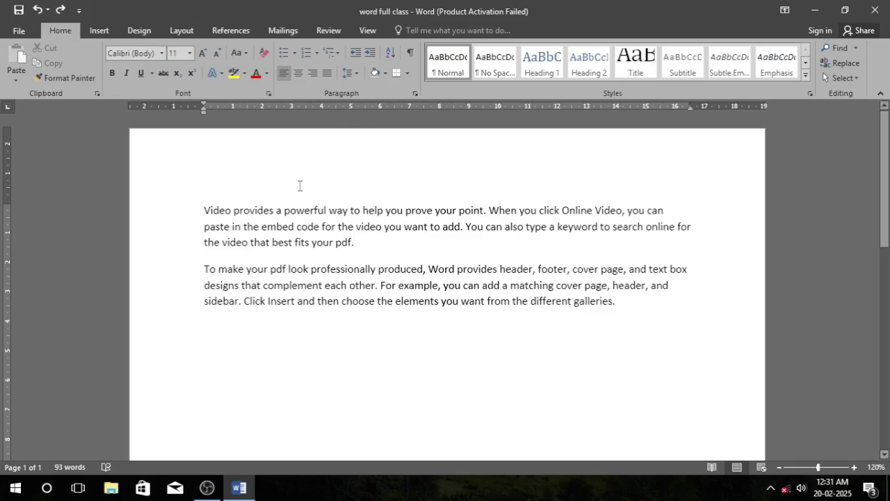
pyautogui.moveTo(202, 213); pyautogui.dragTo(376, 252)
pyautogui.click(248, 226)
pyautogui.click(206, 213)
pyautogui.moveTo(209, 215); pyautogui.dragTo(361, 249)
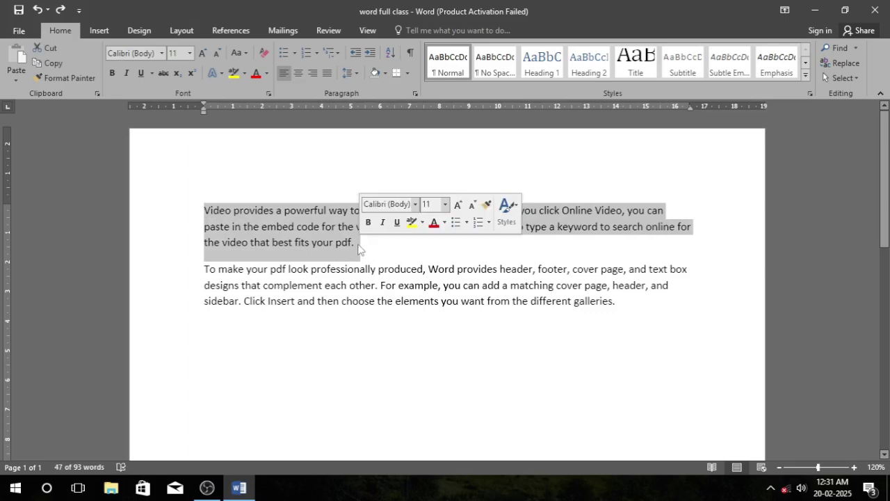
pyautogui.click(358, 244)
pyautogui.click(217, 356)
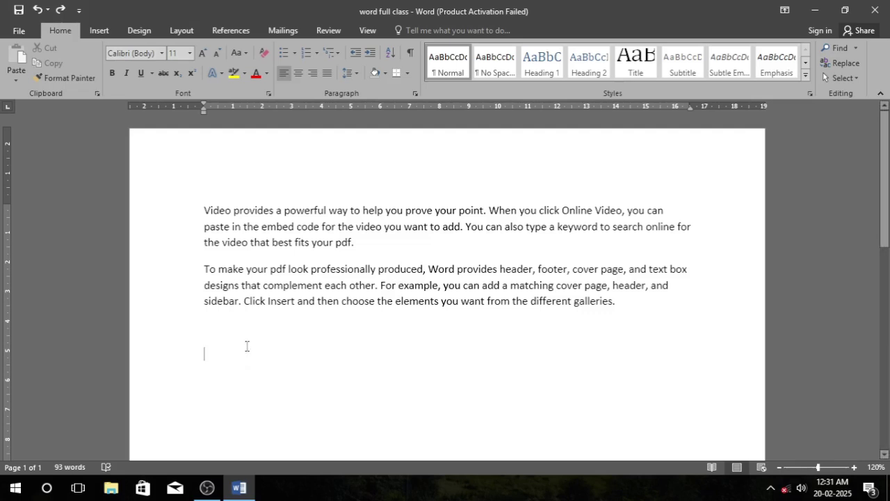
# Select the first paragraph from its end back to its beginning and copy it
pyautogui.moveTo(355, 247); pyautogui.dragTo(192, 217)
pyautogui.click(233, 373)
pyautogui.moveTo(366, 240); pyautogui.dragTo(199, 201)
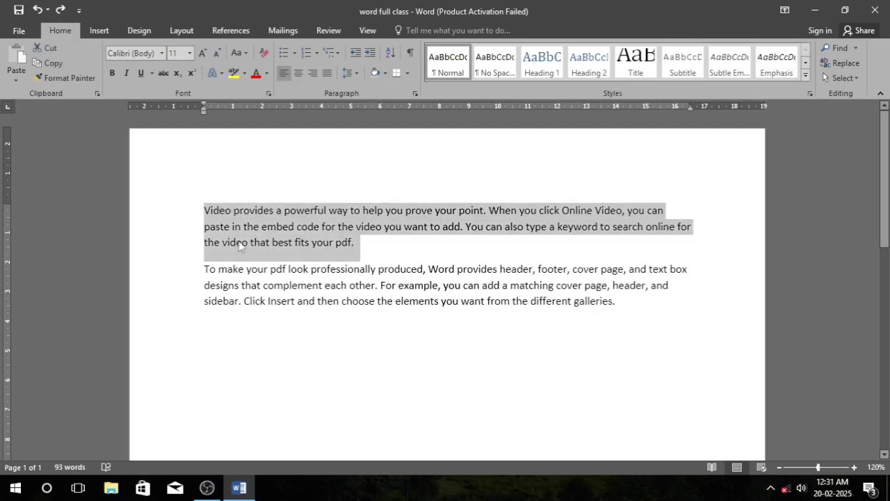
pyautogui.click(49, 64)
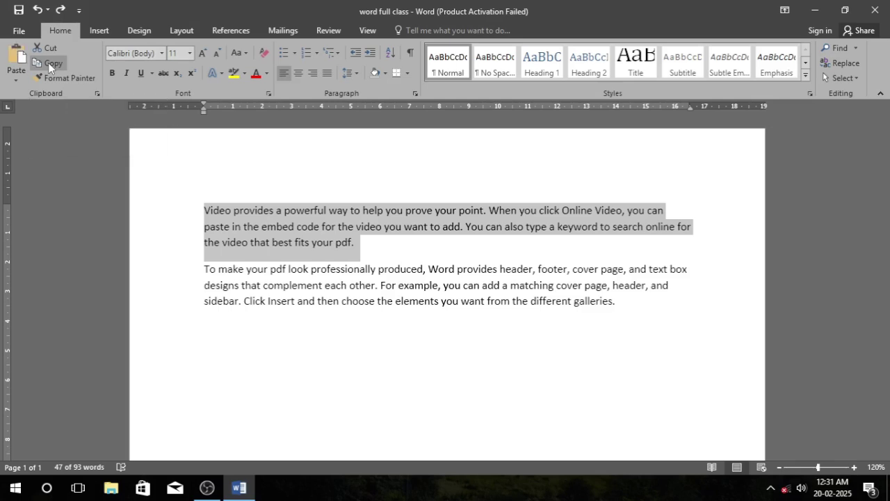
# Paste two copies of the copied first paragraph in the blank area below the second paragraph
pyautogui.click(227, 356)
pyautogui.click(223, 334)
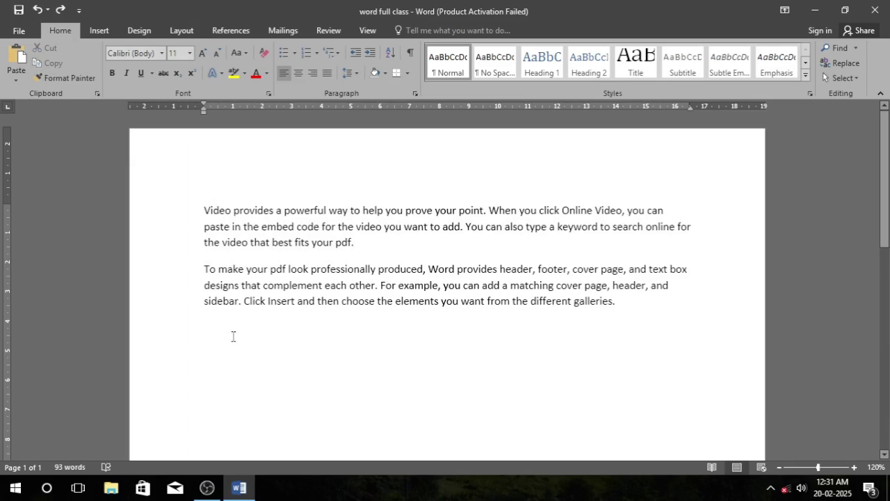
pyautogui.scroll(-3, 255, 338)
pyautogui.scroll(1, 254, 339)
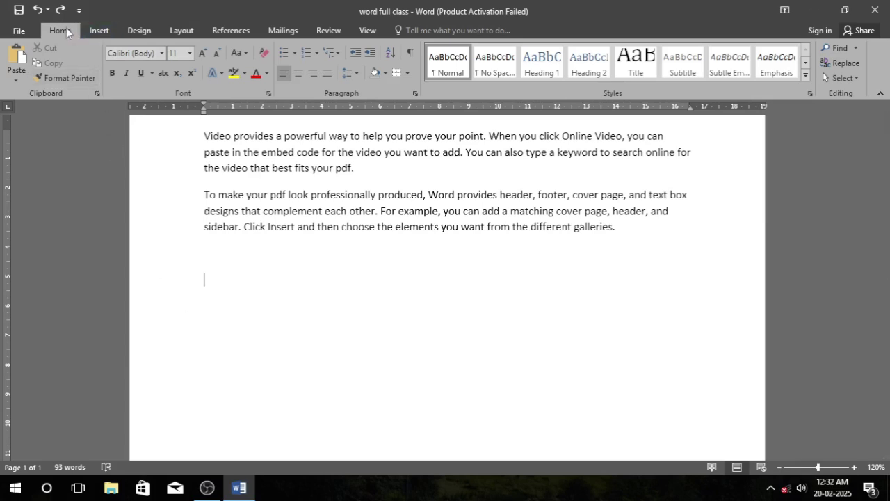
pyautogui.click(16, 62)
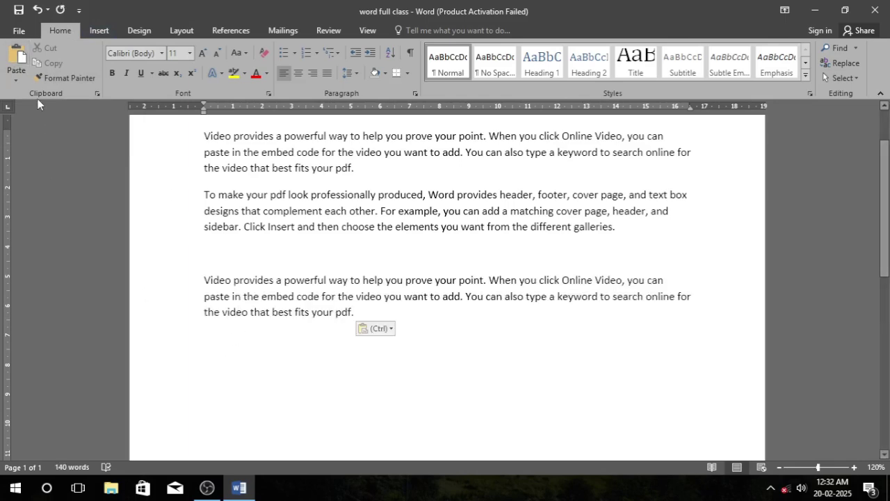
pyautogui.click(19, 56)
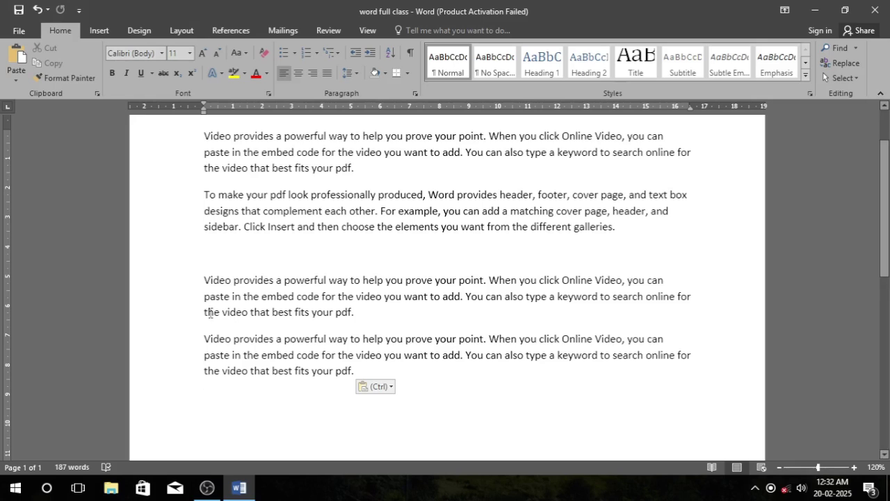
# Copy "look professionally" from the second paragraph onto a new line at the end, and delete all the pasted text below the second paragraph
pyautogui.moveTo(288, 195); pyautogui.dragTo(377, 196)
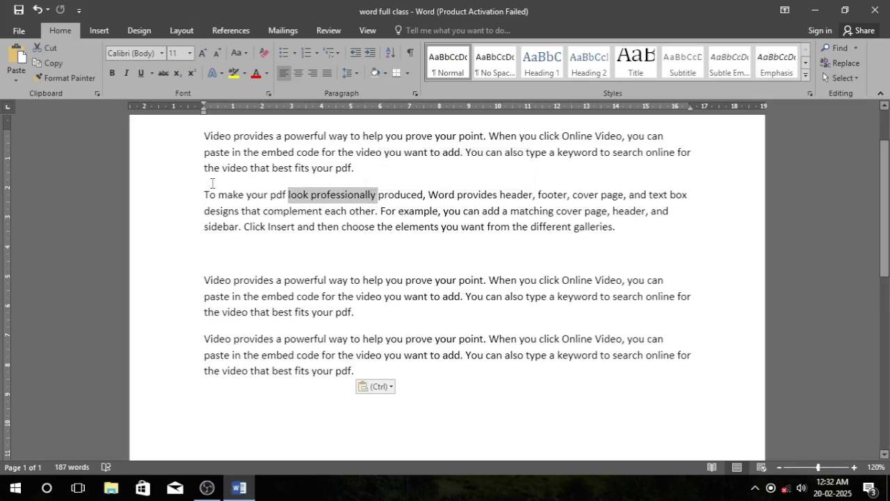
pyautogui.click(49, 63)
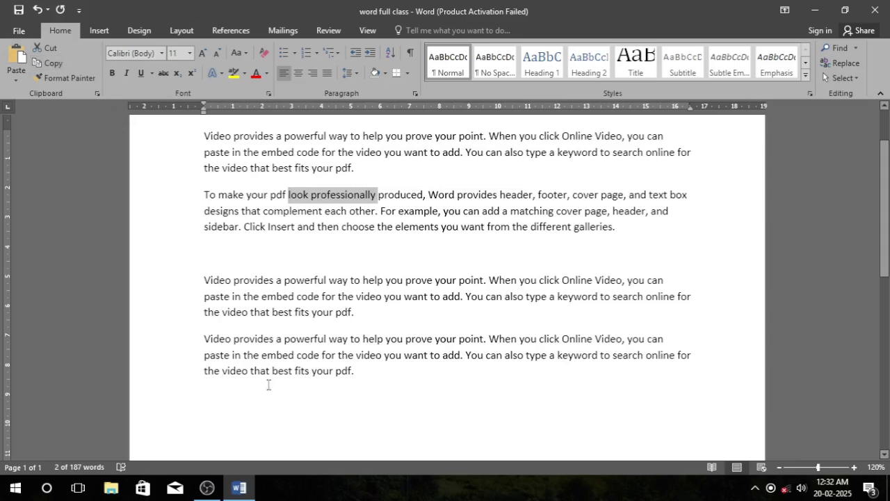
pyautogui.click(213, 399)
pyautogui.click(17, 58)
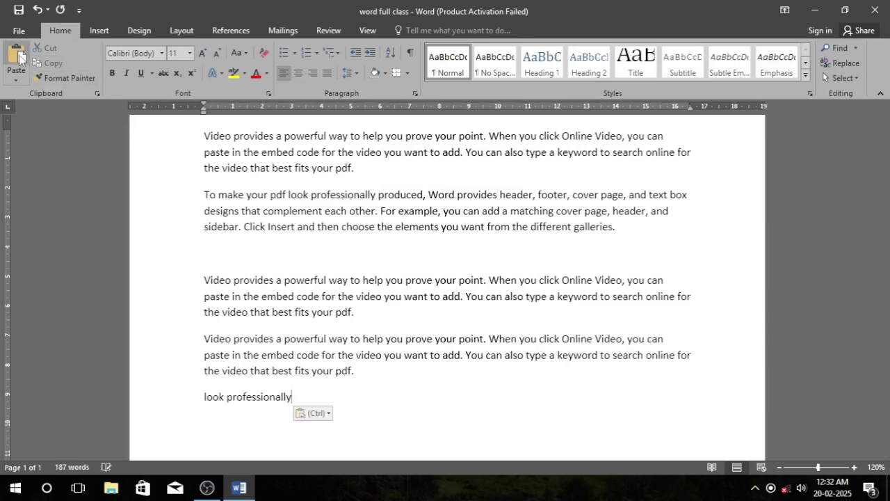
pyautogui.moveTo(321, 395); pyautogui.dragTo(169, 280)
pyautogui.press('Delete')
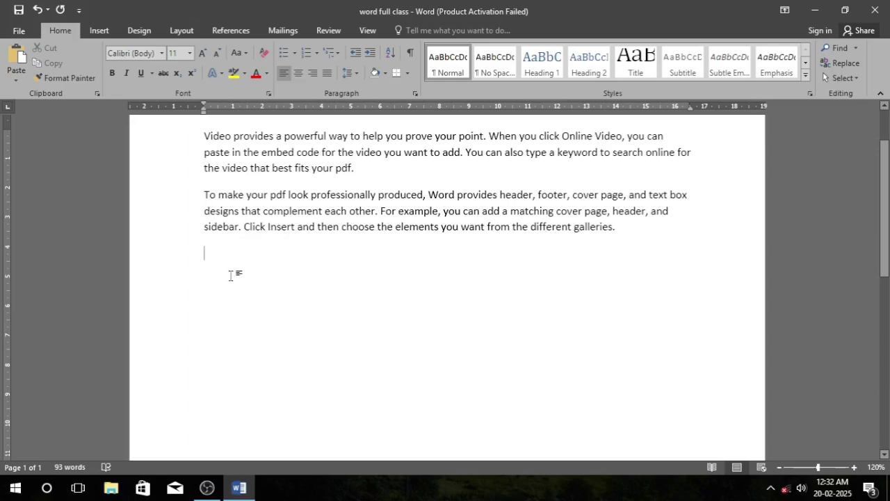
# Copy both paragraphs together and paste them below the existing text
pyautogui.scroll(2, 231, 272)
pyautogui.moveTo(205, 210); pyautogui.dragTo(718, 304)
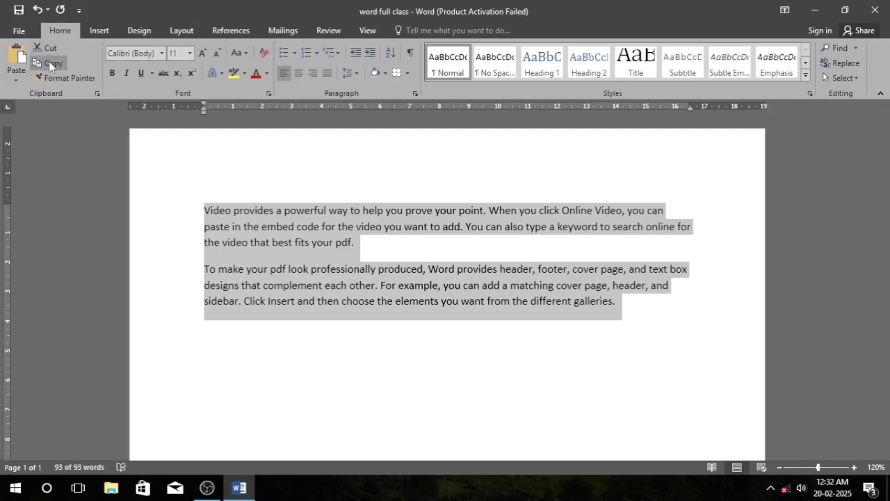
pyautogui.click(49, 63)
pyautogui.click(225, 356)
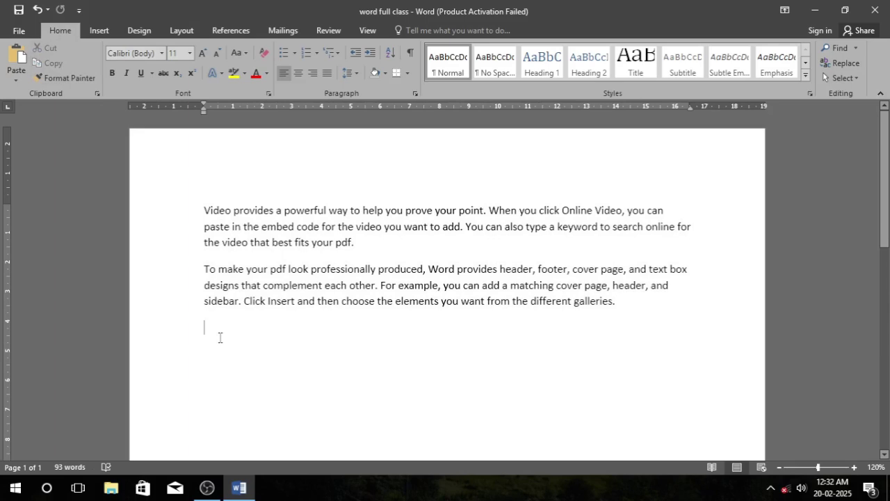
pyautogui.click(23, 67)
# Delete all text in the document and generate new sample paragraphs with =rand()
pyautogui.moveTo(186, 200); pyautogui.dragTo(243, 442)
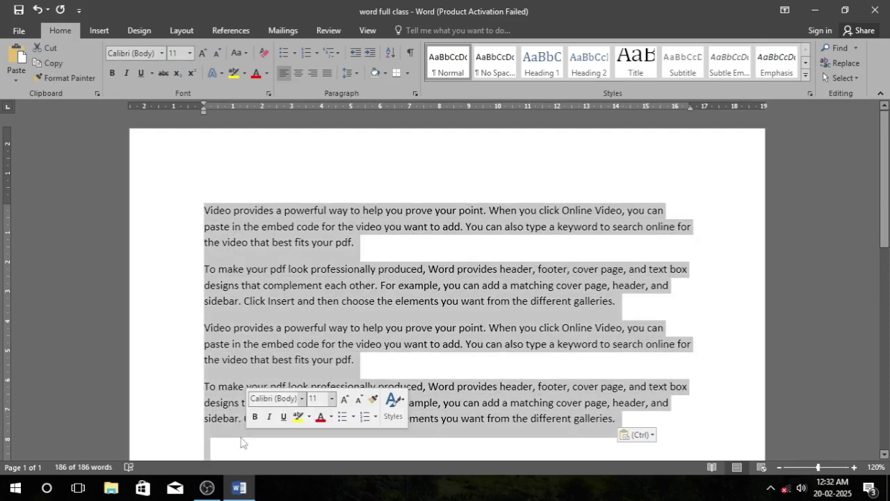
pyautogui.press('Delete')
pyautogui.write('=rand')
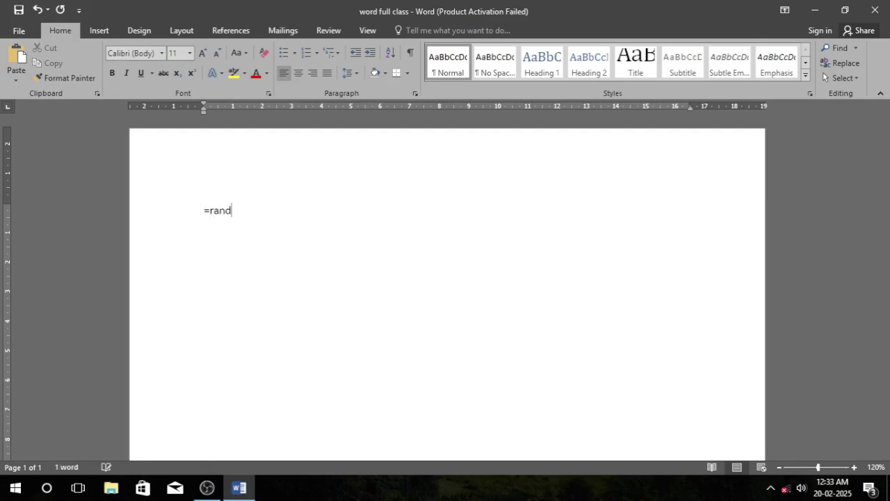
pyautogui.write('()')
pyautogui.press('Return')
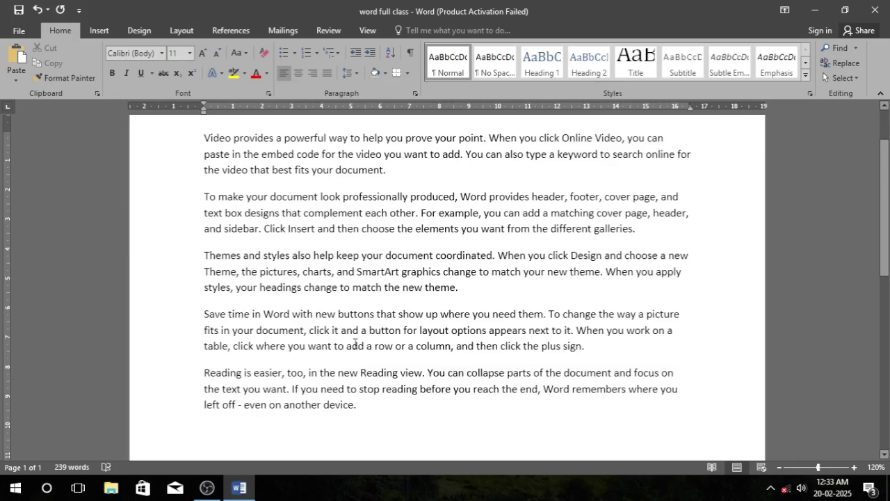
# Practise selecting the whole text and then only the "Themes and styles" paragraph, and clear the selection
pyautogui.scroll(2, 314, 262)
pyautogui.moveTo(203, 208); pyautogui.dragTo(379, 346)
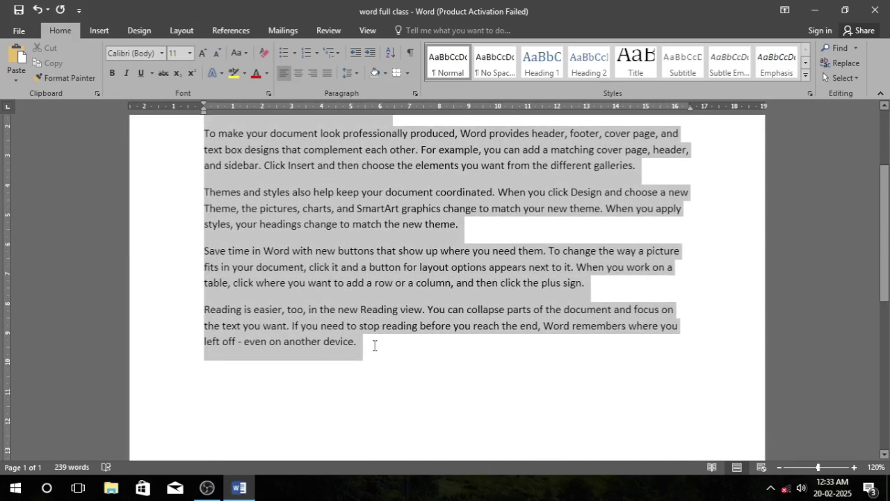
pyautogui.click(206, 211)
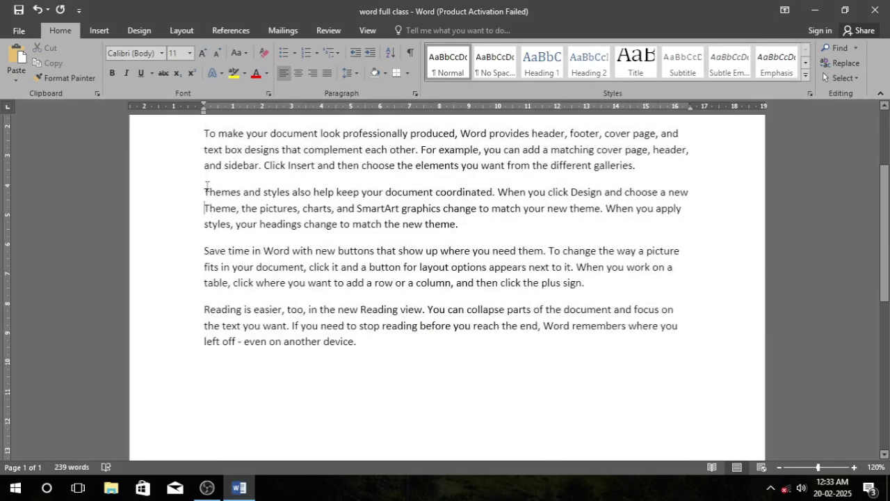
pyautogui.moveTo(206, 188); pyautogui.dragTo(472, 226)
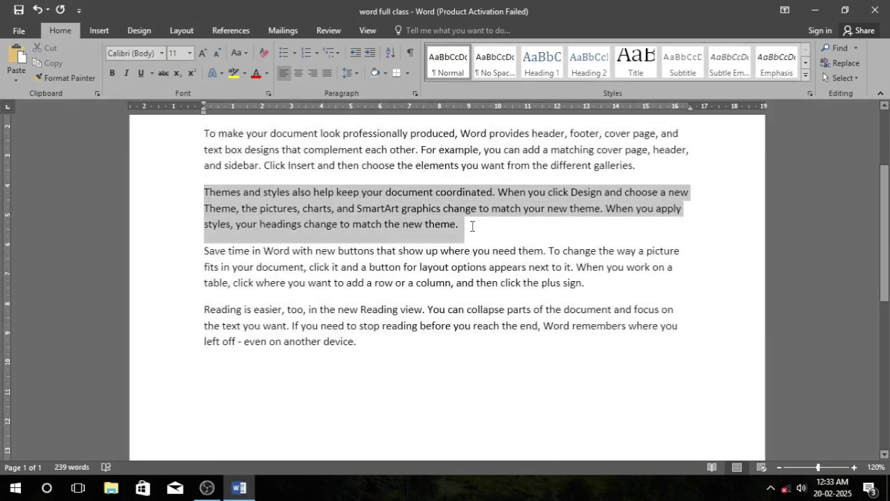
pyautogui.click(229, 388)
# Delete the "Themes and styles" paragraph, undo the deletion and deselect the text
pyautogui.moveTo(205, 192); pyautogui.dragTo(462, 232)
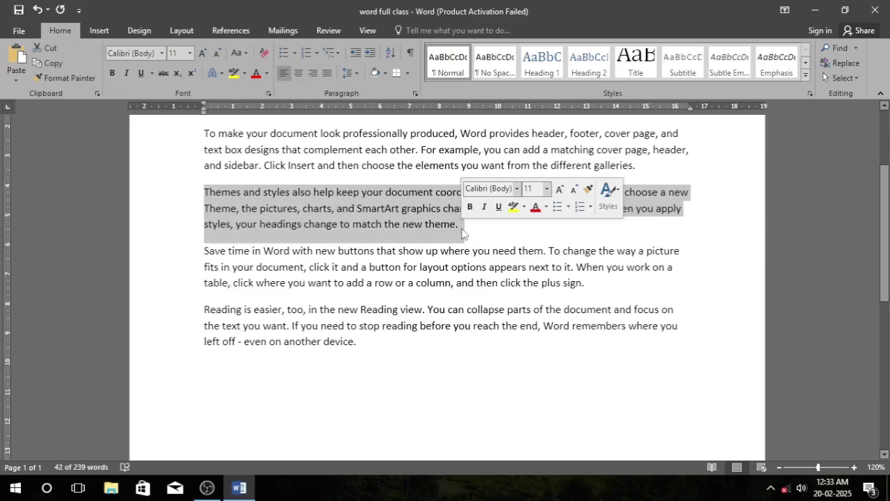
pyautogui.press('Delete')
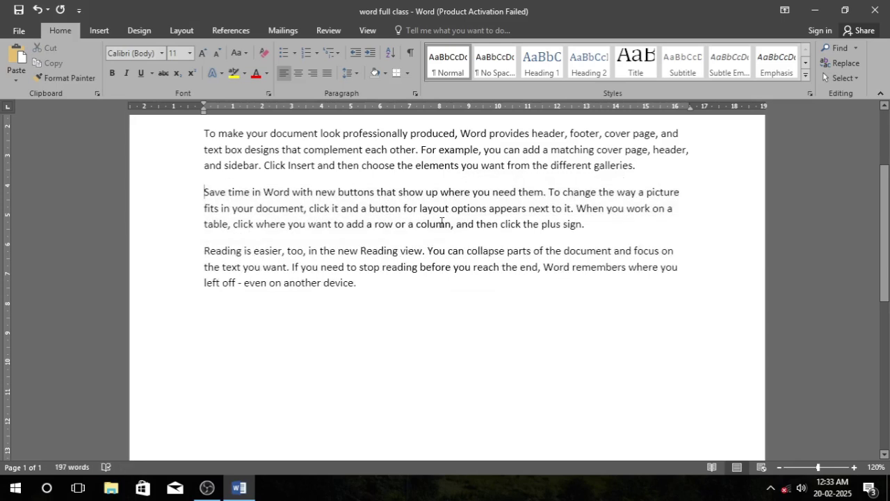
pyautogui.click(235, 314)
pyautogui.hotkey('ctrl', 'z')
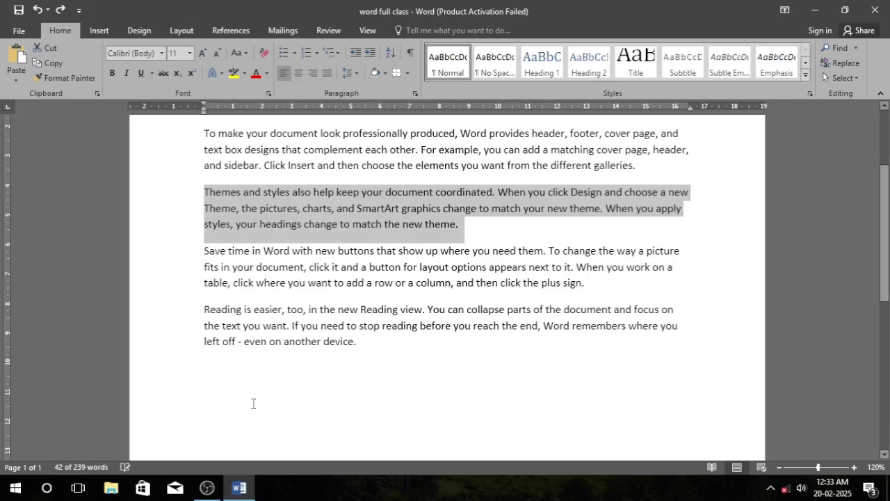
pyautogui.click(225, 200)
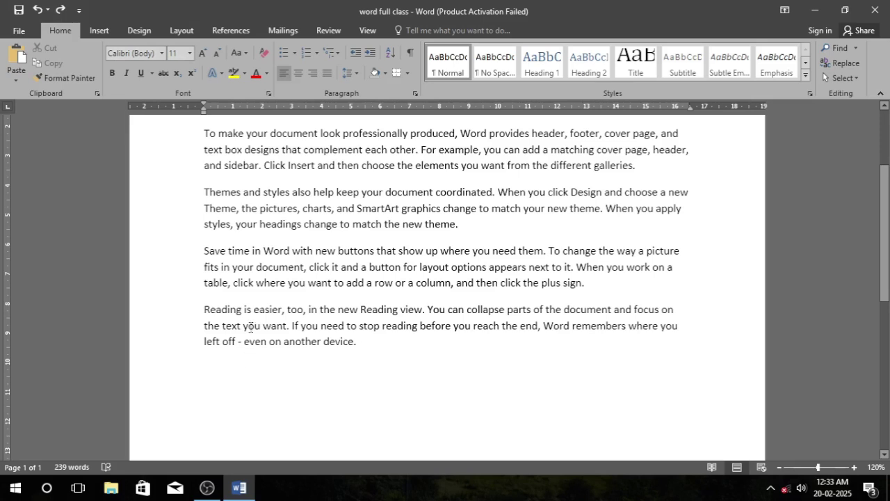
# Cut the "Themes and styles" paragraph and paste it below the last paragraph
pyautogui.moveTo(204, 192); pyautogui.dragTo(476, 222)
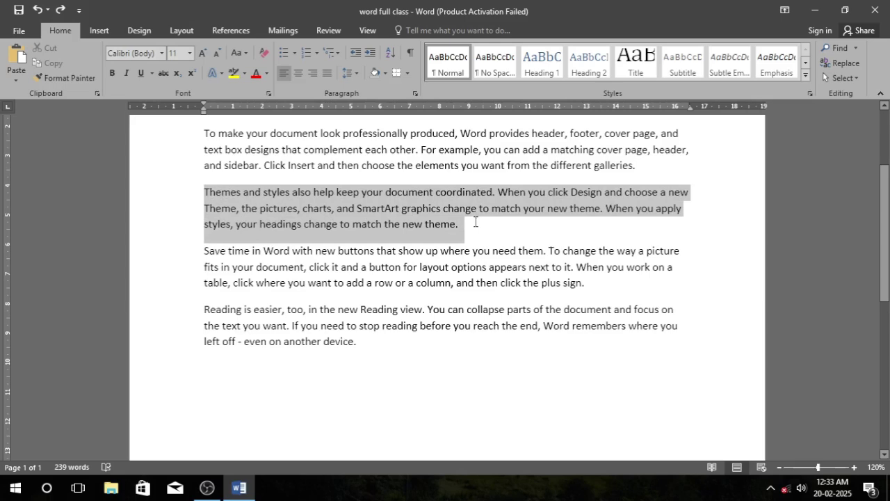
pyautogui.click(326, 224)
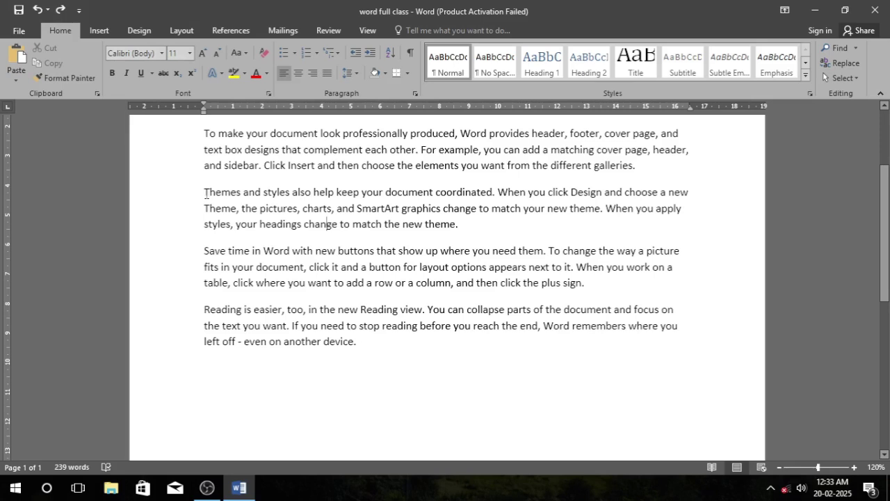
pyautogui.moveTo(205, 194)
pyautogui.mouseDown()
pyautogui.moveTo(466, 223)
pyautogui.moveTo(191, 182)
pyautogui.moveTo(191, 190)
pyautogui.mouseUp()
pyautogui.click(379, 240)
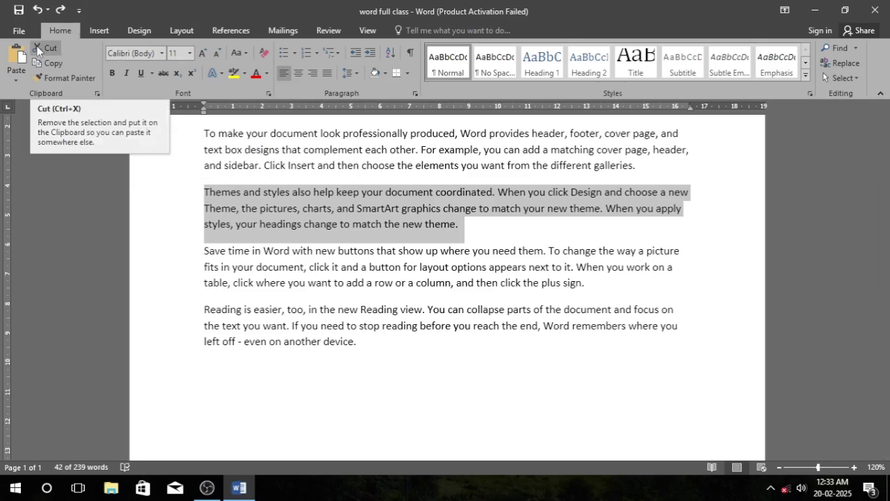
pyautogui.click(46, 51)
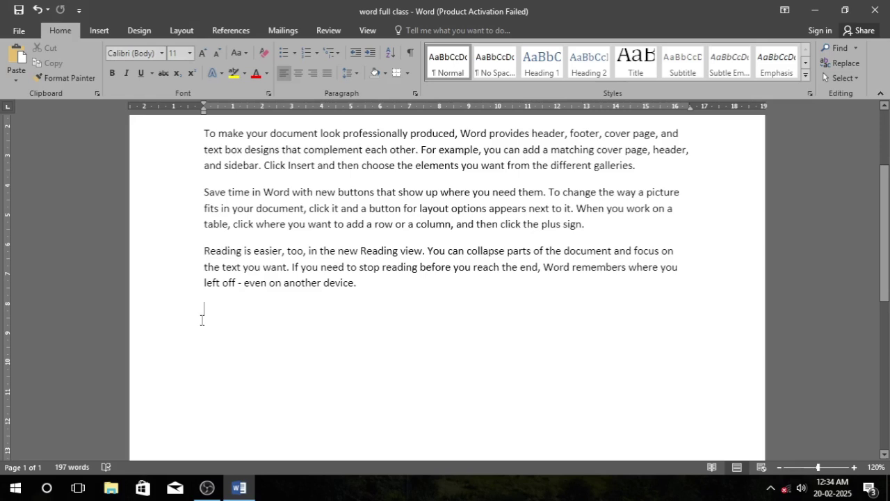
pyautogui.click(15, 55)
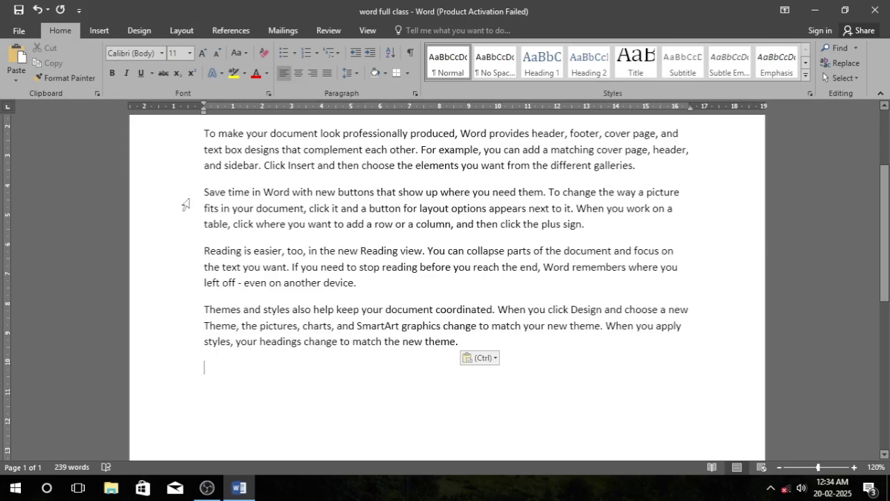
# Move the "Save time in Word" paragraph to the end of the document by cutting and pasting it
pyautogui.moveTo(184, 200); pyautogui.dragTo(185, 227)
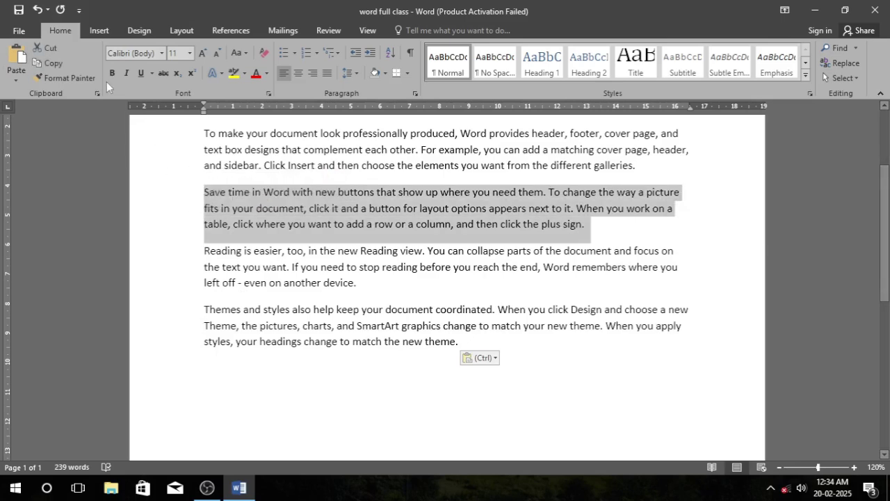
pyautogui.click(57, 50)
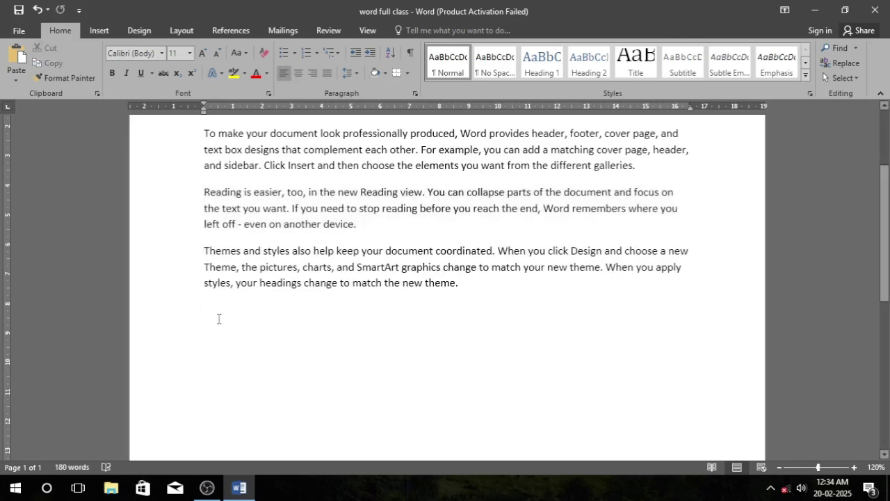
pyautogui.click(16, 56)
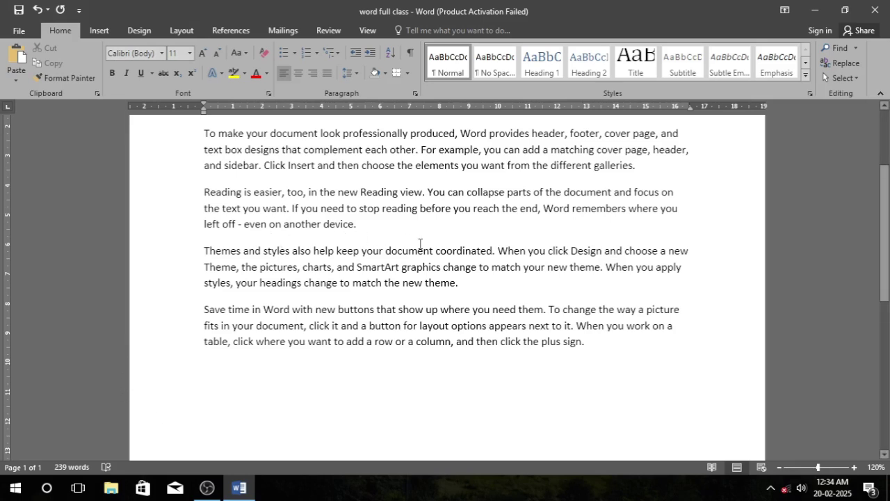
# Select the first line of the opening paragraph, clear the selection and look over the page down to its end
pyautogui.scroll(3, 419, 245)
pyautogui.scroll(1, 419, 244)
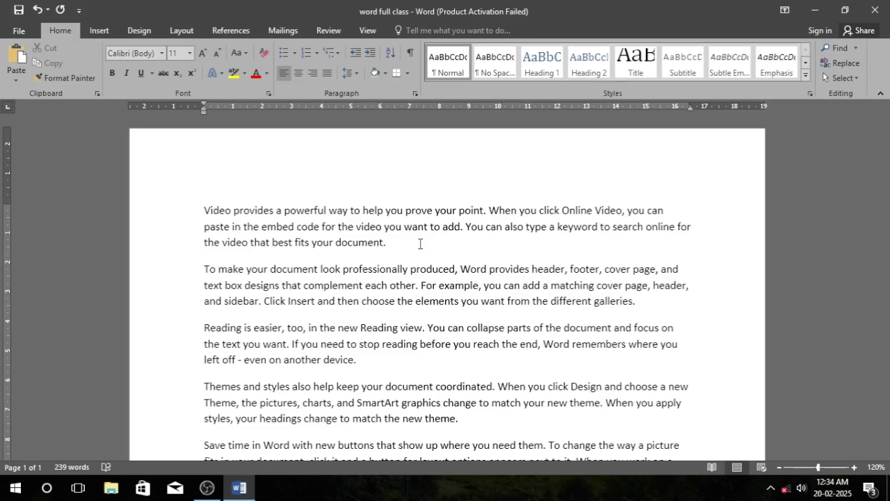
pyautogui.click(191, 220)
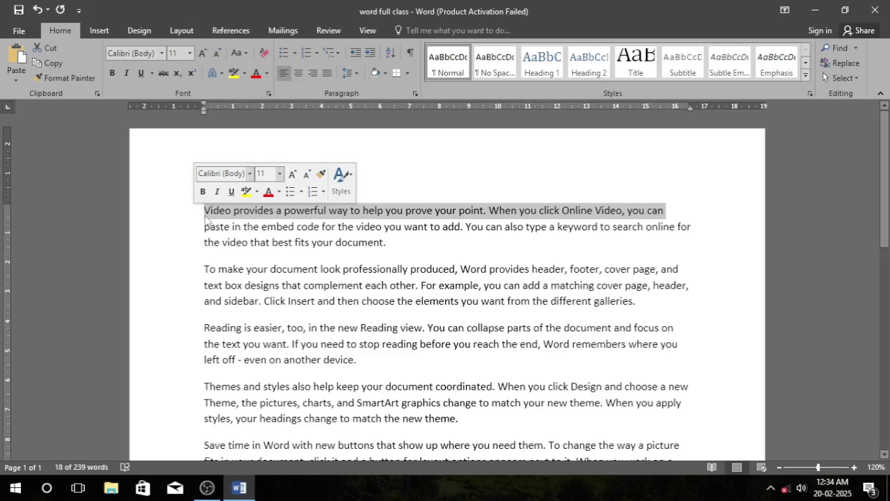
pyautogui.click(415, 241)
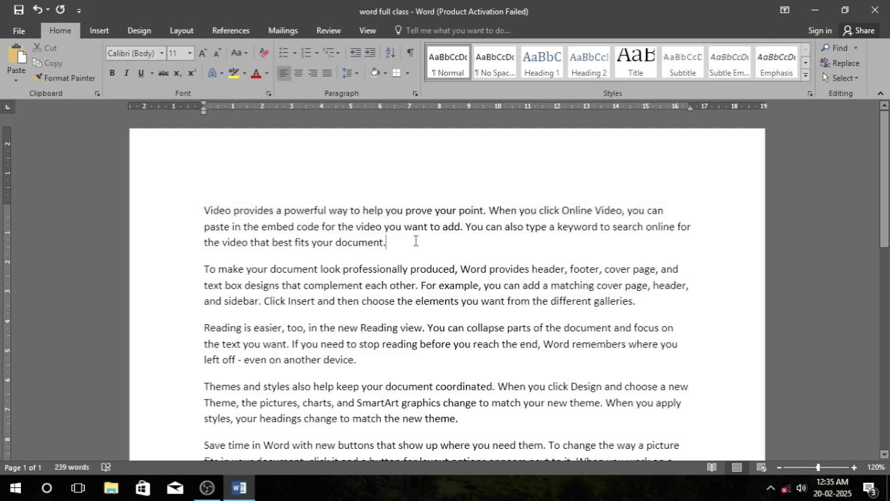
pyautogui.scroll(-10, 395, 247)
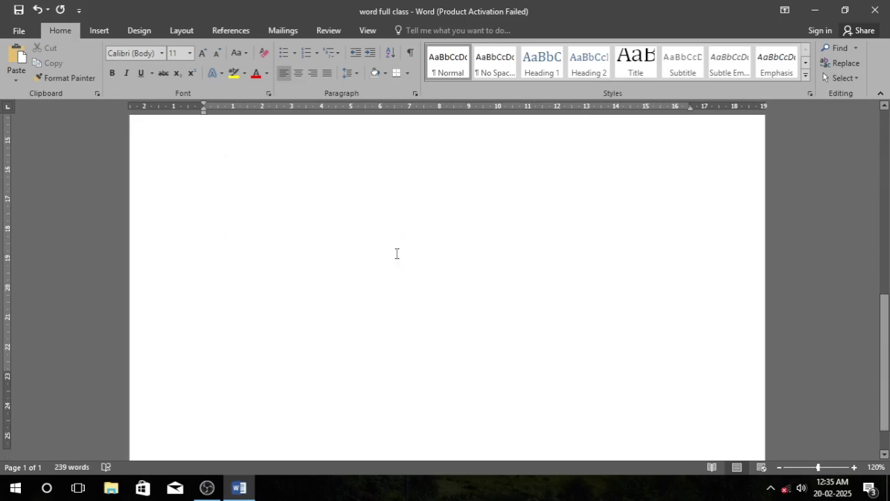
pyautogui.scroll(-1, 396, 254)
pyautogui.scroll(11, 397, 254)
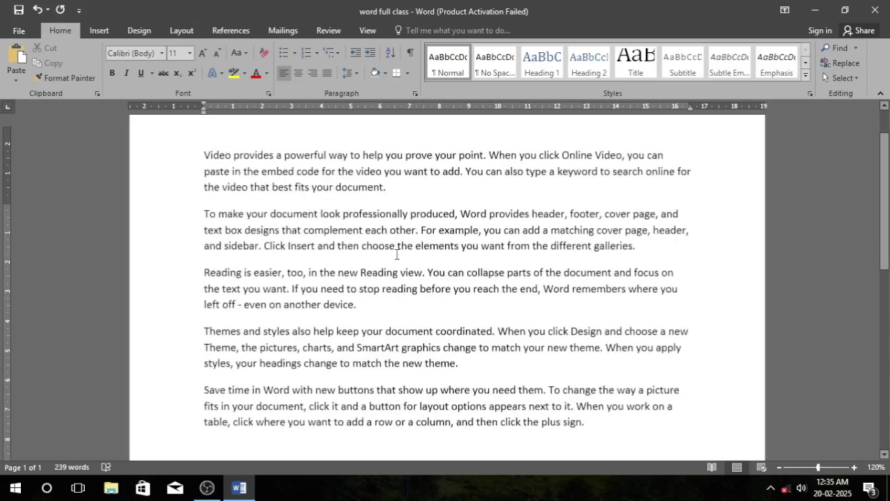
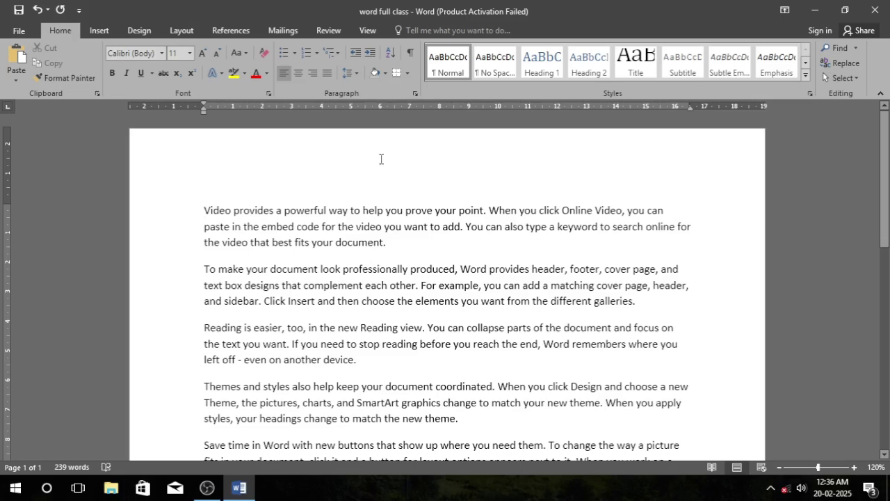
# Look through the available paper sizes and page orientations without changing either one
pyautogui.click(172, 34)
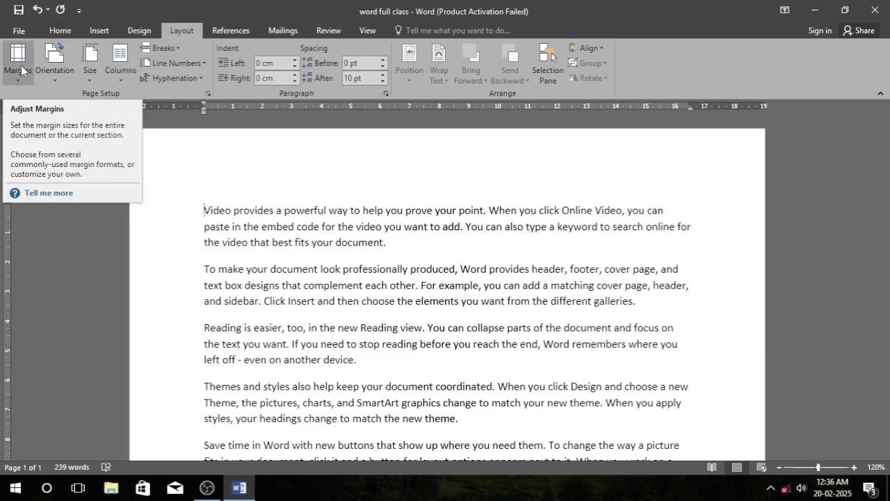
pyautogui.click(95, 70)
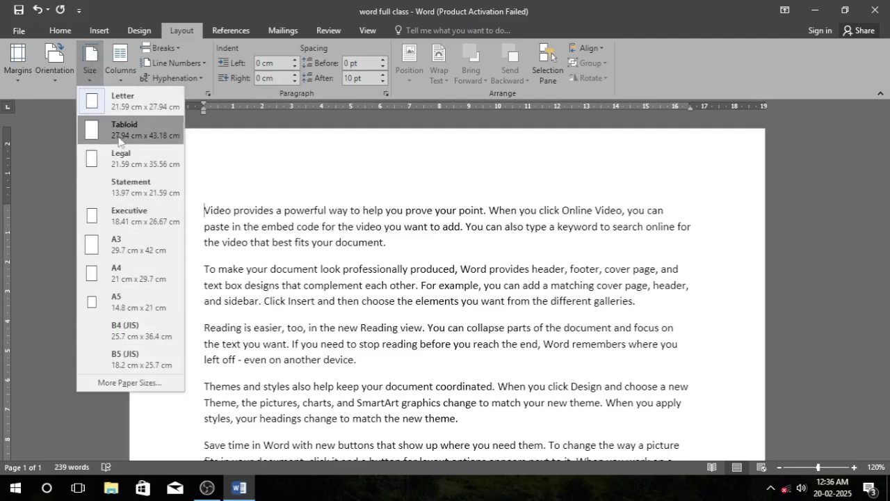
pyautogui.click(201, 151)
pyautogui.click(57, 68)
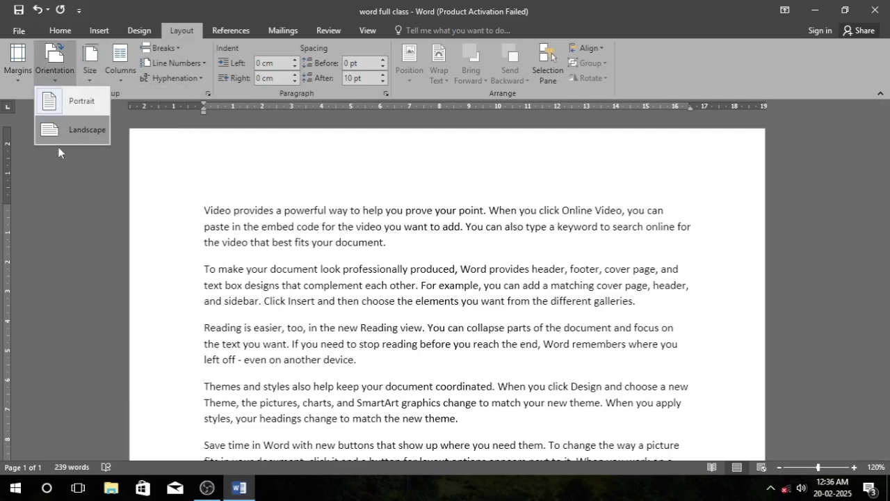
pyautogui.click(132, 182)
# Open the custom page setup, try A3 as the paper size and set it to A4
pyautogui.click(20, 64)
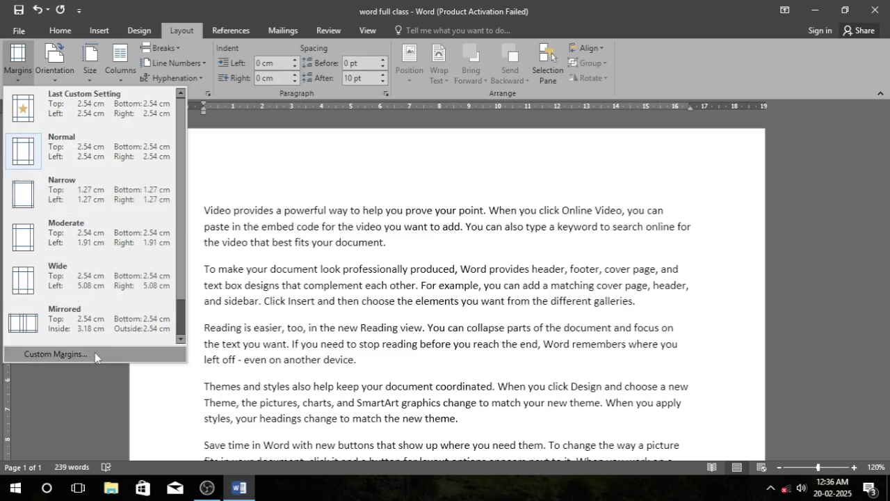
pyautogui.click(76, 354)
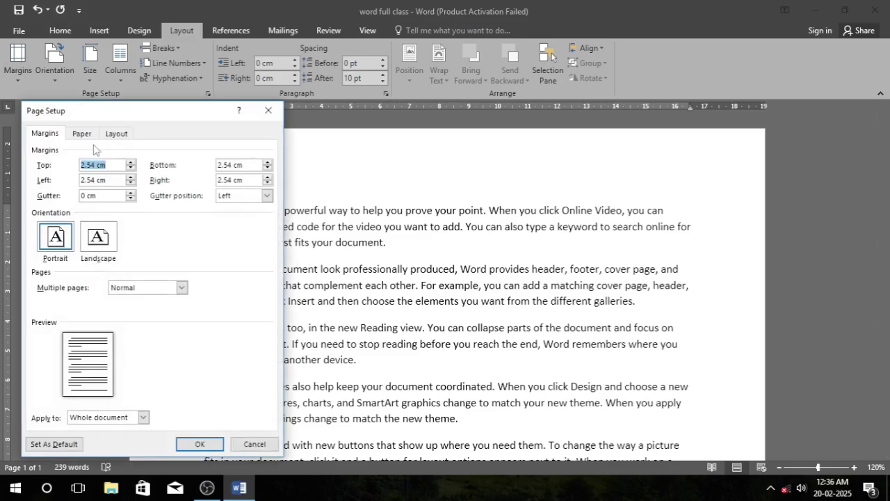
pyautogui.click(89, 133)
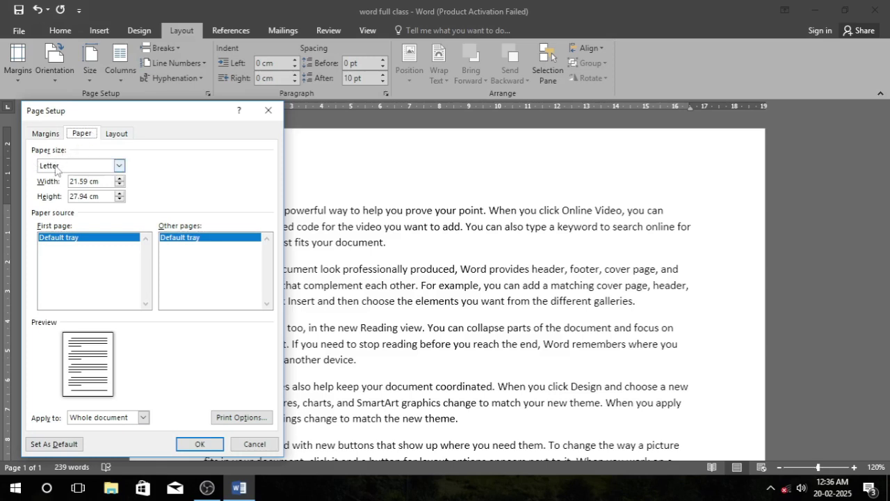
pyautogui.click(88, 167)
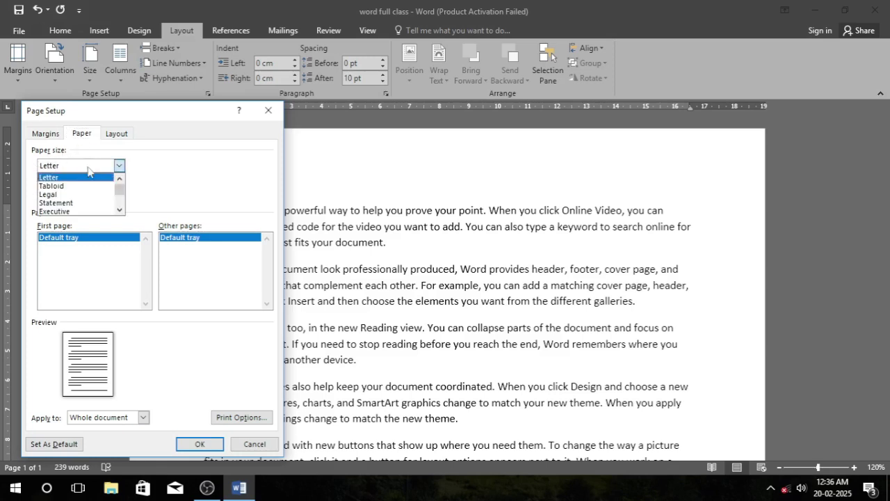
pyautogui.scroll(-1, 81, 198)
pyautogui.click(81, 195)
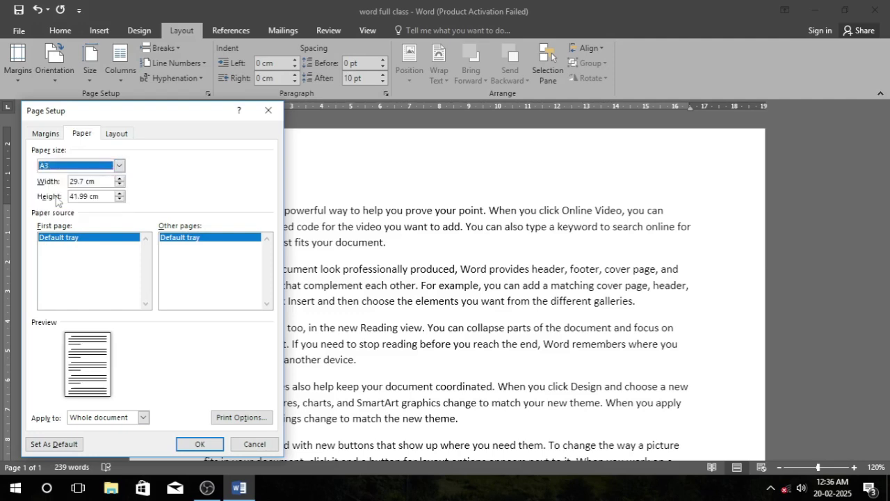
pyautogui.click(69, 167)
pyautogui.click(45, 203)
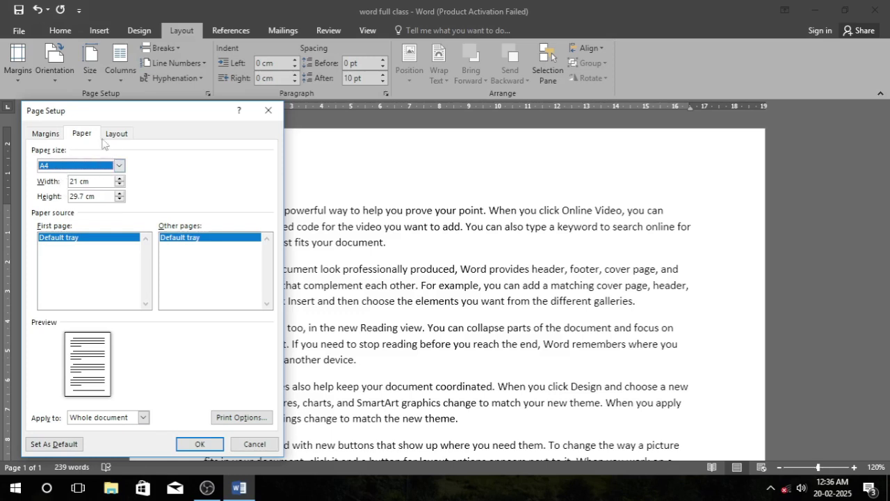
# Set the top and bottom margins to 2 cm and the left and right margins to 2.2 cm
pyautogui.click(53, 138)
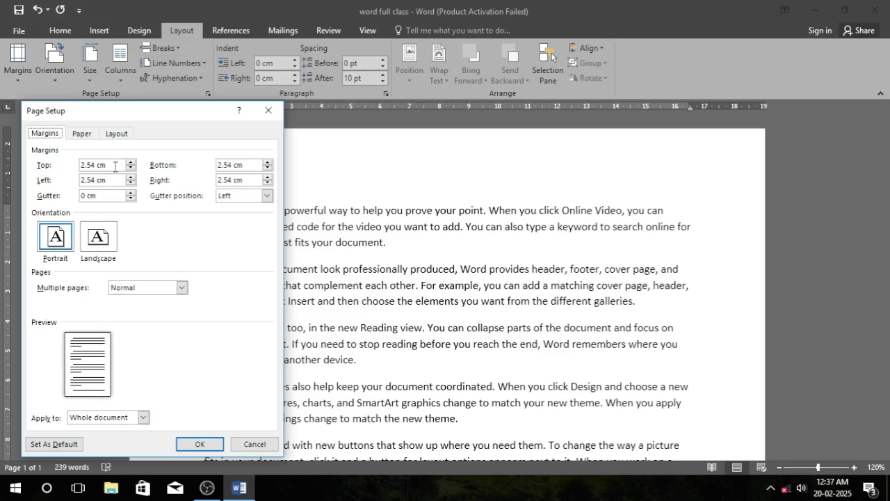
pyautogui.moveTo(115, 166); pyautogui.dragTo(74, 166)
pyautogui.write('2')
pyautogui.moveTo(247, 165); pyautogui.dragTo(212, 161)
pyautogui.write('2')
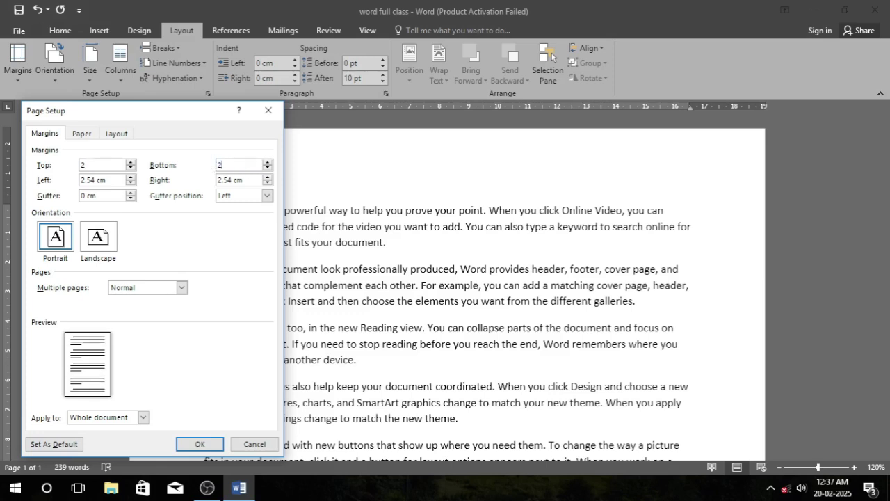
pyautogui.moveTo(113, 180); pyautogui.dragTo(71, 177)
pyautogui.write('2')
pyautogui.moveTo(249, 177); pyautogui.dragTo(211, 174)
pyautogui.write('2.')
# Compare landscape with portrait orientation in the page setup, keep portrait and apply the settings to the whole document
pyautogui.click(60, 245)
pyautogui.click(103, 245)
pyautogui.click(49, 240)
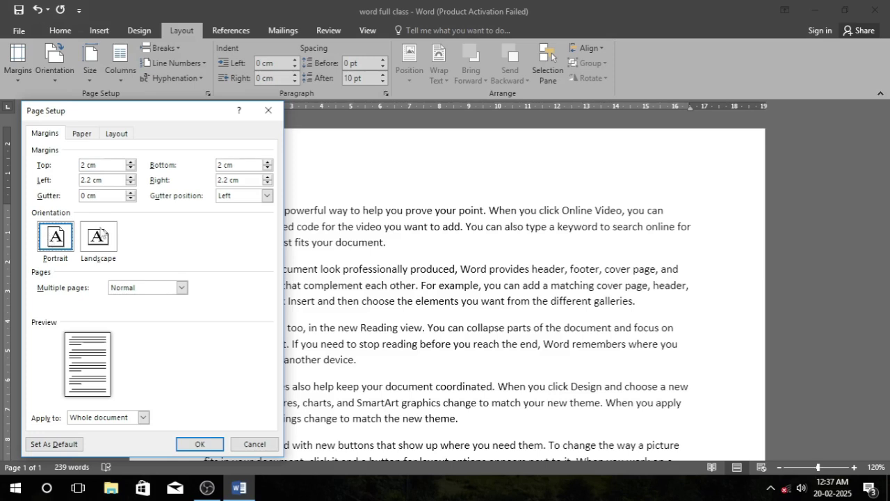
pyautogui.click(101, 233)
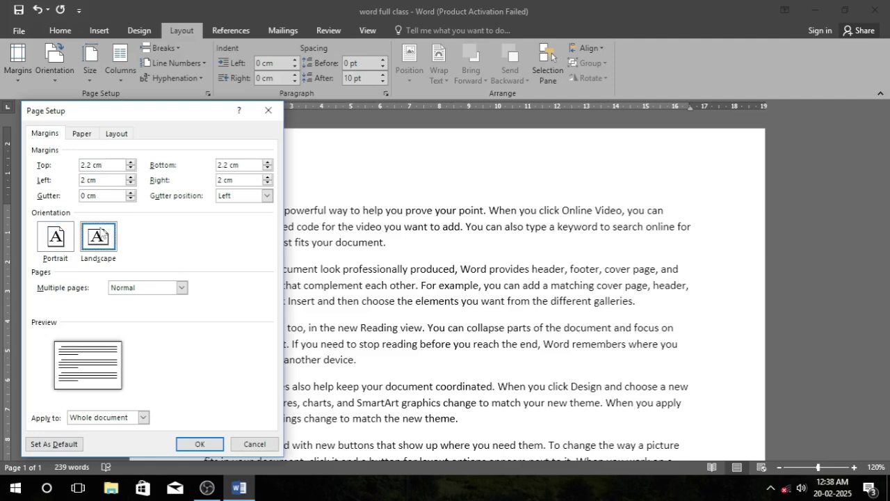
pyautogui.click(49, 237)
pyautogui.click(110, 230)
pyautogui.click(64, 238)
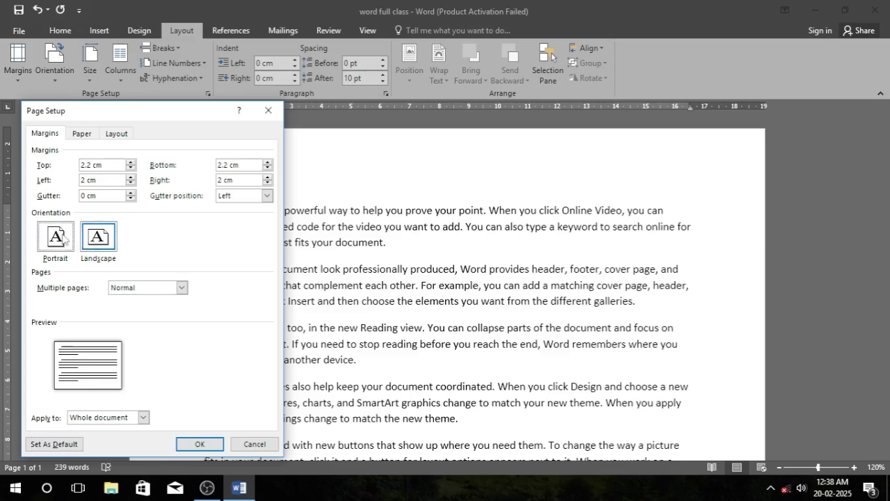
pyautogui.click(199, 443)
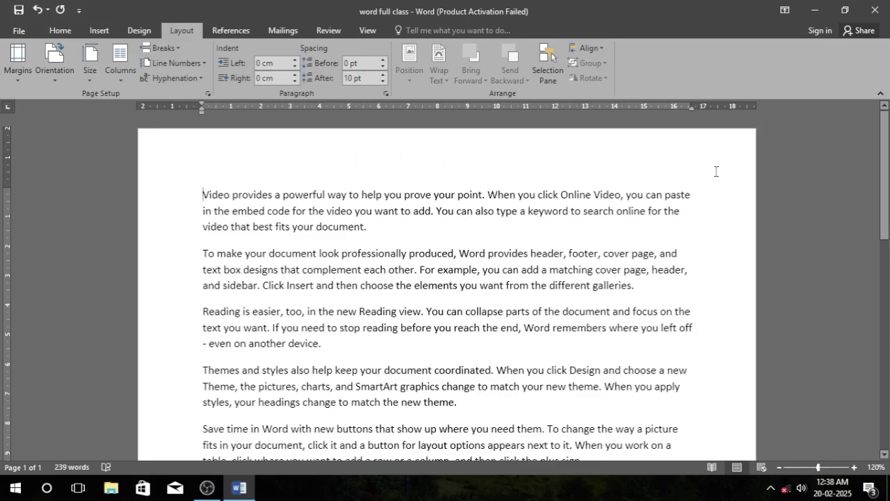
pyautogui.scroll(-5, 567, 311)
pyautogui.scroll(-2, 556, 334)
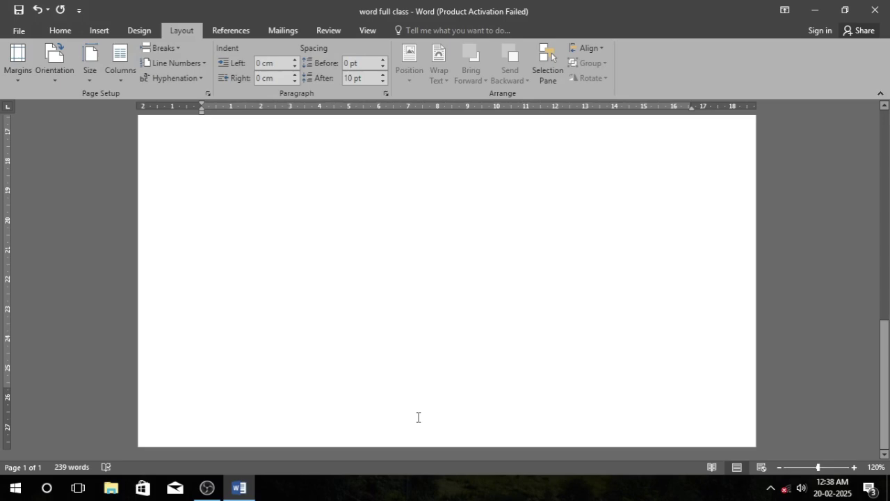
pyautogui.scroll(15, 418, 416)
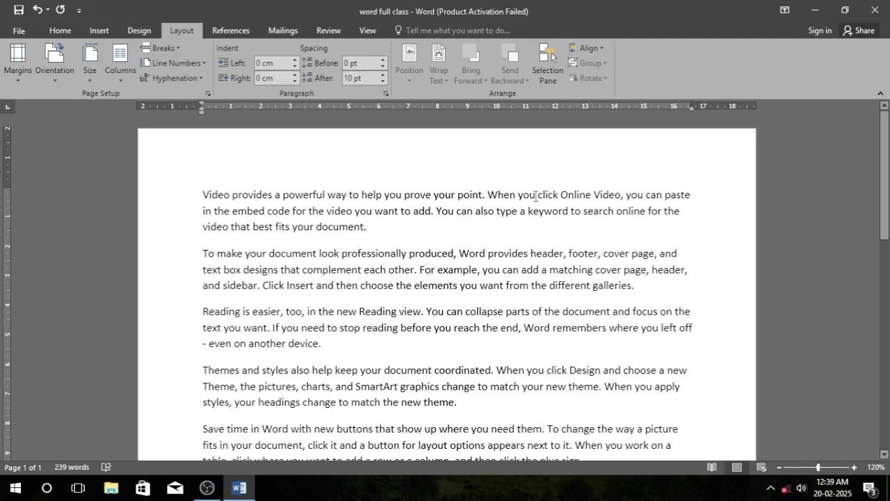
# Try the 200%, 100% and 75% zoom presets and apply 200% to the document view
pyautogui.click(373, 31)
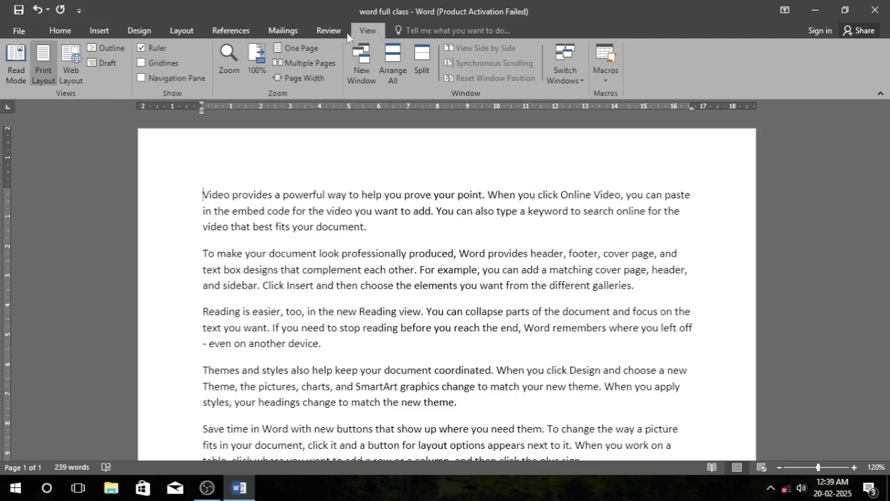
pyautogui.click(234, 73)
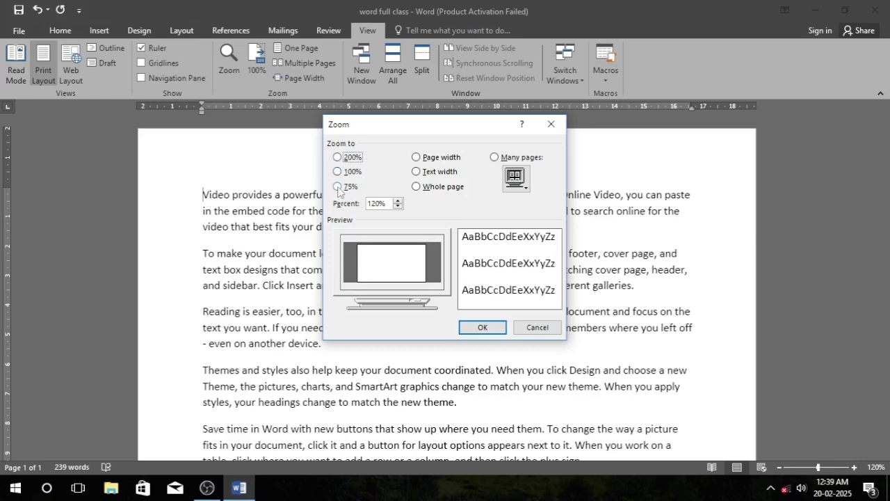
pyautogui.click(341, 158)
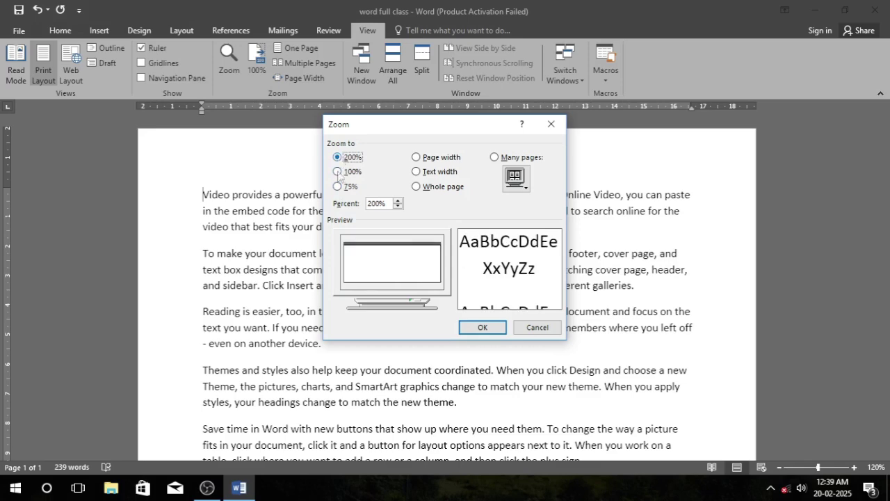
pyautogui.click(338, 171)
pyautogui.click(338, 188)
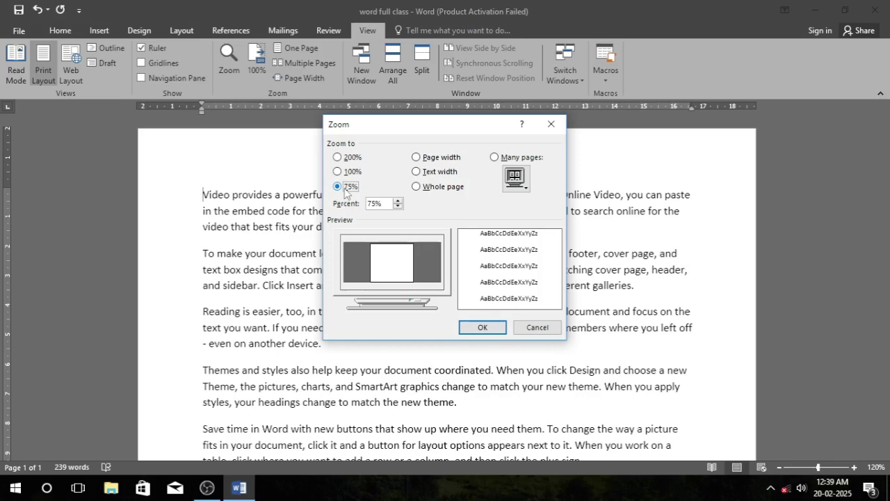
pyautogui.click(338, 158)
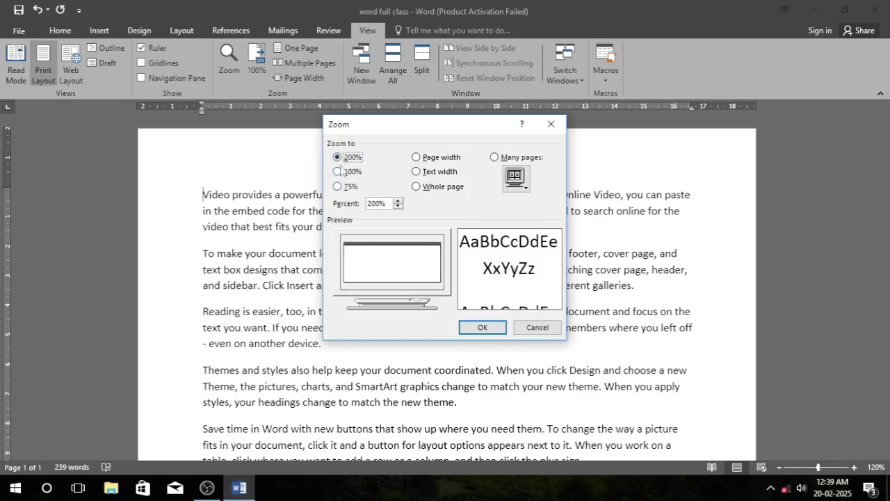
pyautogui.click(482, 327)
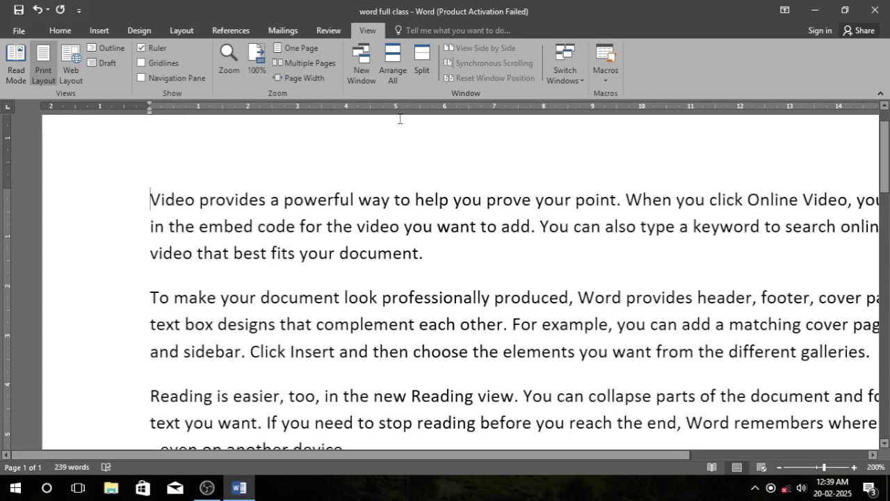
# Set a custom zoom of 350% and look over the enlarged text
pyautogui.click(241, 68)
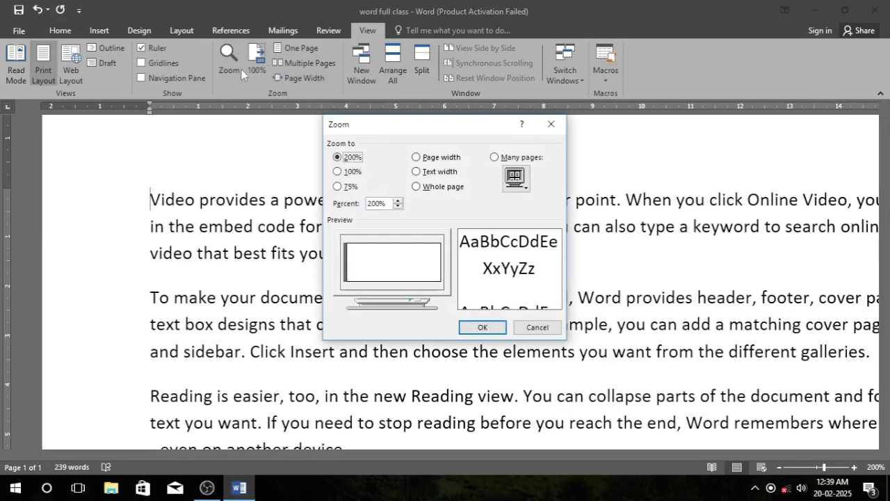
pyautogui.click(387, 201)
pyautogui.moveTo(387, 202); pyautogui.dragTo(356, 203)
pyautogui.write('350')
pyautogui.click(481, 327)
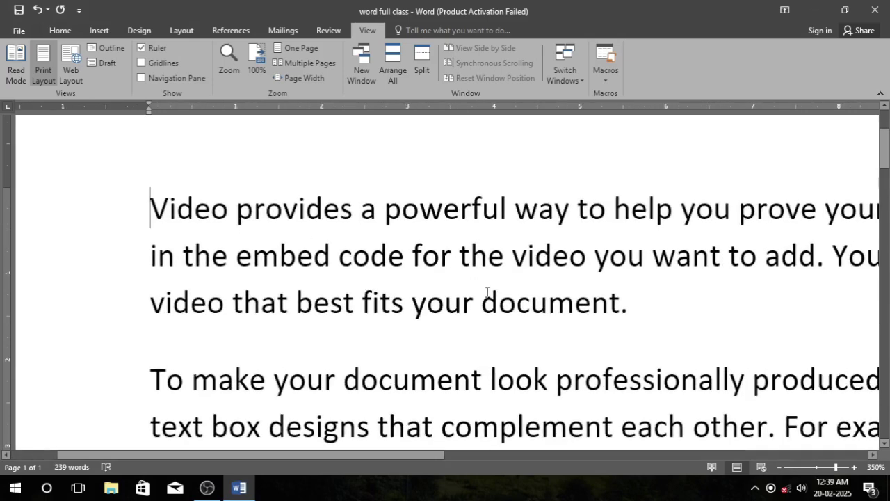
pyautogui.scroll(-5, 468, 284)
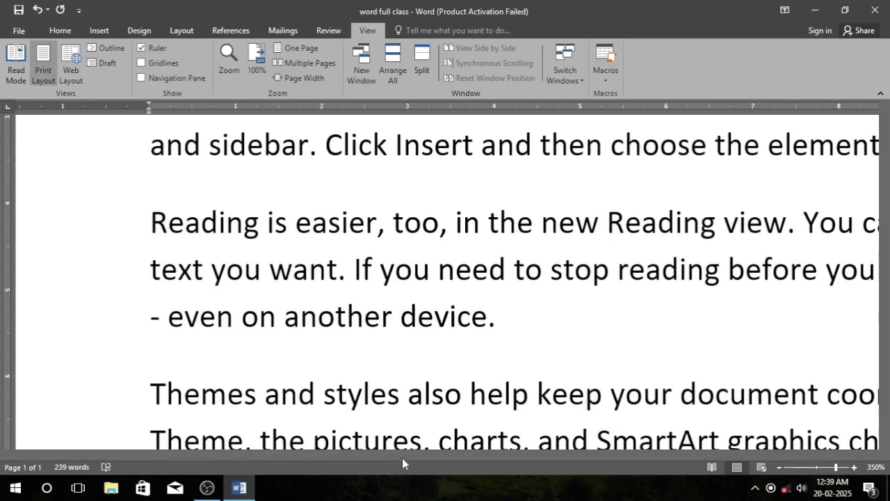
pyautogui.moveTo(403, 455); pyautogui.dragTo(669, 454)
pyautogui.scroll(3, 474, 323)
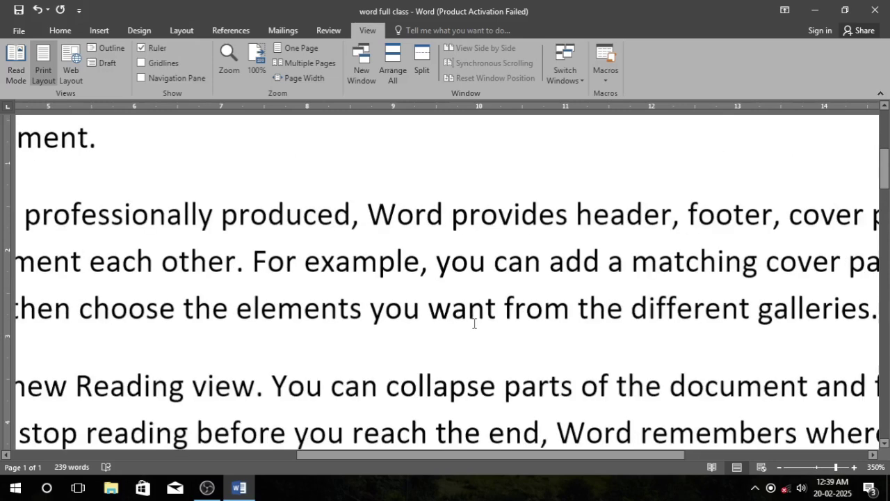
pyautogui.scroll(5, 474, 324)
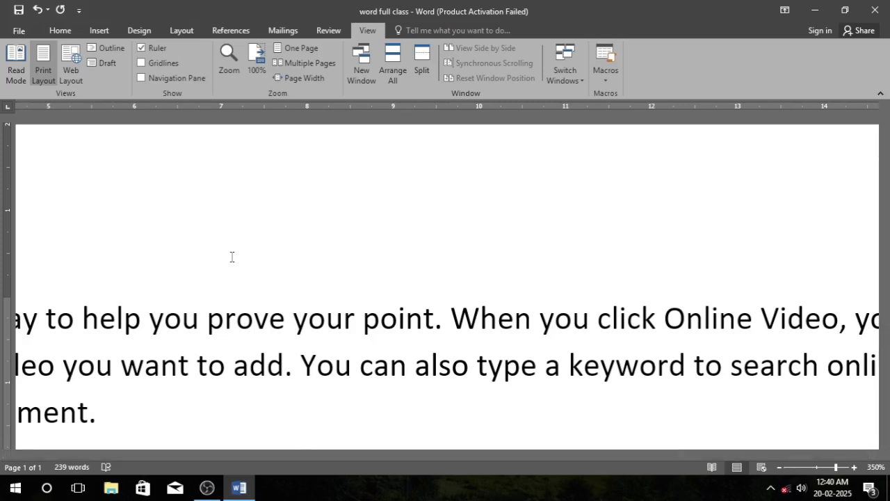
# Increase the document zoom stepwise to 500%
pyautogui.click(855, 467)
pyautogui.click(855, 468)
pyautogui.click(854, 467)
pyautogui.click(854, 468)
pyautogui.click(855, 467)
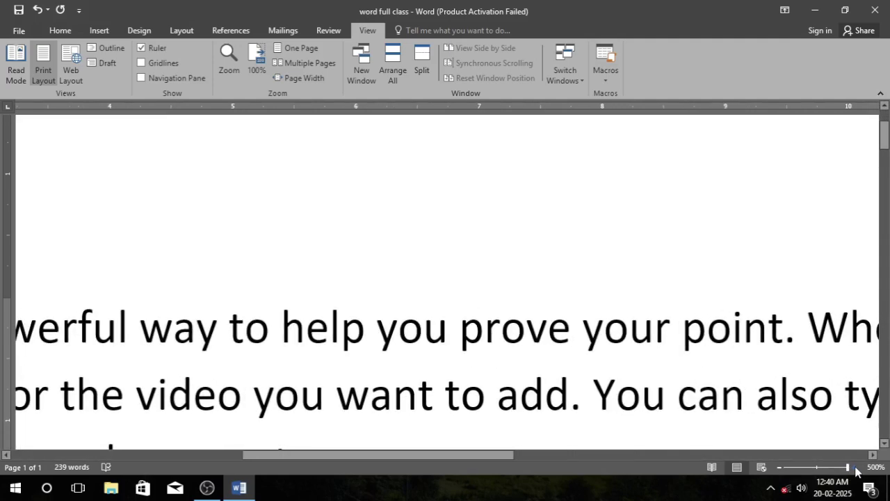
# Zoom the document out to 10% and restore the view to 100%
pyautogui.click(782, 468)
pyautogui.click(782, 468)
pyautogui.click(781, 468)
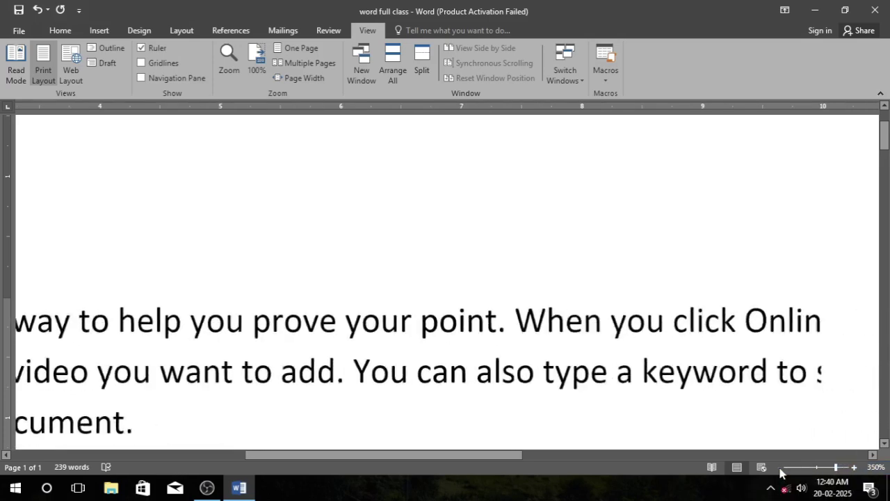
pyautogui.click(782, 468)
pyautogui.click(781, 468)
pyautogui.click(781, 468)
pyautogui.click(781, 468)
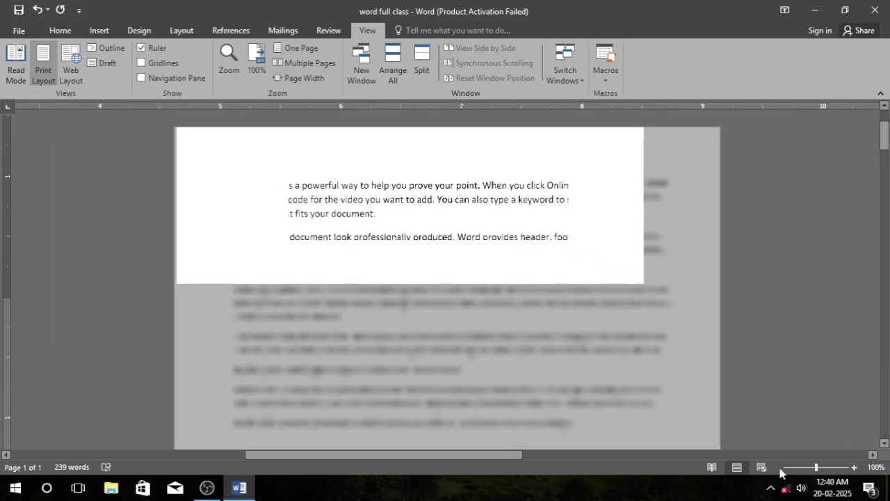
pyautogui.click(780, 468)
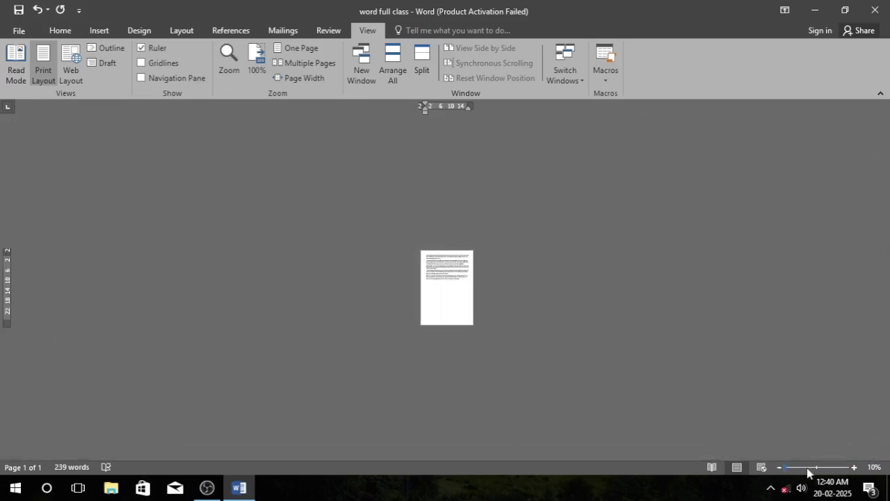
pyautogui.click(258, 61)
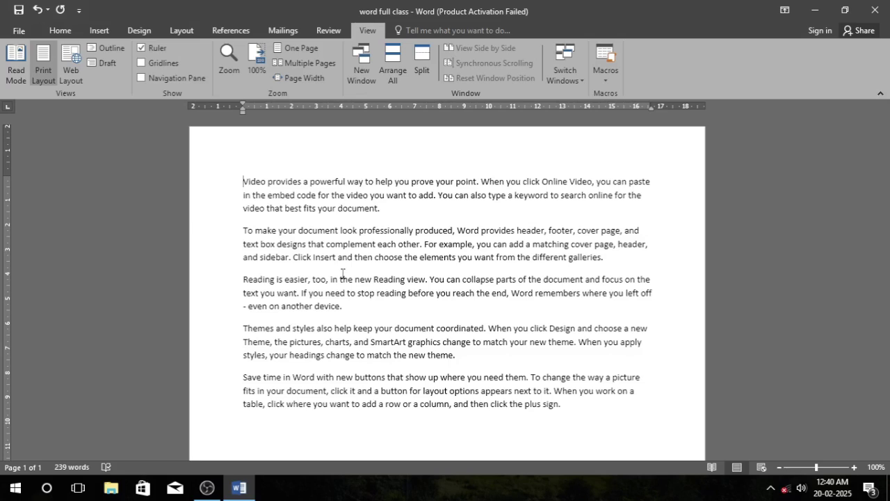
# Select the first paragraph's three lines and the second paragraph's first line one at a time, and clear the selection
pyautogui.click(224, 182)
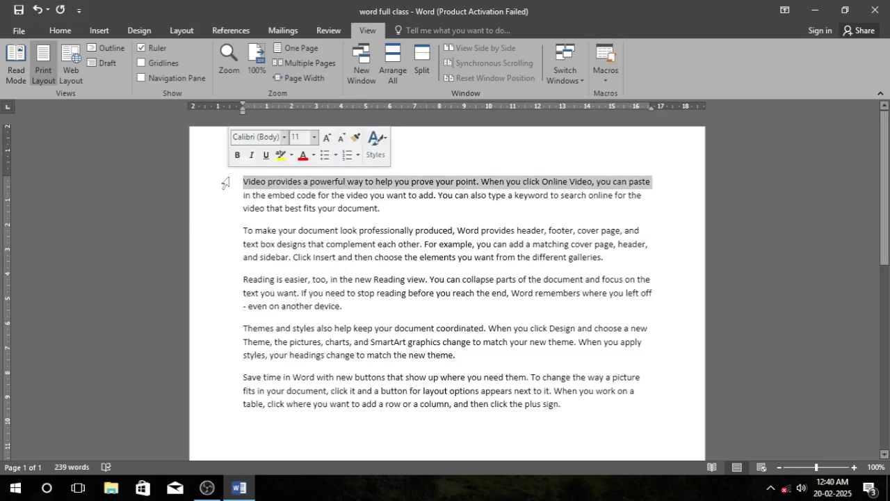
pyautogui.click(218, 198)
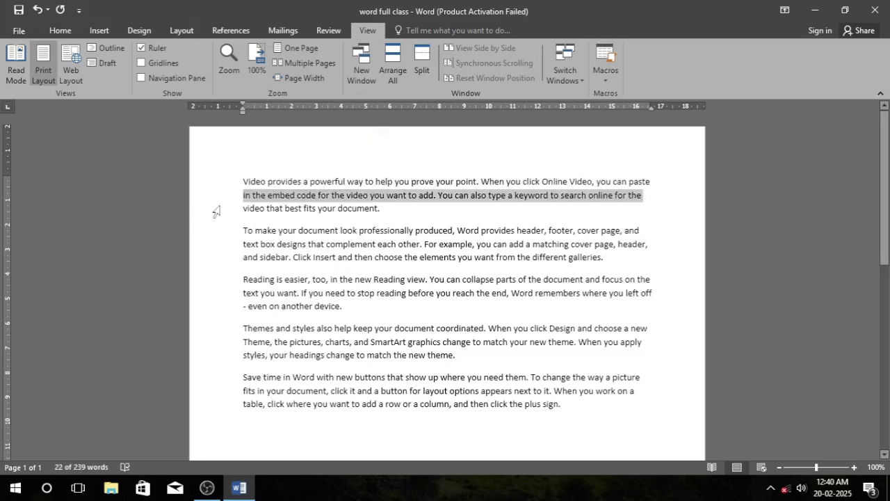
pyautogui.click(220, 208)
pyautogui.click(218, 230)
pyautogui.click(294, 257)
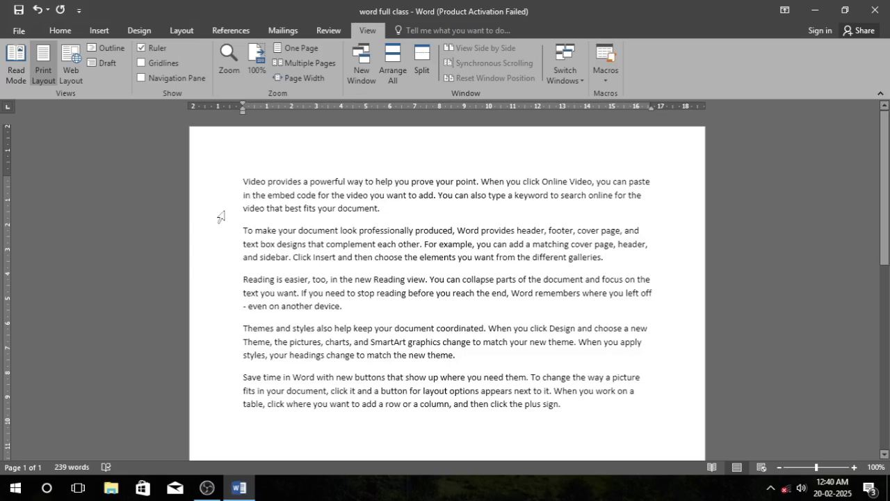
# Turn on line numbering for the whole document in the page setup's line number settings
pyautogui.click(178, 30)
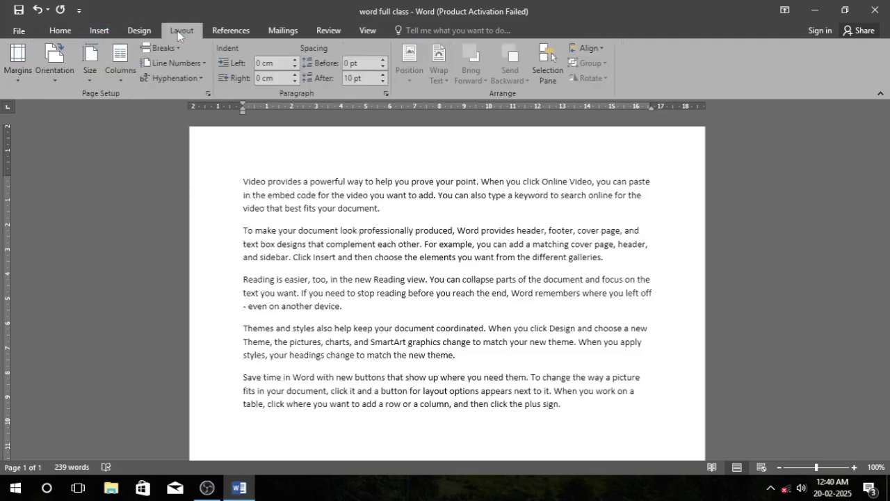
pyautogui.click(17, 71)
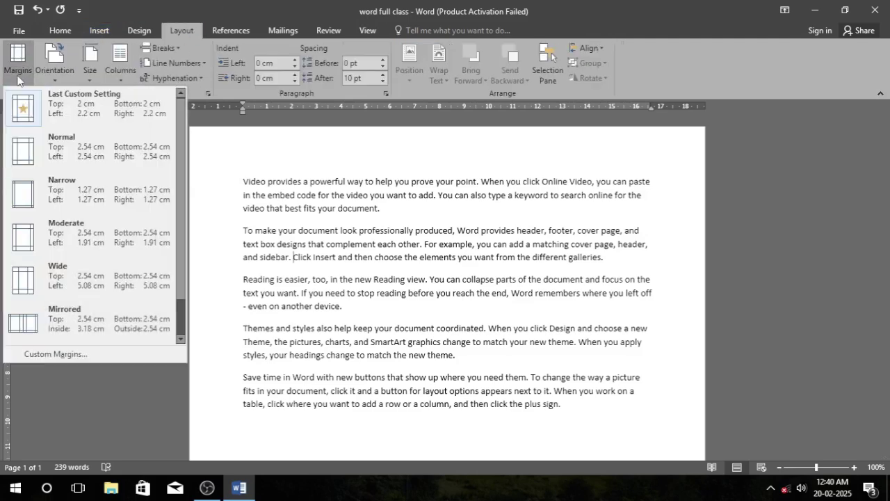
pyautogui.click(62, 359)
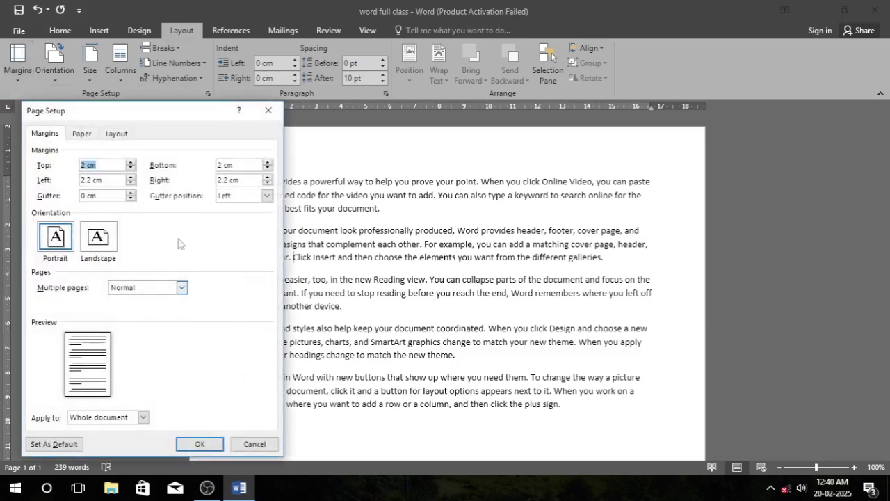
pyautogui.click(119, 134)
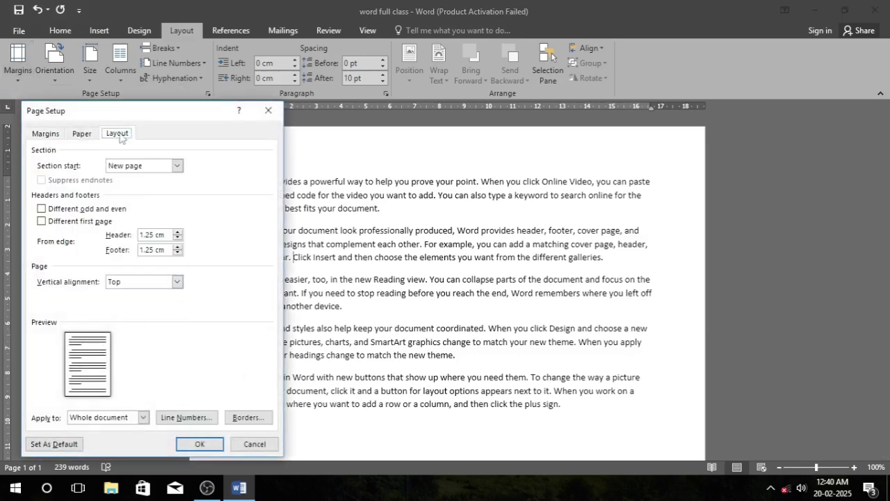
pyautogui.click(201, 421)
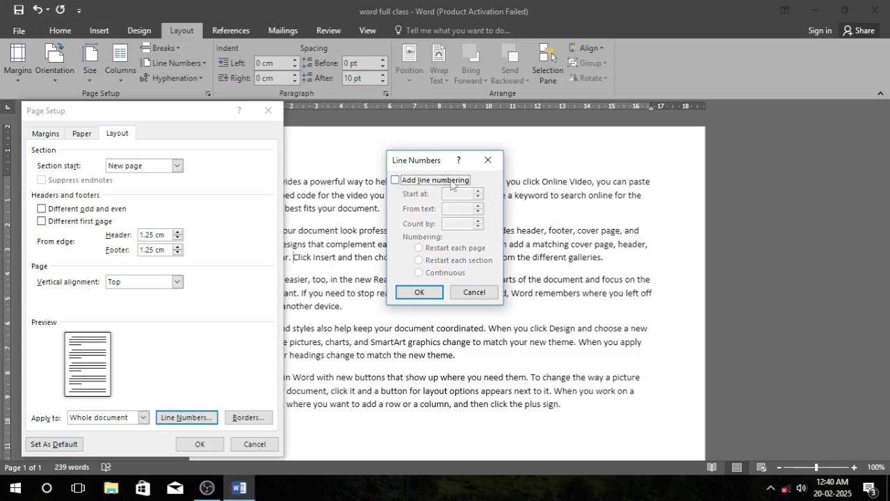
pyautogui.click(396, 181)
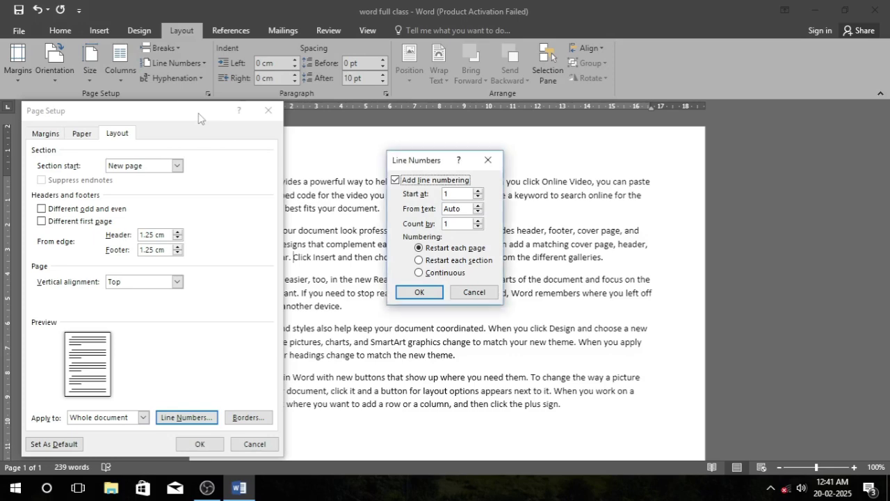
# Try a 0.7 cm distance from the text, return it to Auto, and apply the line numbering to the document
pyautogui.click(477, 207)
pyautogui.click(477, 206)
pyautogui.click(477, 206)
pyautogui.click(477, 207)
pyautogui.click(477, 207)
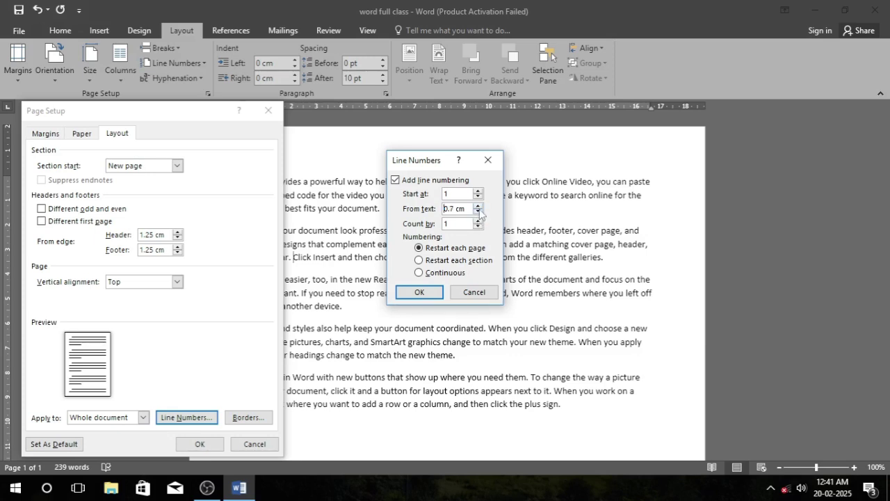
pyautogui.click(477, 212)
pyautogui.click(478, 212)
pyautogui.click(419, 292)
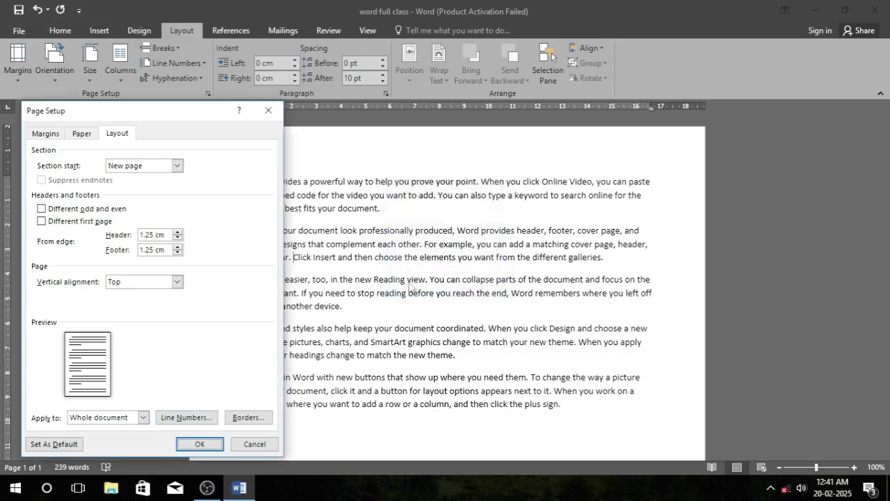
pyautogui.click(199, 443)
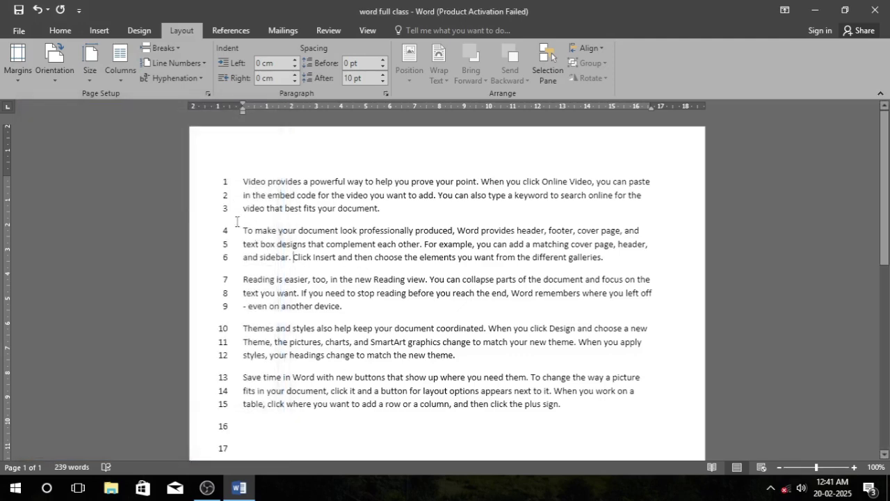
pyautogui.scroll(-4, 242, 356)
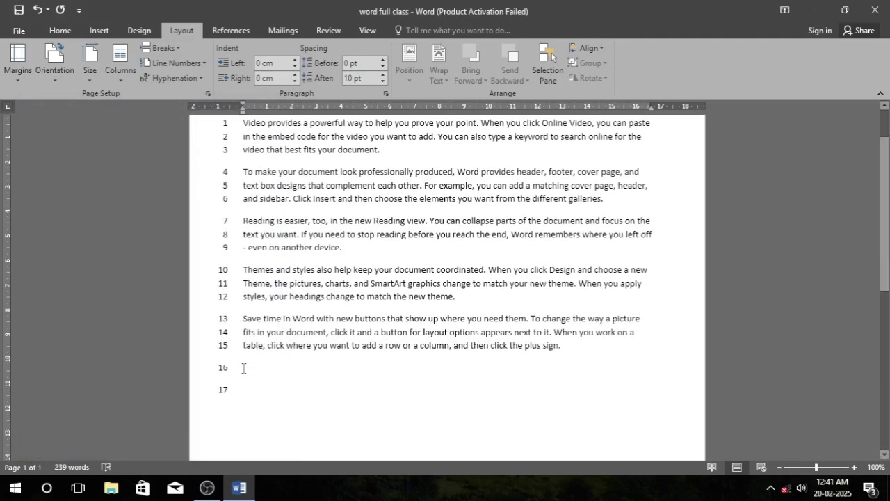
pyautogui.scroll(4, 256, 363)
pyautogui.scroll(1, 256, 364)
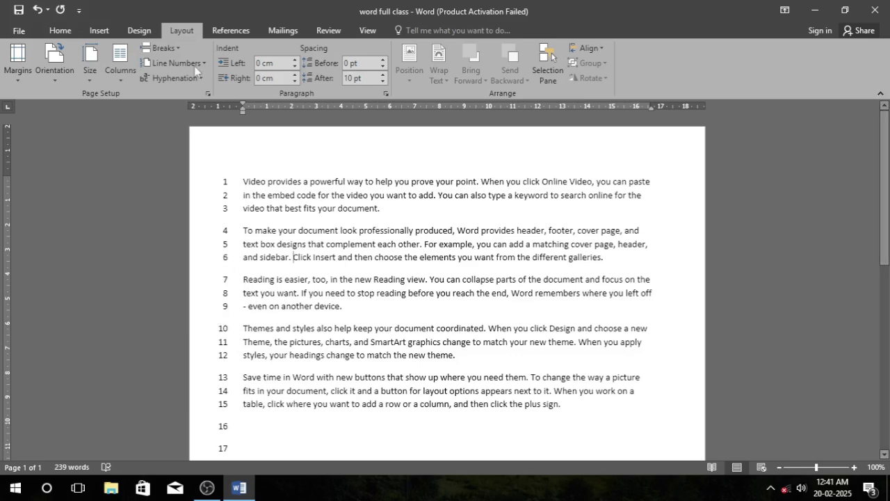
# Remove the line numbering from the whole document through the page setup
pyautogui.click(15, 69)
pyautogui.click(63, 413)
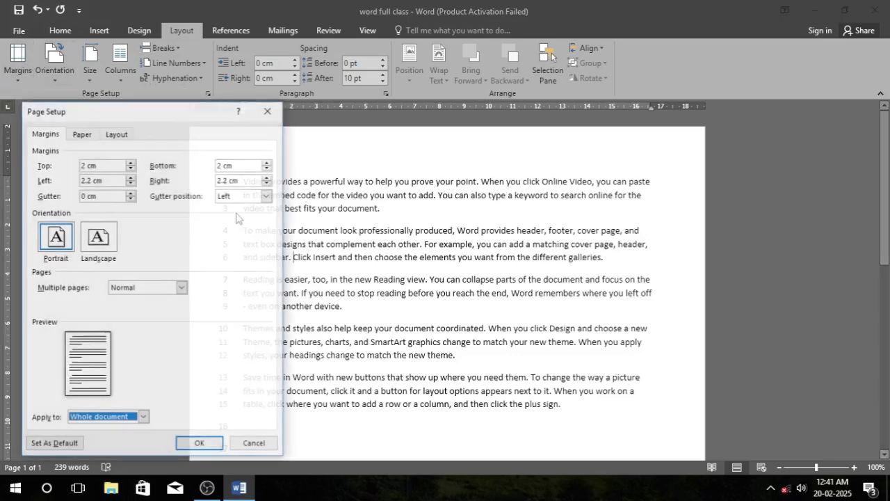
pyautogui.click(121, 136)
pyautogui.click(186, 417)
pyautogui.click(400, 183)
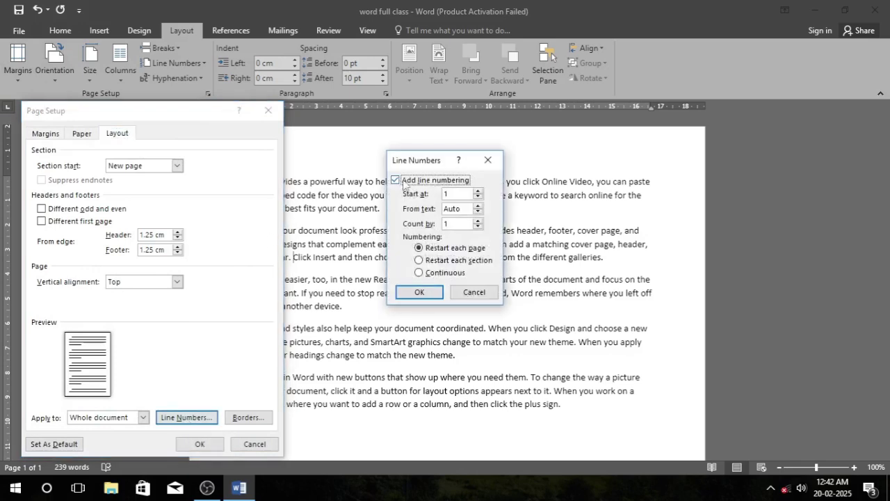
pyautogui.click(394, 181)
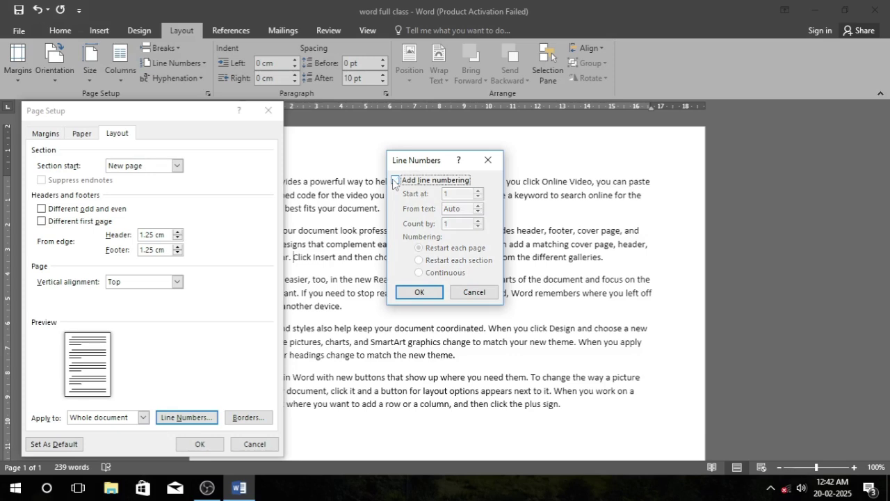
pyautogui.click(441, 295)
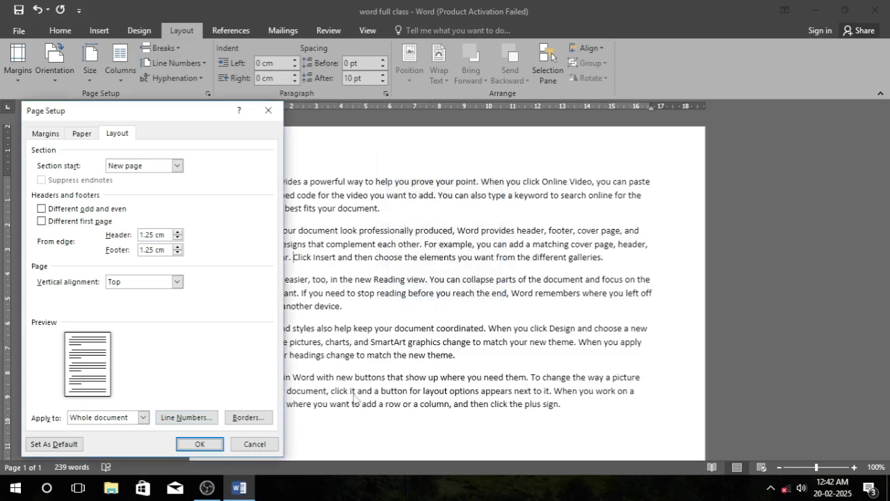
pyautogui.click(199, 443)
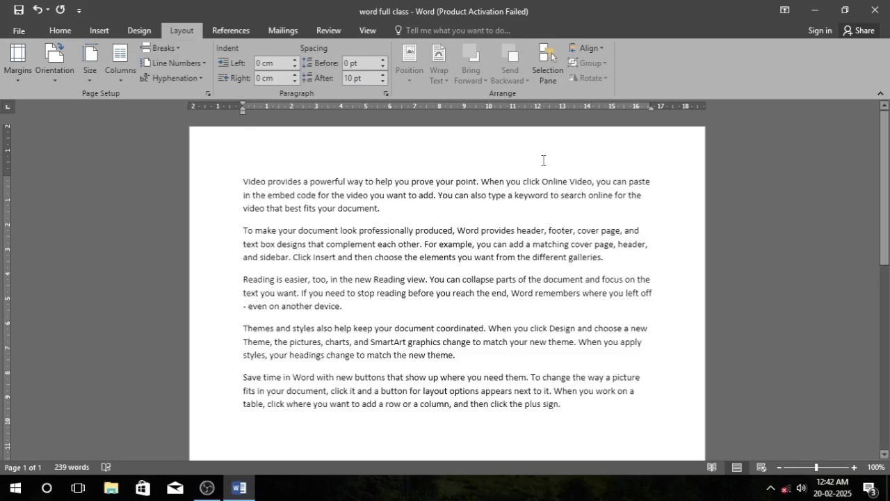
# Examine the bottom area of the page and browse the page number designs available for the bottom of the page
pyautogui.scroll(-8, 678, 381)
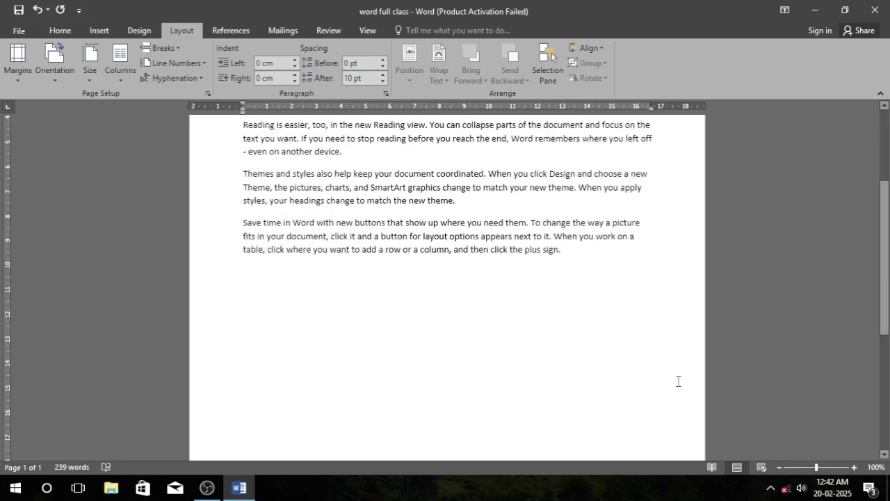
pyautogui.scroll(-3, 678, 385)
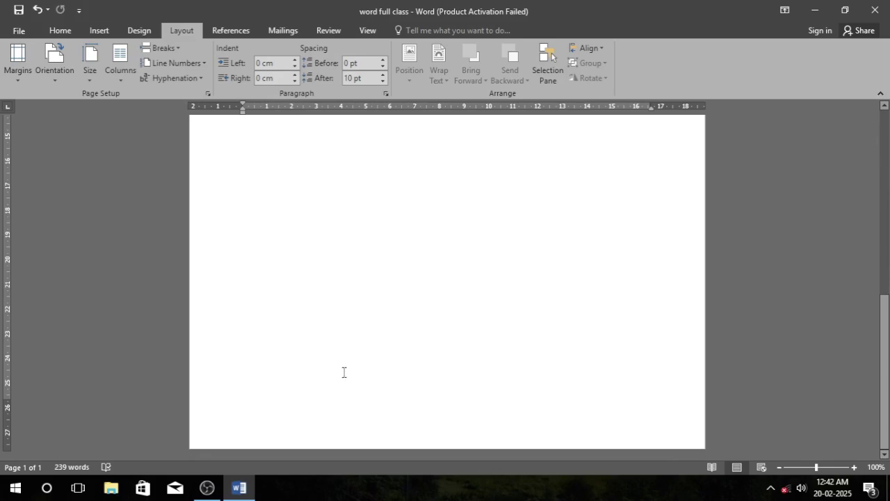
pyautogui.scroll(3, 344, 372)
pyautogui.scroll(7, 343, 371)
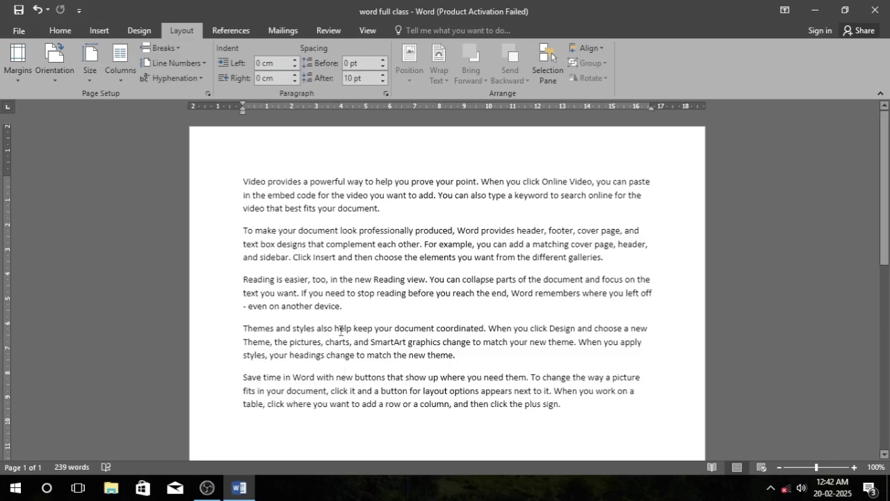
pyautogui.click(394, 207)
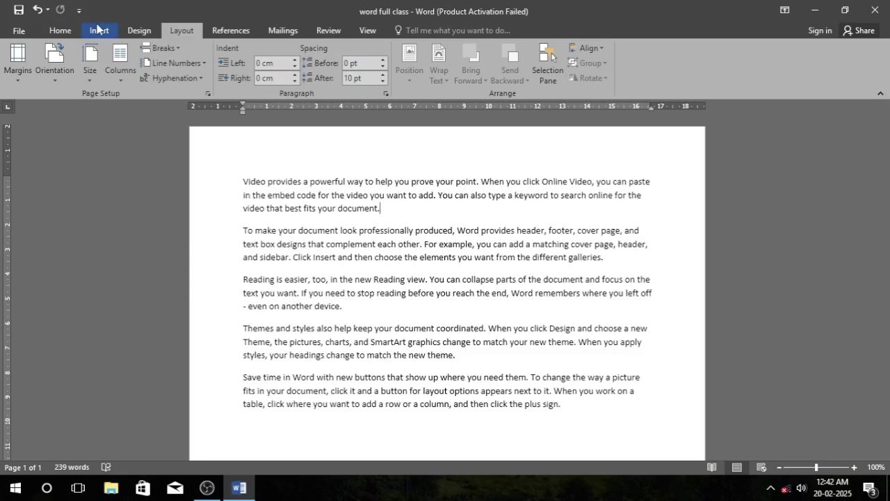
pyautogui.click(98, 30)
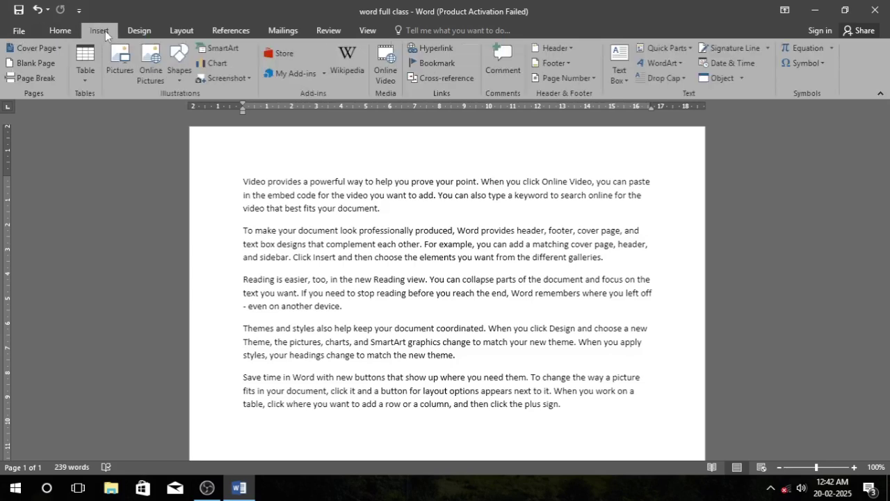
pyautogui.click(572, 78)
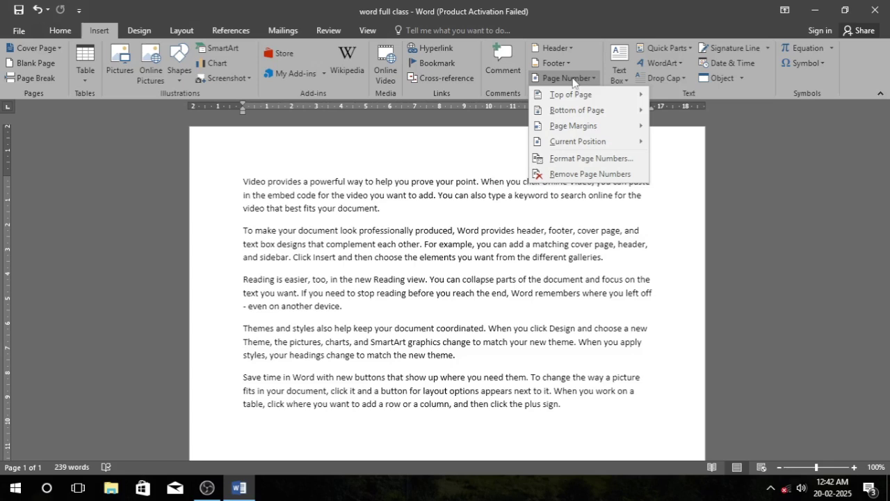
pyautogui.click(571, 95)
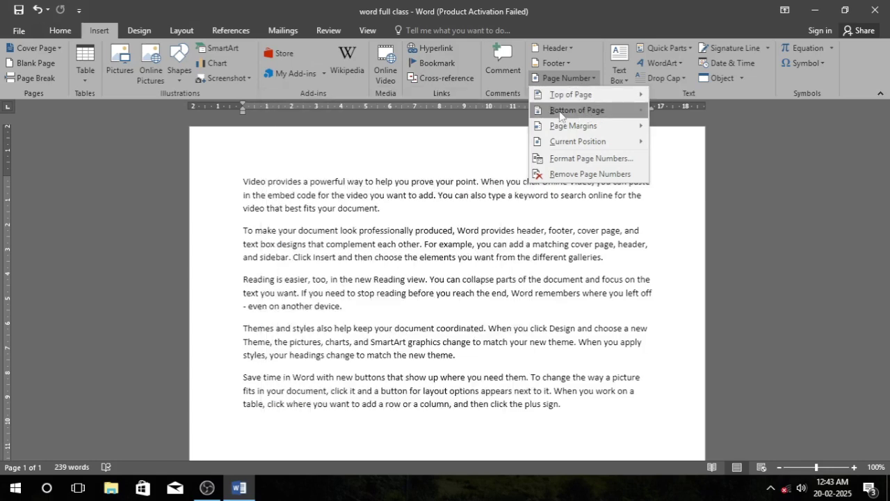
pyautogui.moveTo(562, 114)
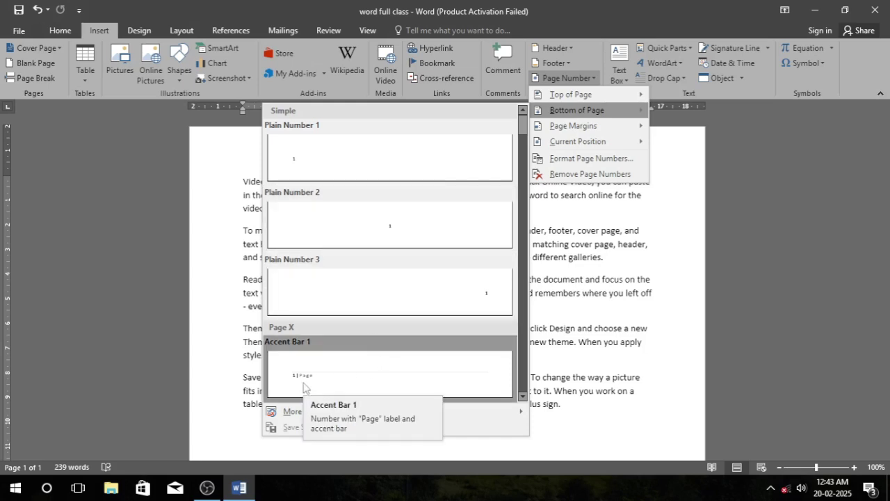
pyautogui.scroll(-5, 340, 361)
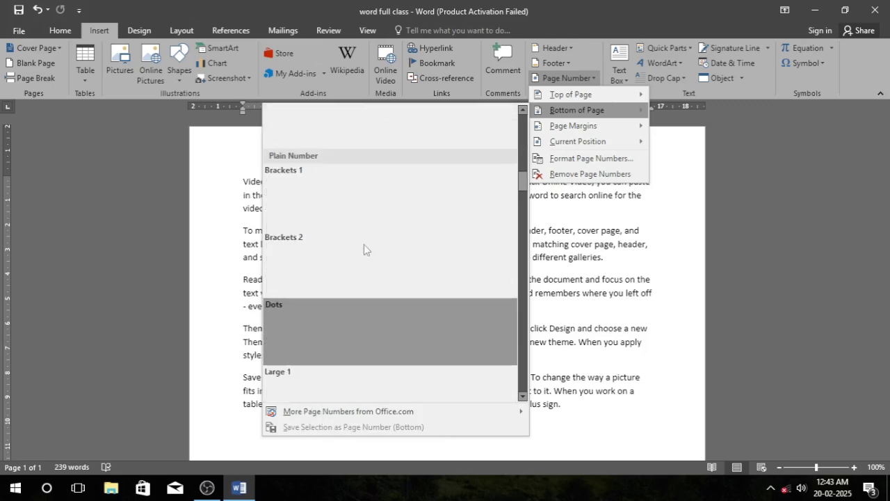
pyautogui.scroll(-3, 363, 249)
pyautogui.scroll(-6, 398, 256)
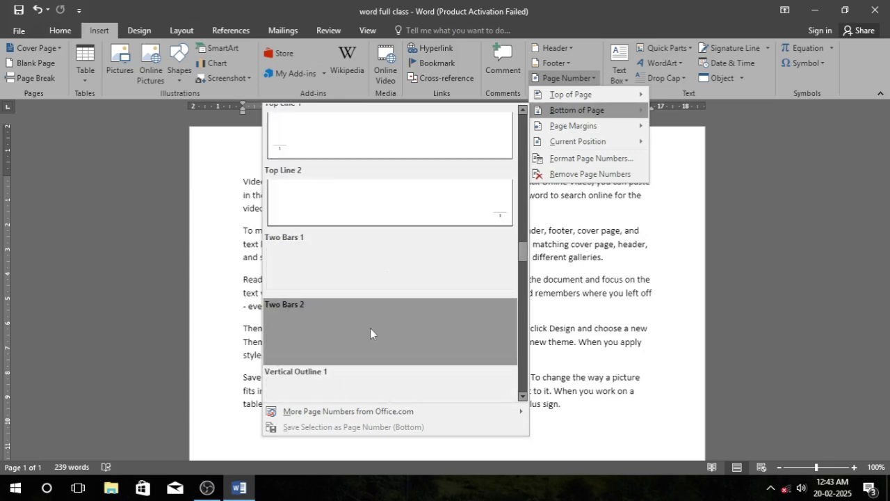
pyautogui.scroll(15, 370, 333)
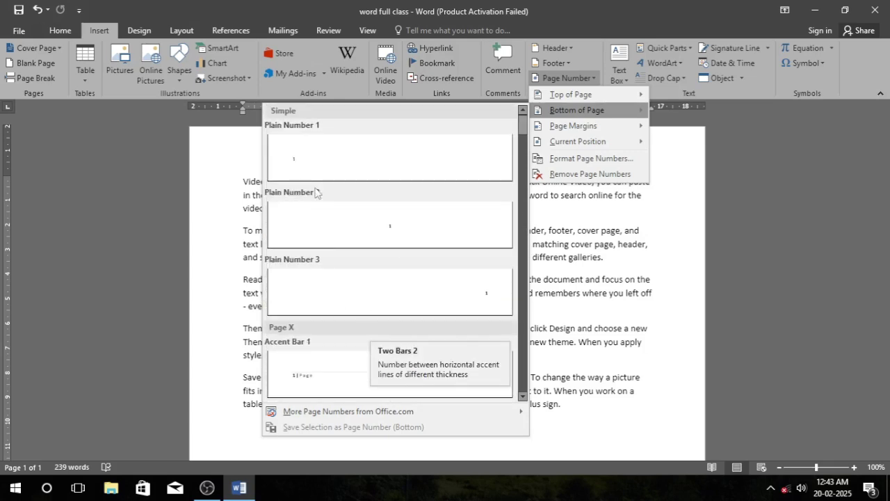
# Insert the Accent Bar 1 page number at the bottom of the page and leave footer editing
pyautogui.click(307, 379)
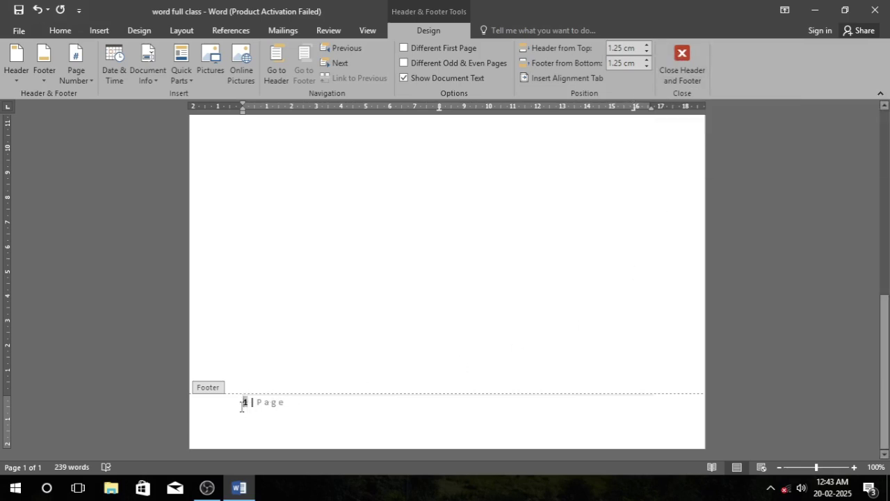
pyautogui.click(686, 57)
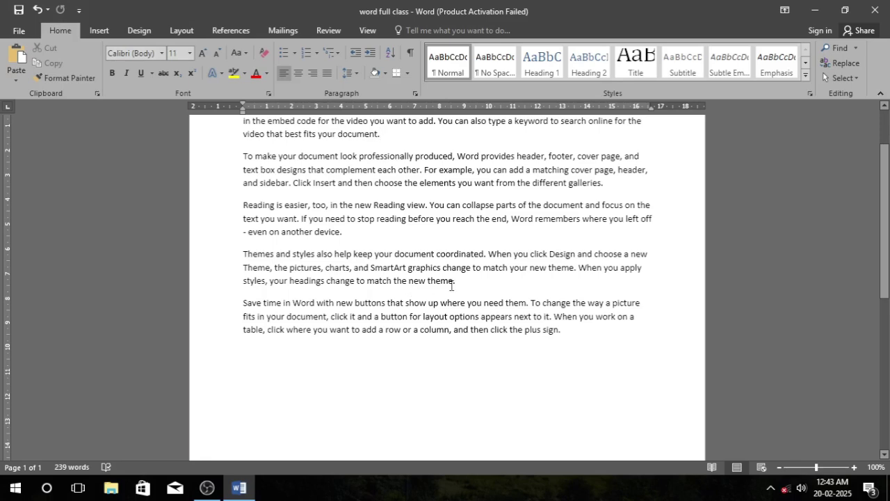
pyautogui.scroll(1, 373, 245)
pyautogui.scroll(-8, 349, 320)
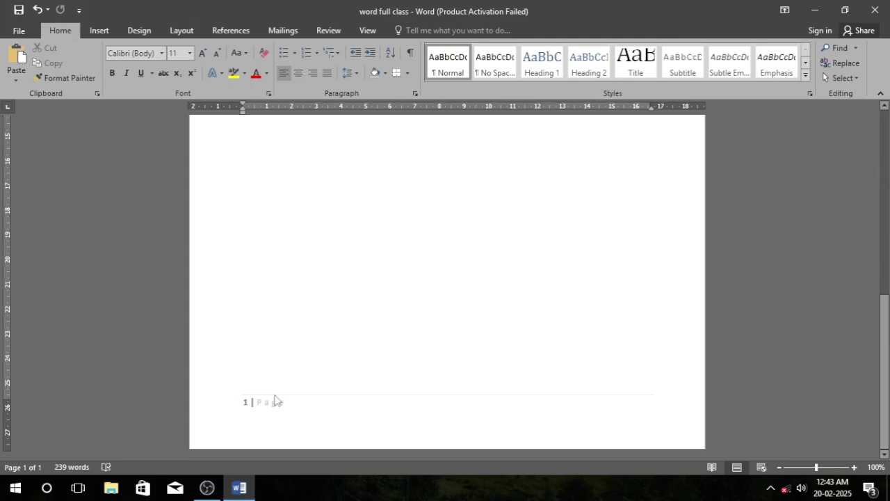
# Add a page break after the last paragraph and check the page number at the bottom of the second page
pyautogui.scroll(5, 394, 265)
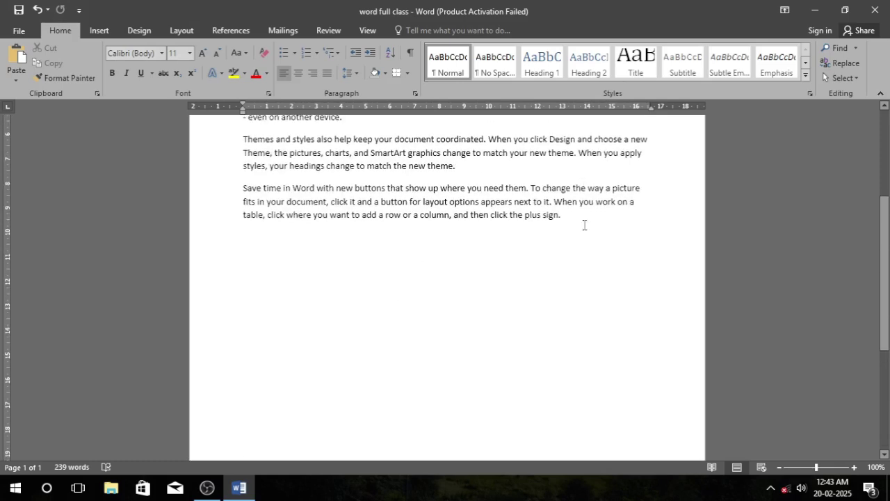
pyautogui.press('Return')
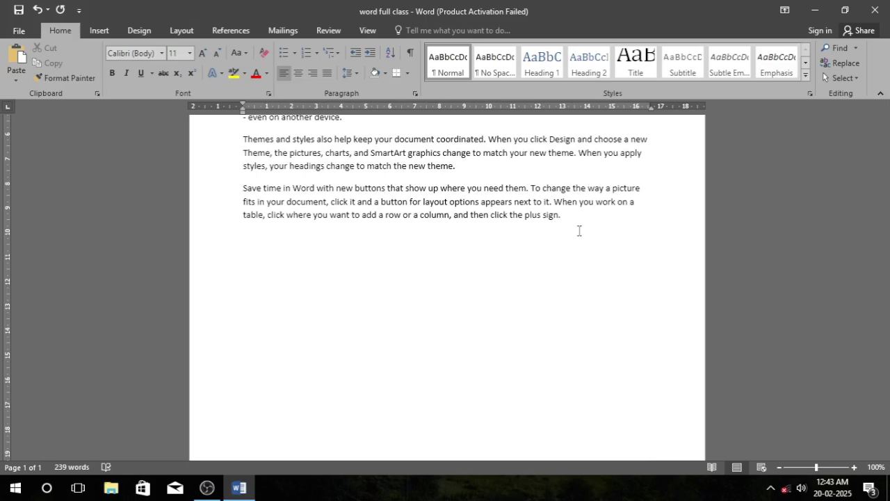
pyautogui.hotkey('ctrl', 'Return')
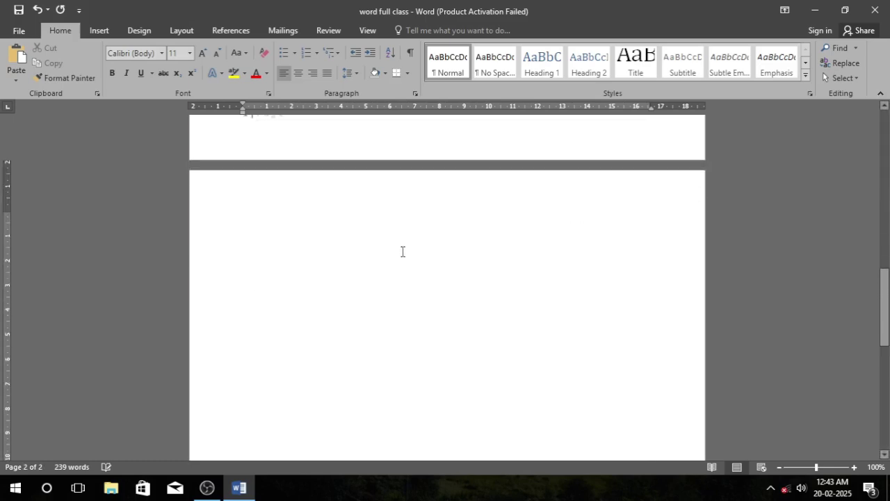
pyautogui.scroll(-8, 404, 251)
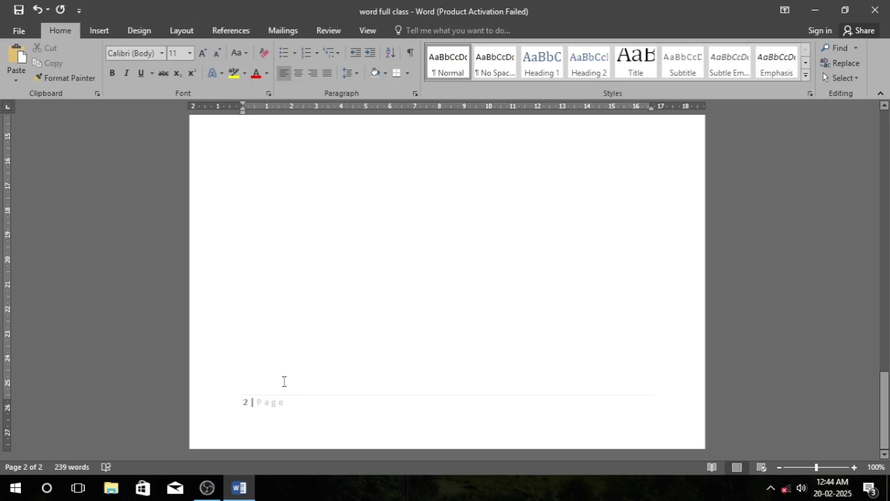
pyautogui.scroll(10, 286, 381)
pyautogui.scroll(3, 284, 377)
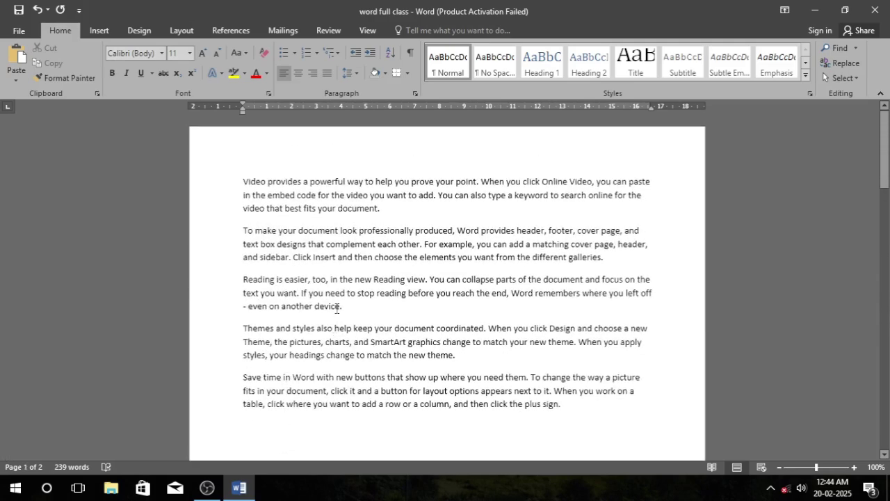
# Select the whole first paragraph of the document a few times and clear the selection
pyautogui.click(389, 209)
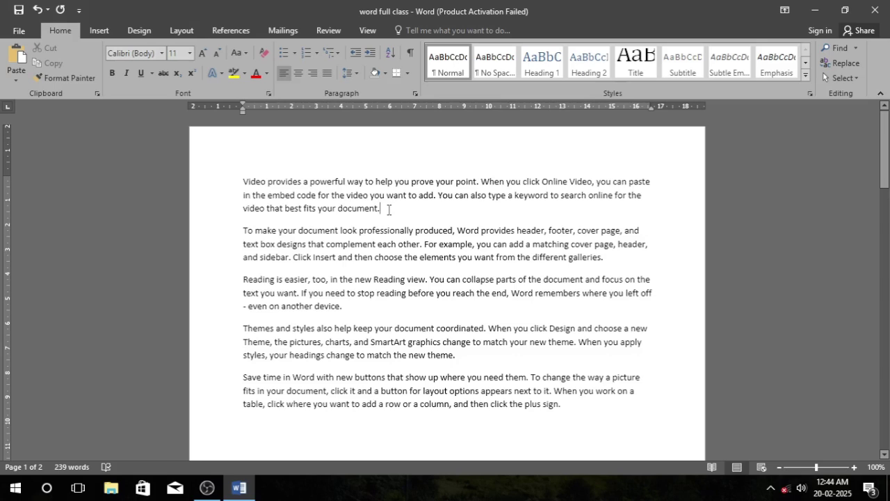
pyautogui.click(244, 179)
pyautogui.click(392, 215)
pyautogui.moveTo(243, 182); pyautogui.dragTo(408, 214)
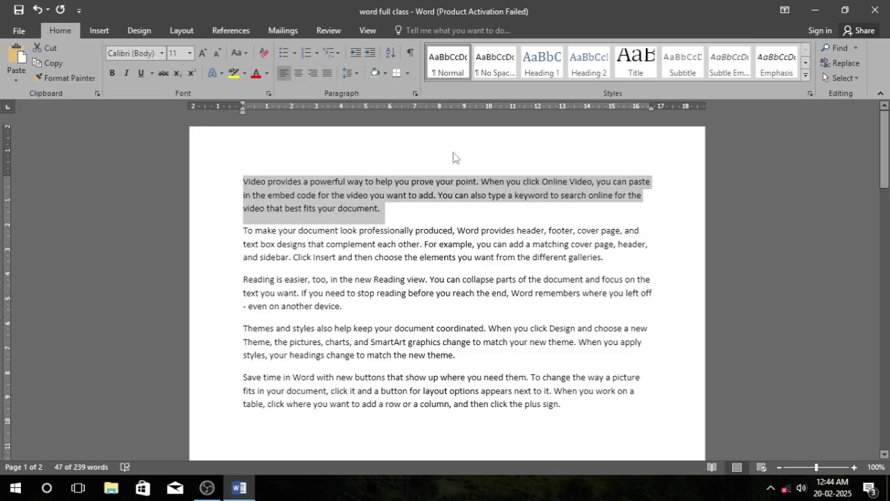
pyautogui.click(250, 182)
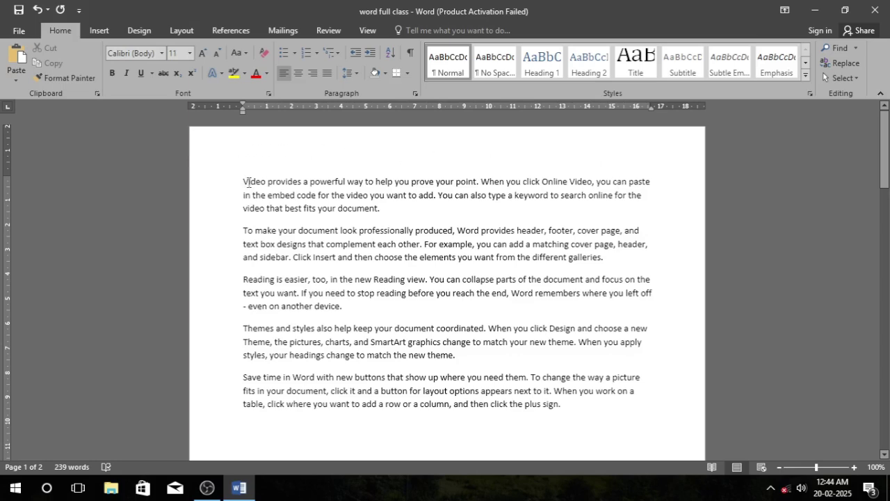
pyautogui.moveTo(242, 182); pyautogui.dragTo(381, 213)
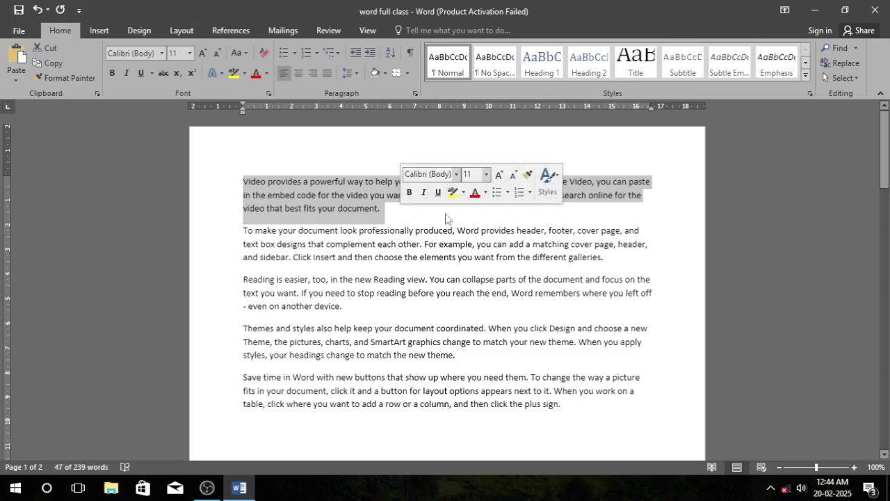
pyautogui.click(381, 209)
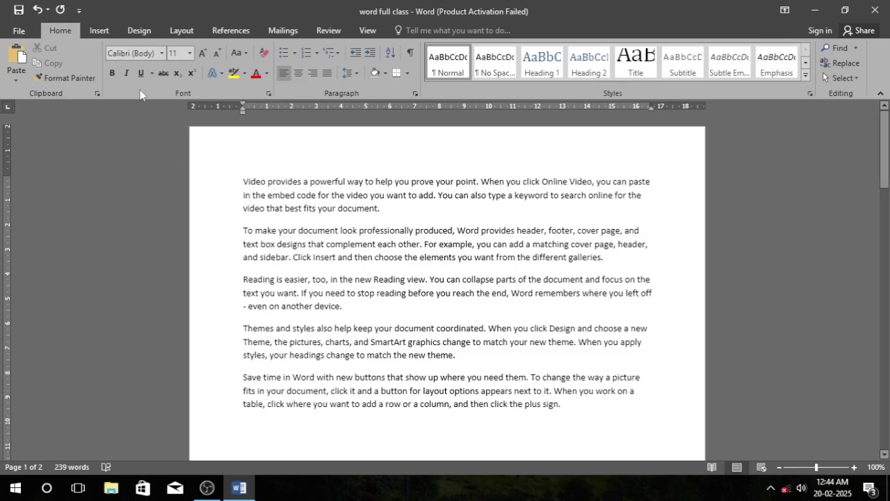
# Insert the built-in Motion (Even Page) header into the document
pyautogui.click(107, 32)
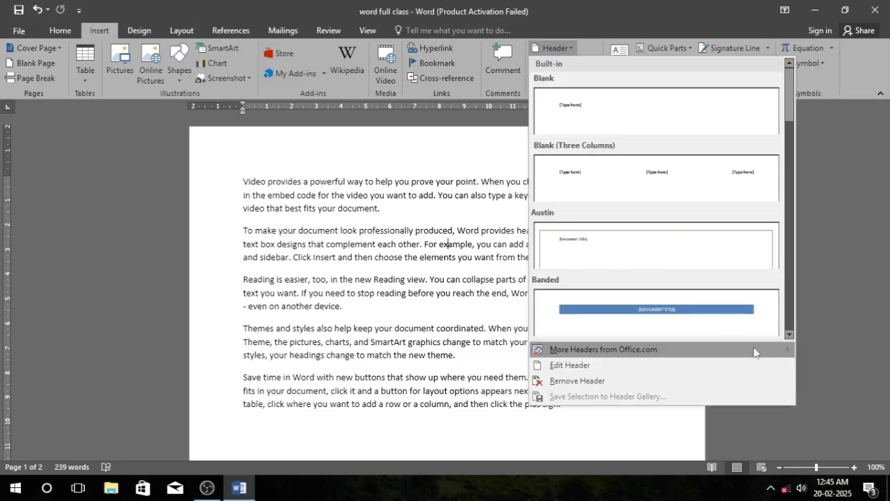
pyautogui.scroll(-10, 699, 322)
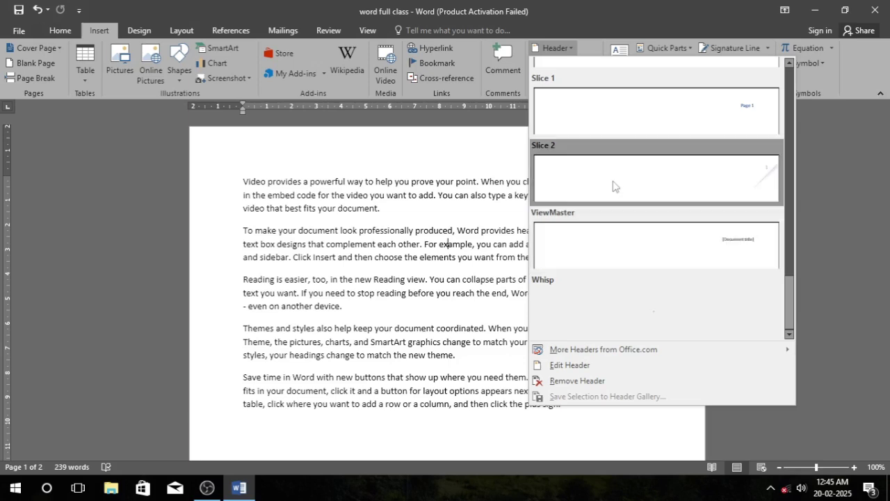
pyautogui.scroll(2, 671, 250)
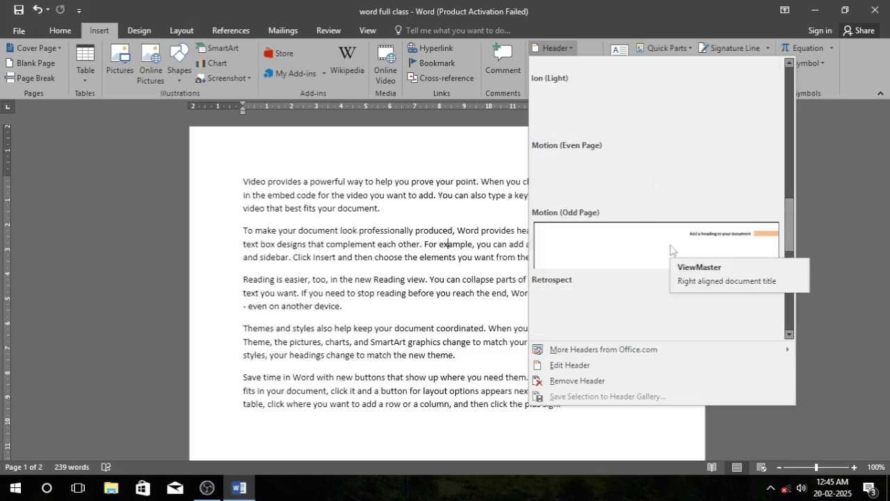
pyautogui.scroll(3, 660, 223)
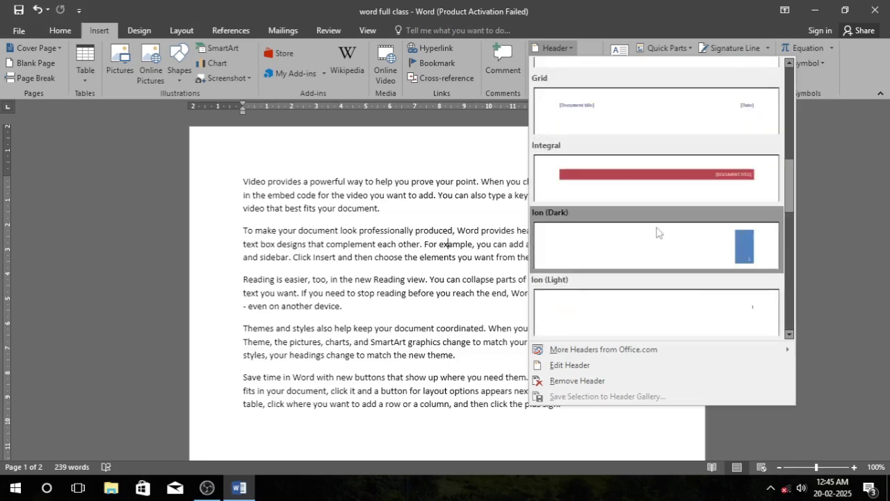
pyautogui.scroll(3, 618, 258)
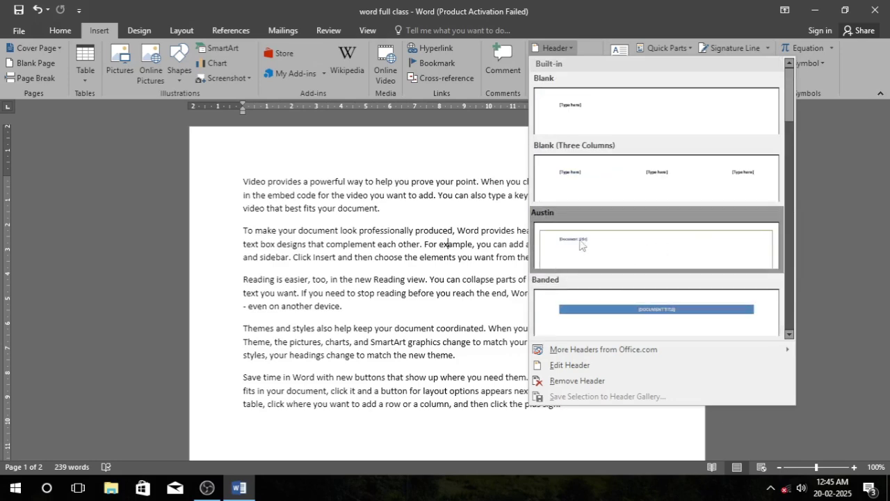
pyautogui.scroll(-5, 616, 313)
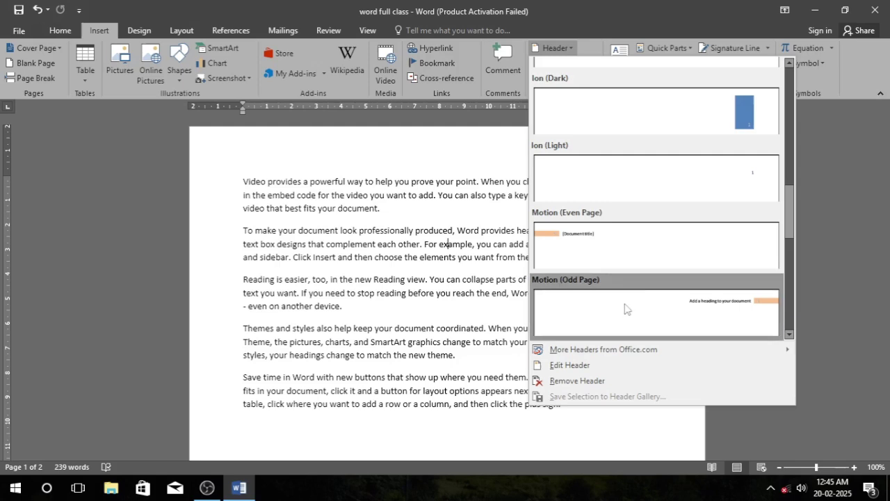
pyautogui.click(583, 240)
# Enter About Computer as the header's document title, leave header editing, and check the header on the second page
pyautogui.click(290, 148)
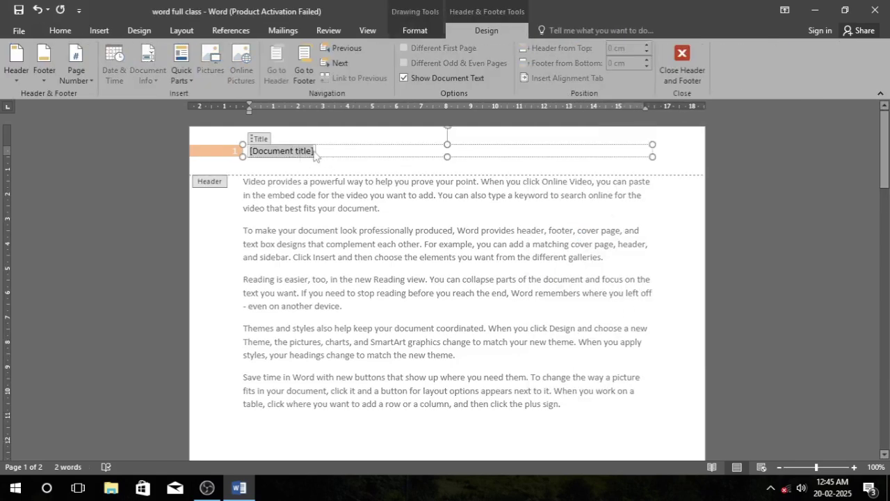
pyautogui.write('About Computer')
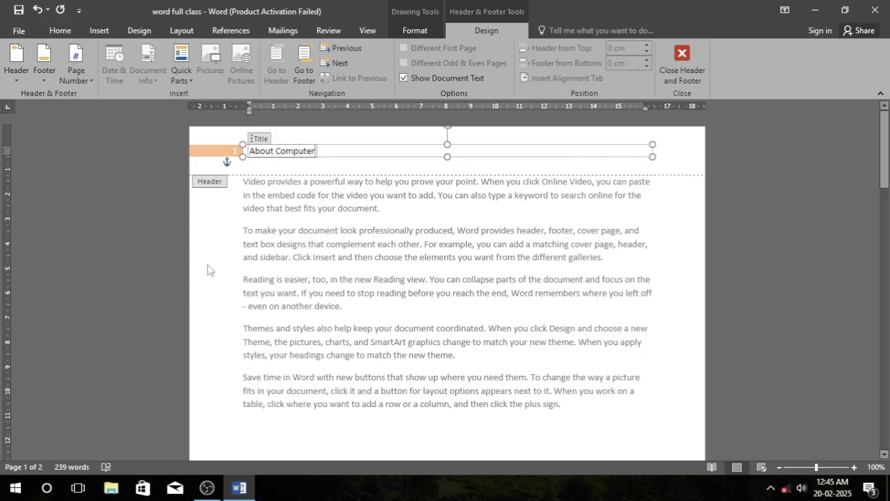
pyautogui.click(682, 60)
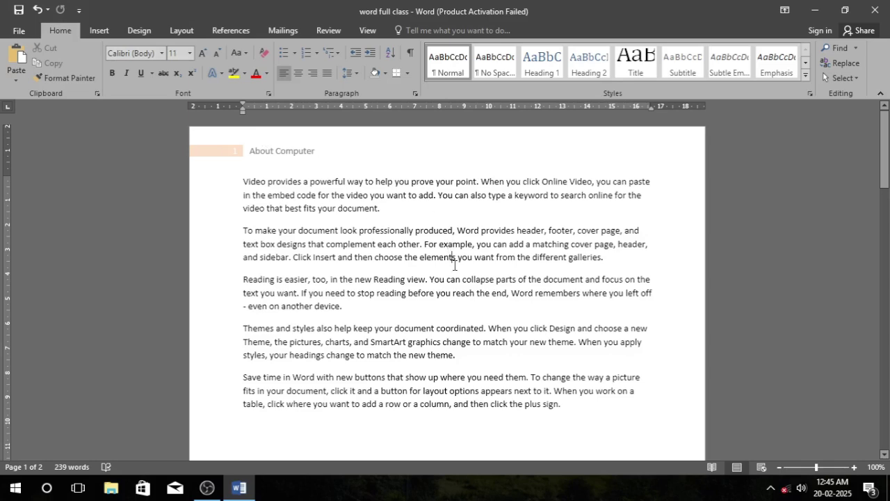
pyautogui.scroll(-15, 457, 265)
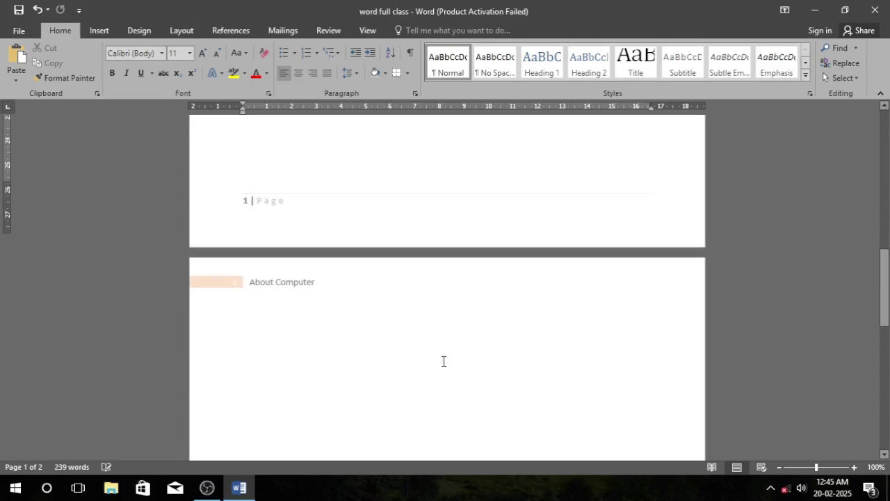
pyautogui.scroll(5, 337, 292)
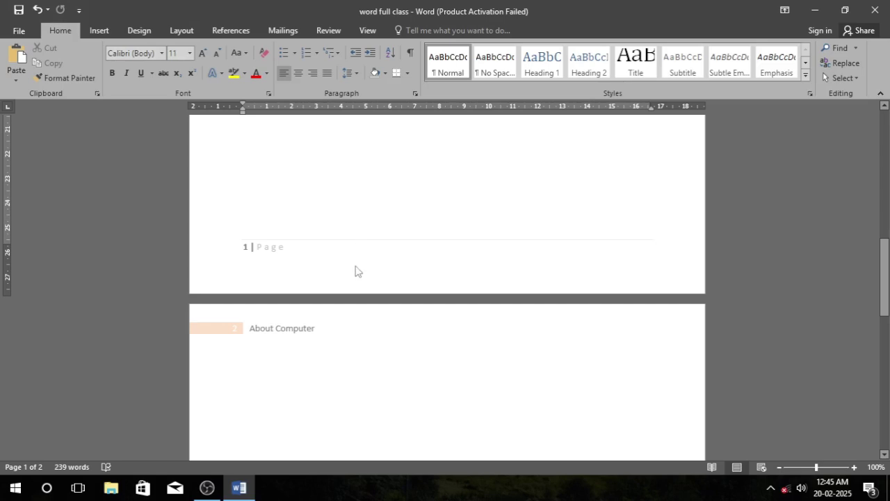
# Insert the built-in Integral footer in place of the current page number footer
pyautogui.click(100, 31)
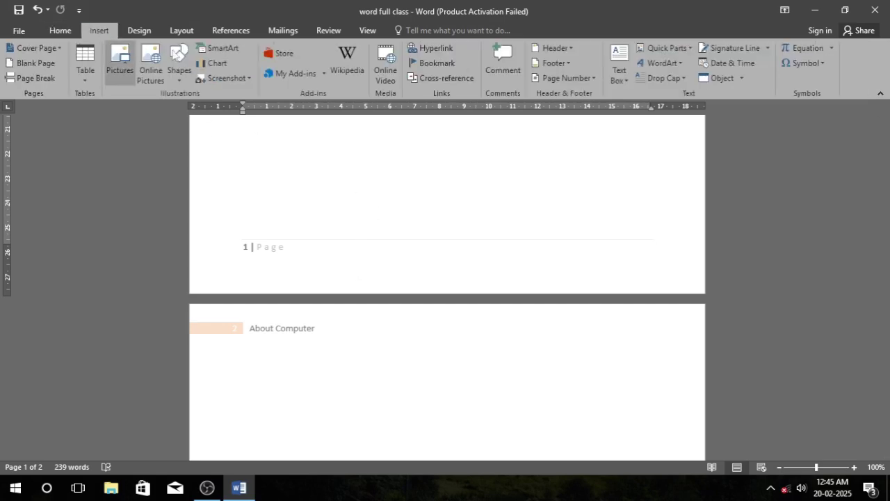
pyautogui.click(559, 61)
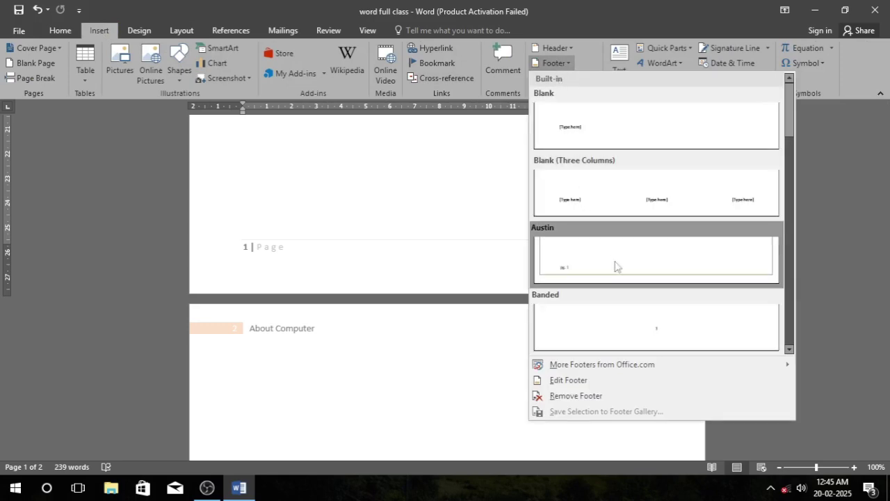
pyautogui.scroll(-2, 616, 308)
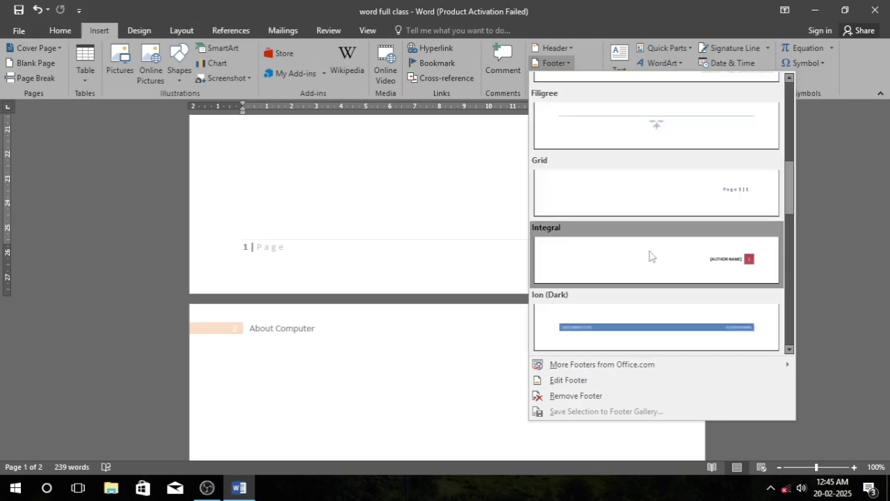
pyautogui.click(664, 269)
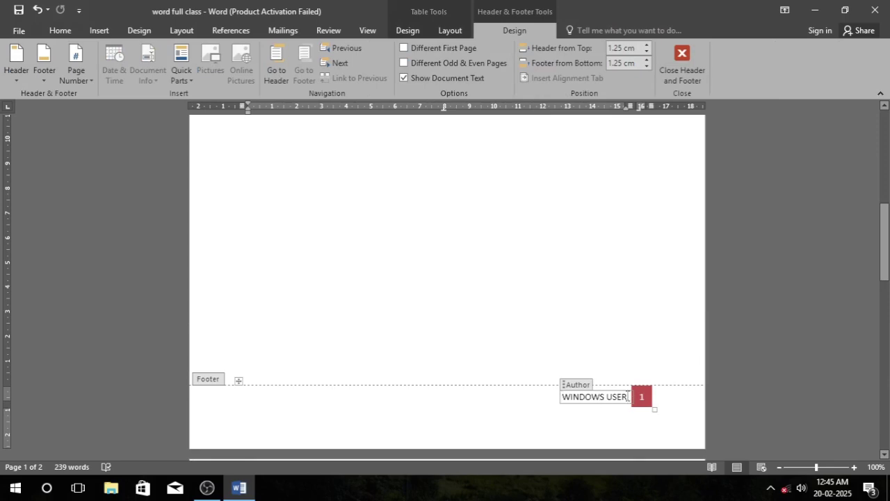
# Replace the footer's author text with DATE:- 20-02-2025, leave footer editing, and check the header and footer across the pages
pyautogui.moveTo(628, 396); pyautogui.dragTo(556, 395)
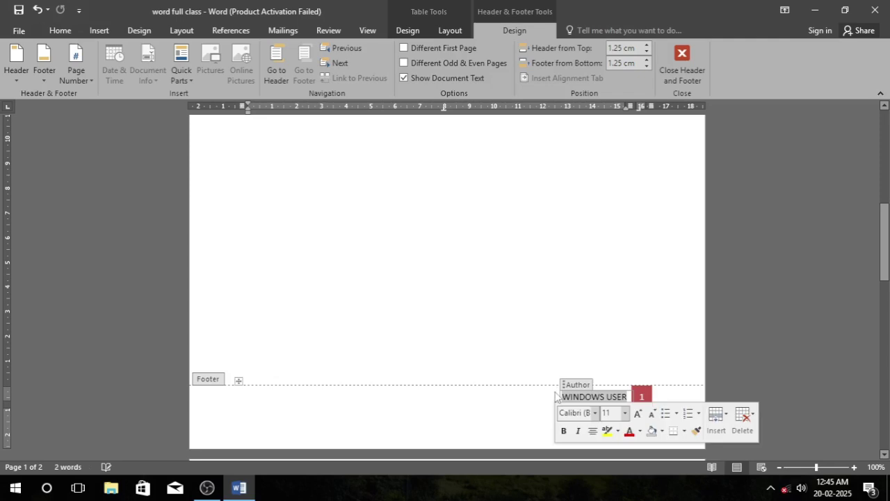
pyautogui.write('DATE')
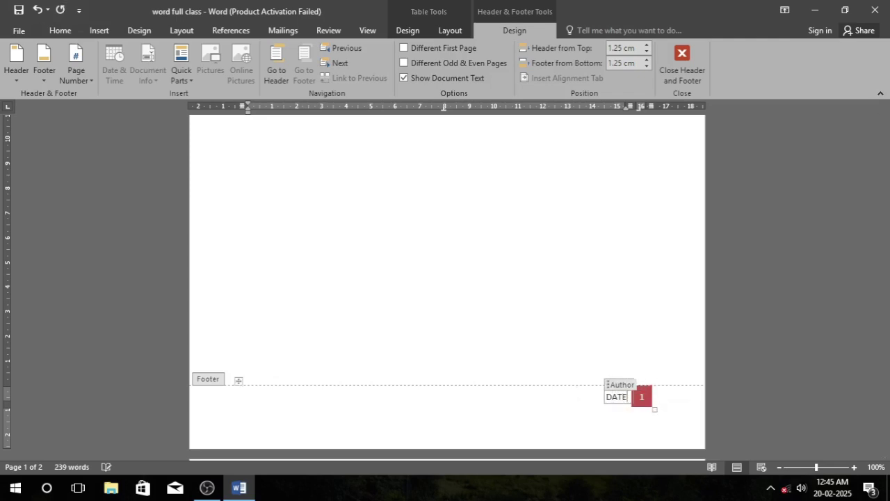
pyautogui.write(':-')
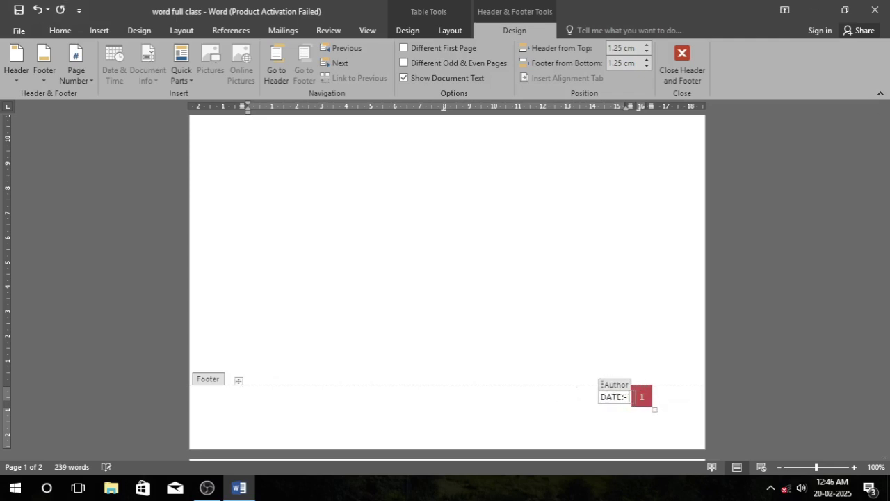
pyautogui.write(' 20-')
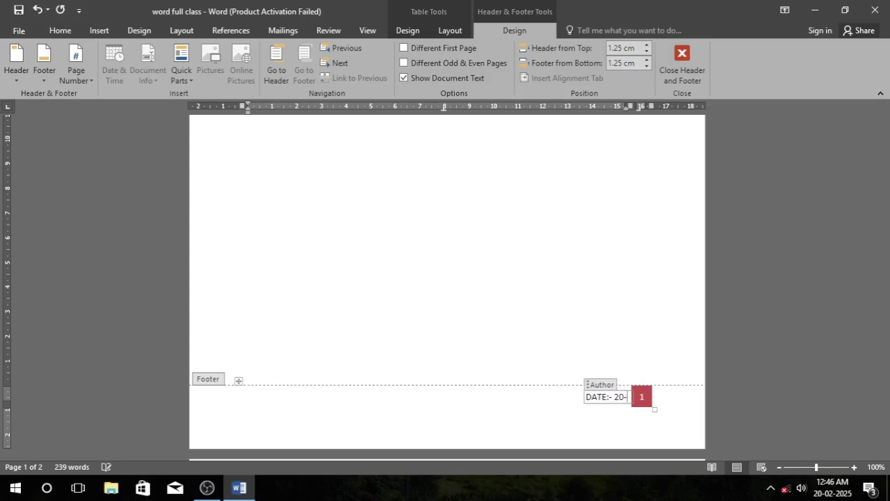
pyautogui.write('02-2025')
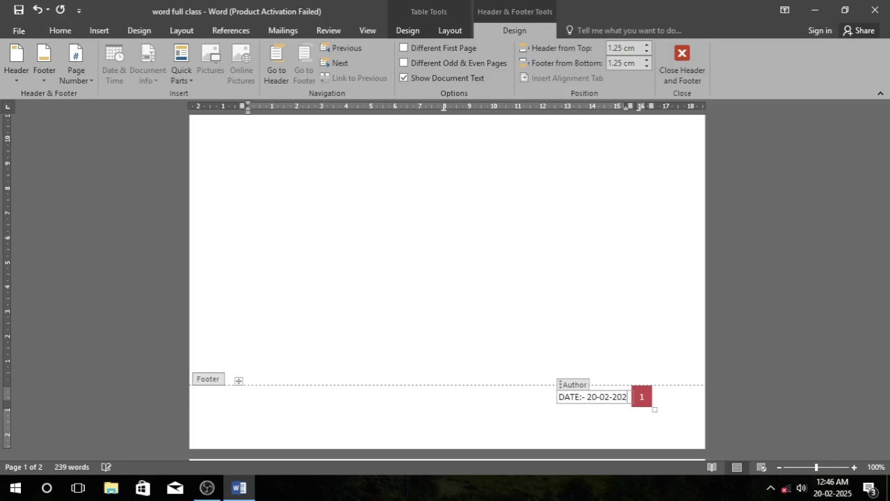
pyautogui.click(682, 55)
pyautogui.scroll(6, 530, 294)
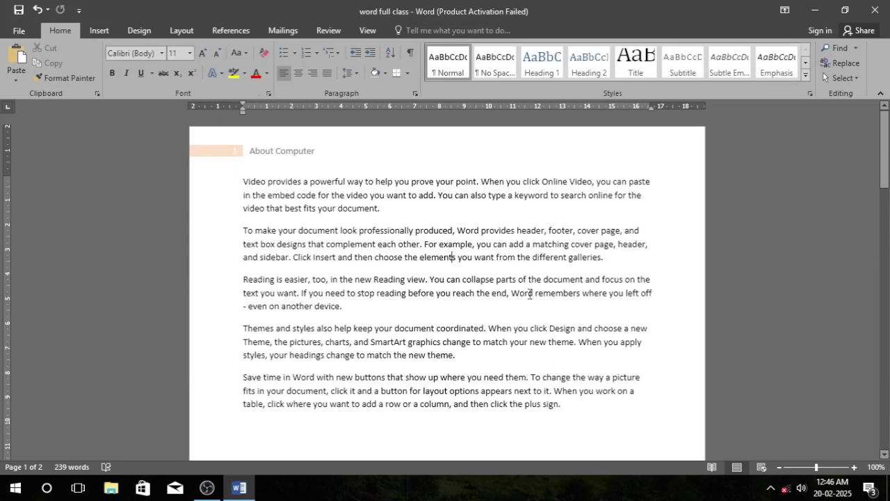
pyautogui.scroll(-12, 501, 209)
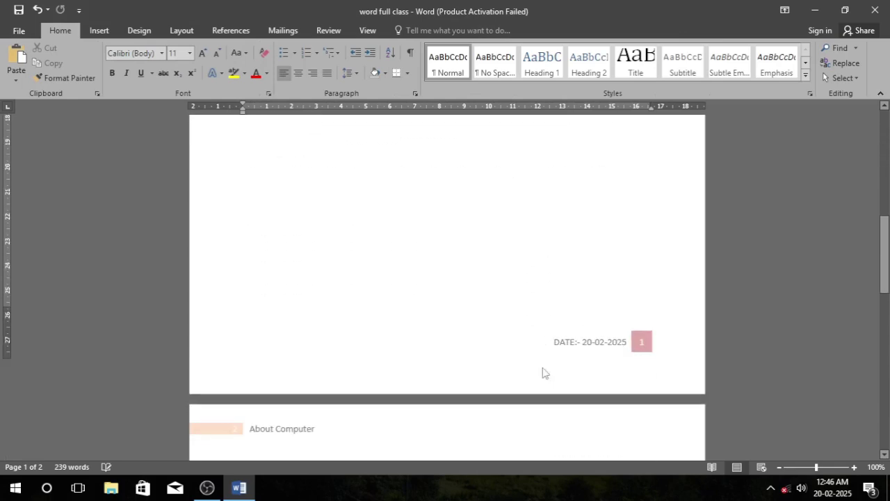
pyautogui.scroll(-7, 549, 298)
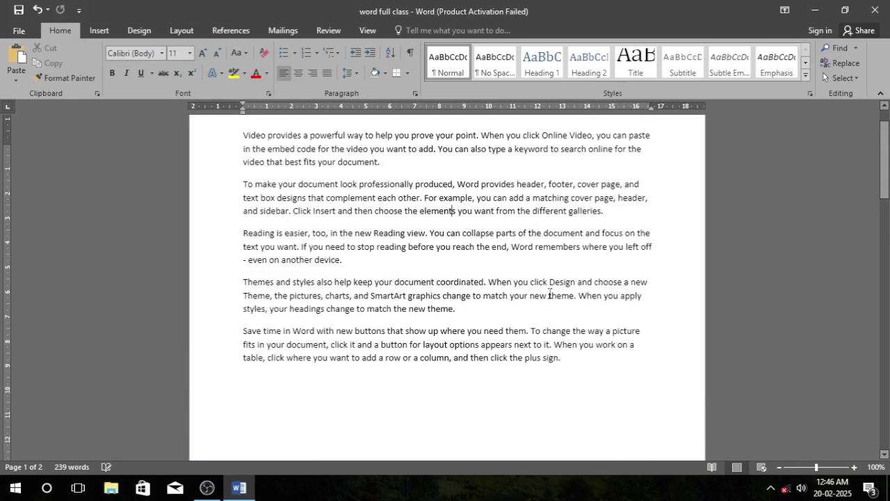
pyautogui.scroll(1, 550, 293)
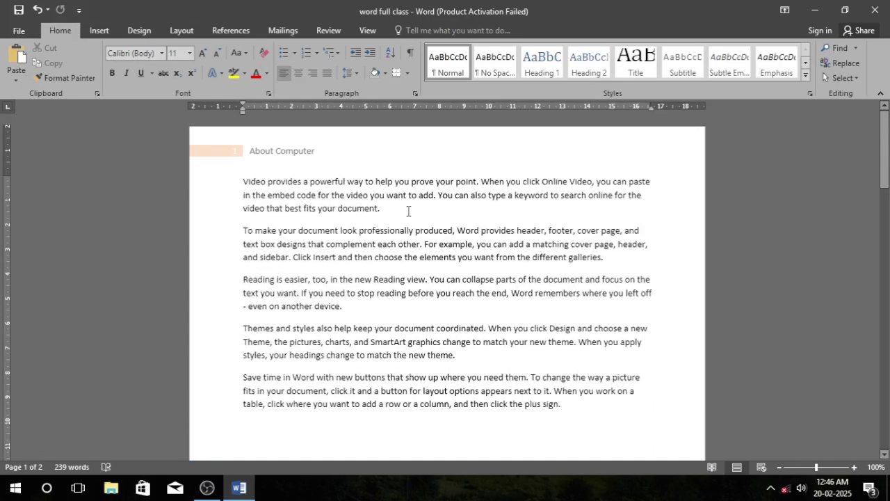
pyautogui.scroll(-13, 437, 254)
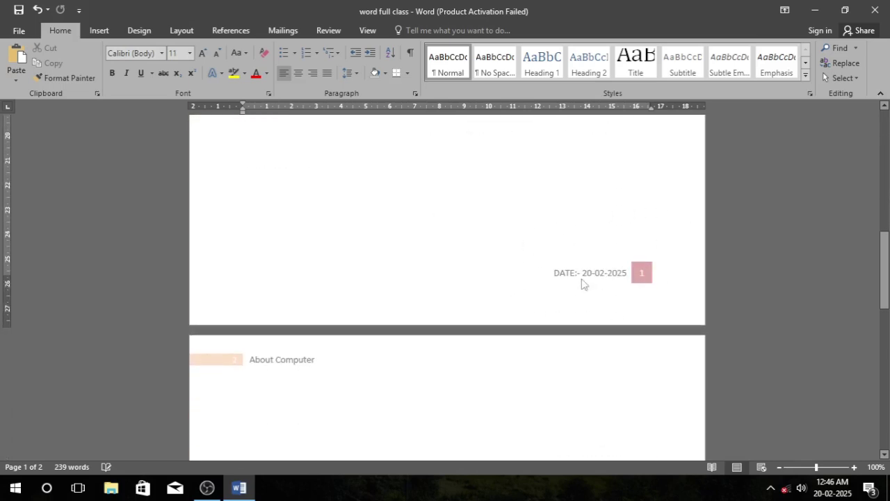
# Remove the About Computer header from the document
pyautogui.scroll(13, 423, 246)
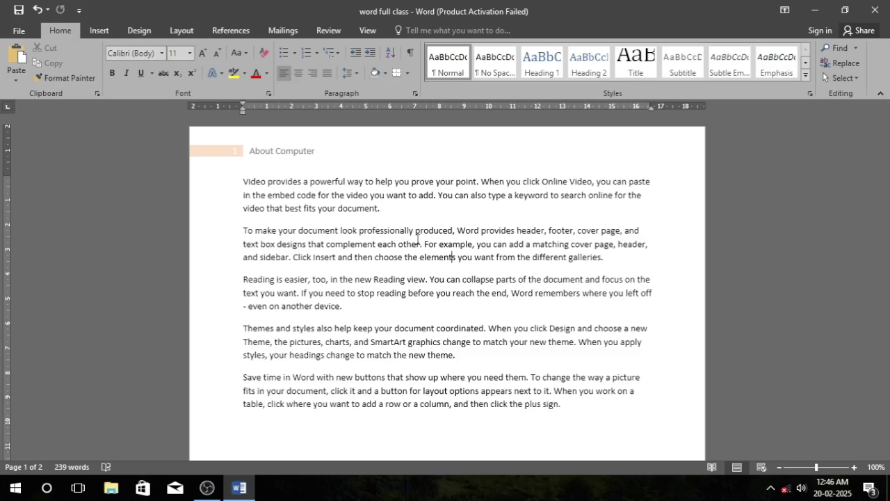
pyautogui.click(98, 30)
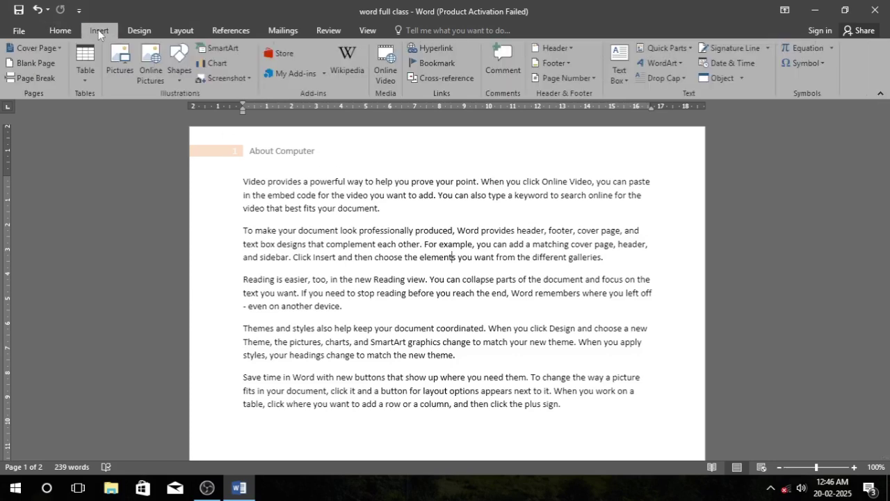
pyautogui.click(565, 46)
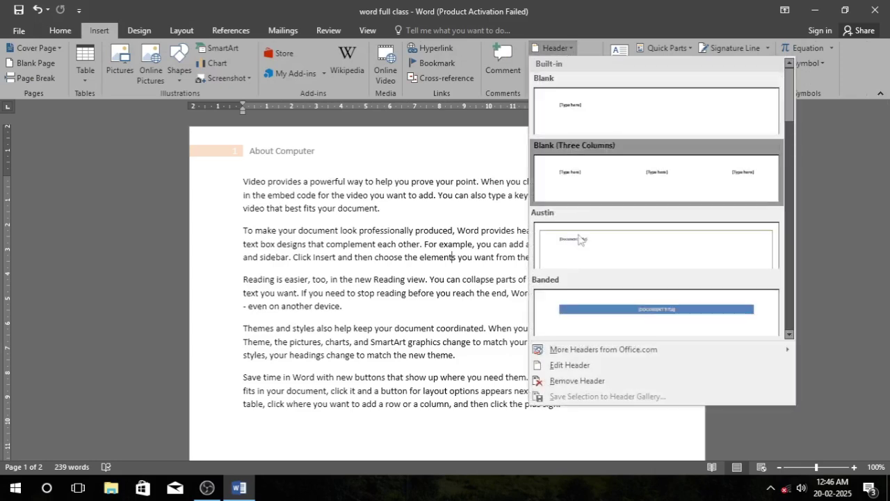
pyautogui.click(569, 381)
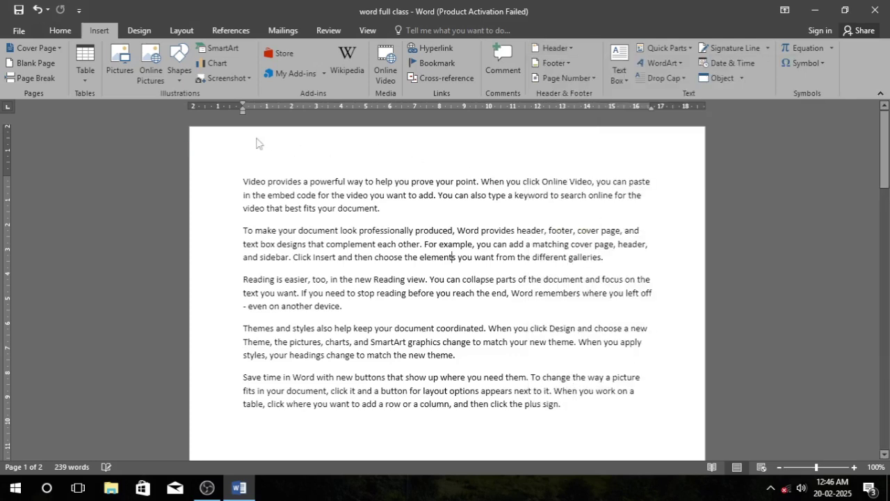
pyautogui.click(554, 63)
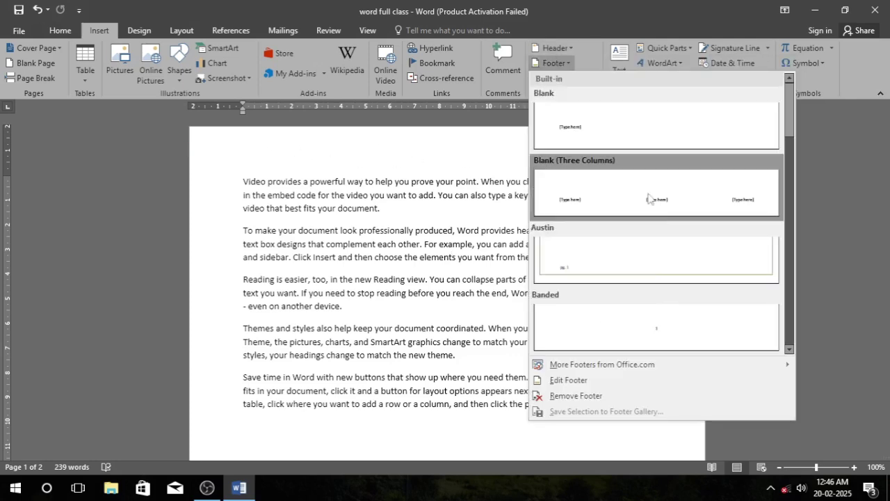
pyautogui.click(569, 380)
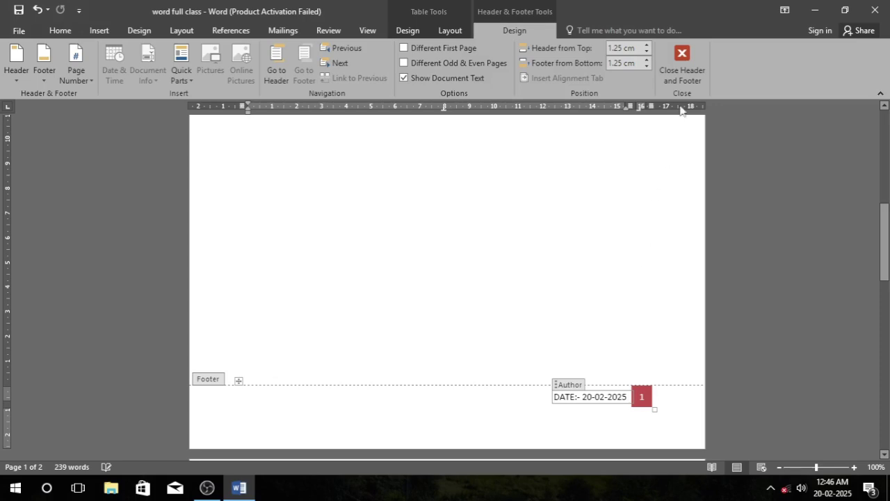
pyautogui.click(682, 62)
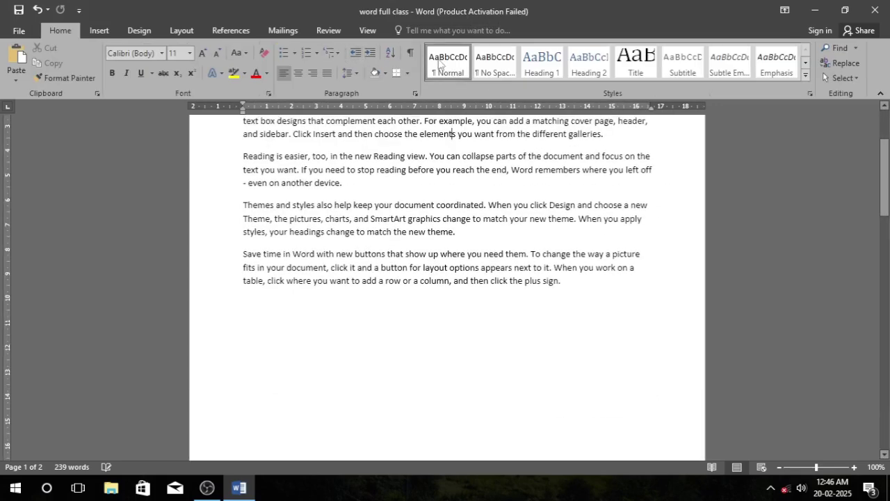
# Remove the footer from the document and check the bottom of the first page
pyautogui.click(99, 30)
pyautogui.click(557, 63)
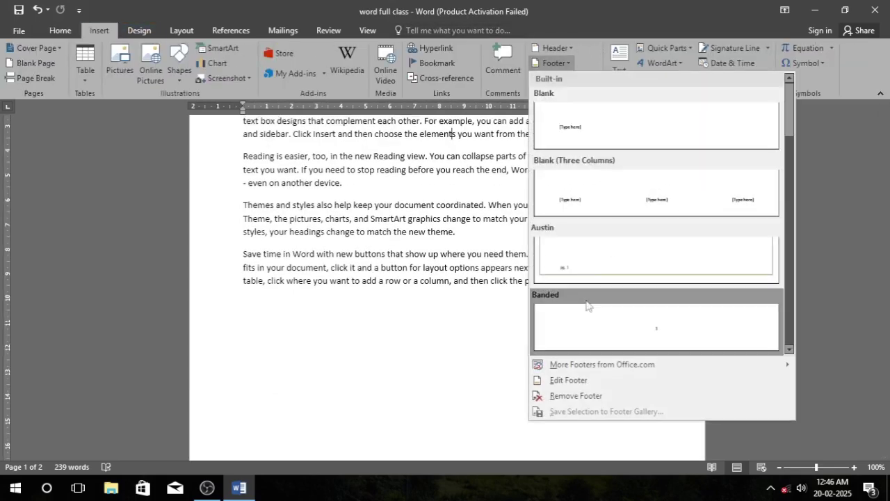
pyautogui.click(576, 396)
pyautogui.scroll(-5, 586, 362)
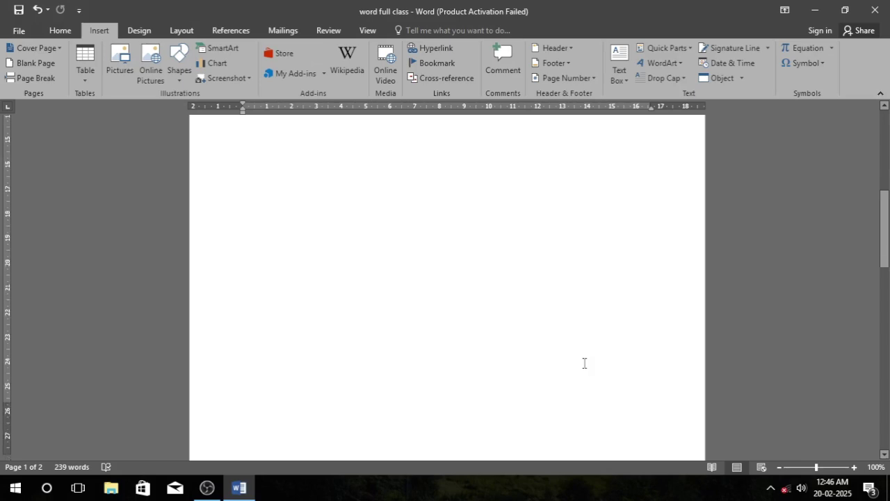
pyautogui.scroll(-2, 579, 363)
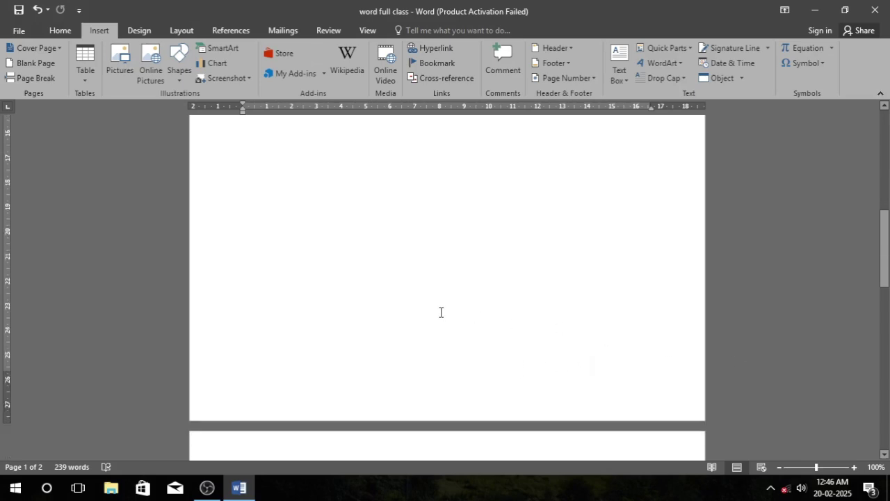
pyautogui.scroll(12, 441, 312)
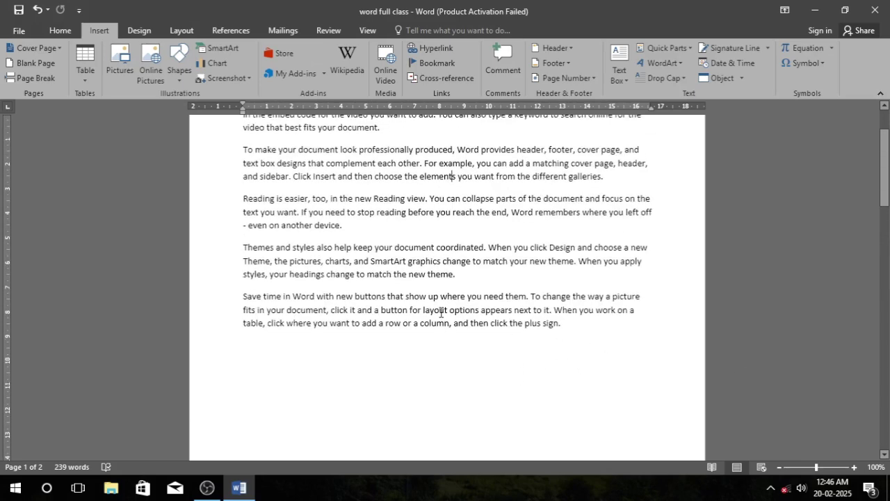
# Select the whole first paragraph, starting with "Video provides a powerful way"
pyautogui.moveTo(400, 213); pyautogui.dragTo(255, 178)
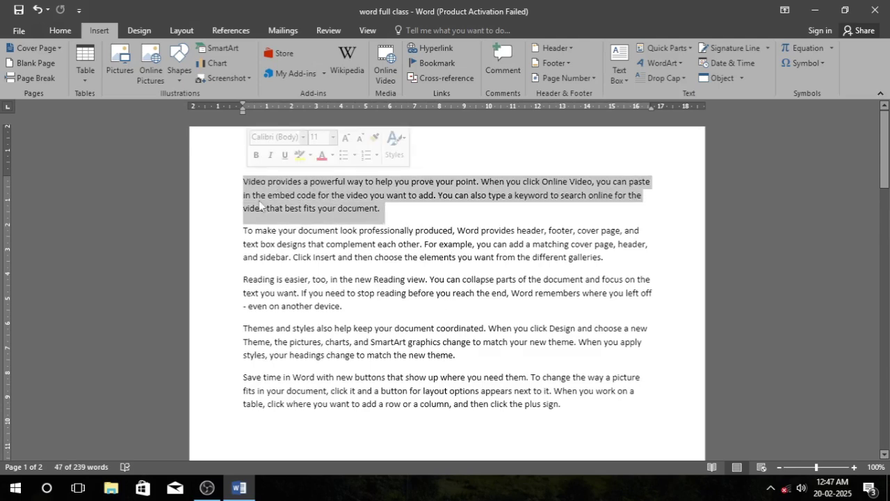